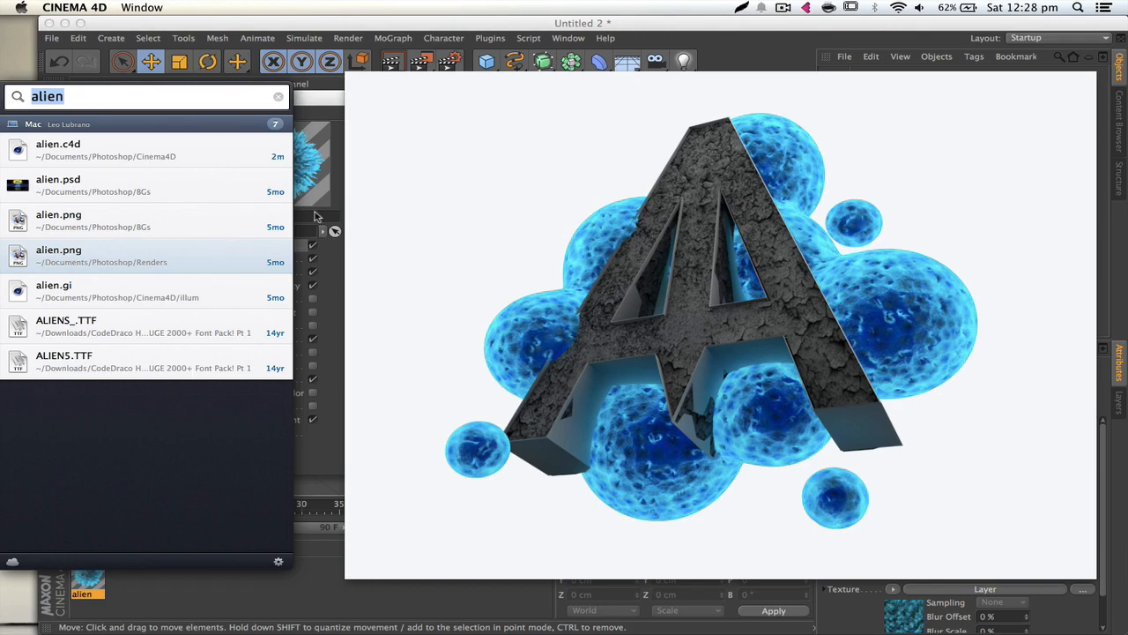
Step: Close the alien file search and inspect the Basic and Shader properties of the Layer texture in the alien material's Color channel
mouse_move(192, 224)
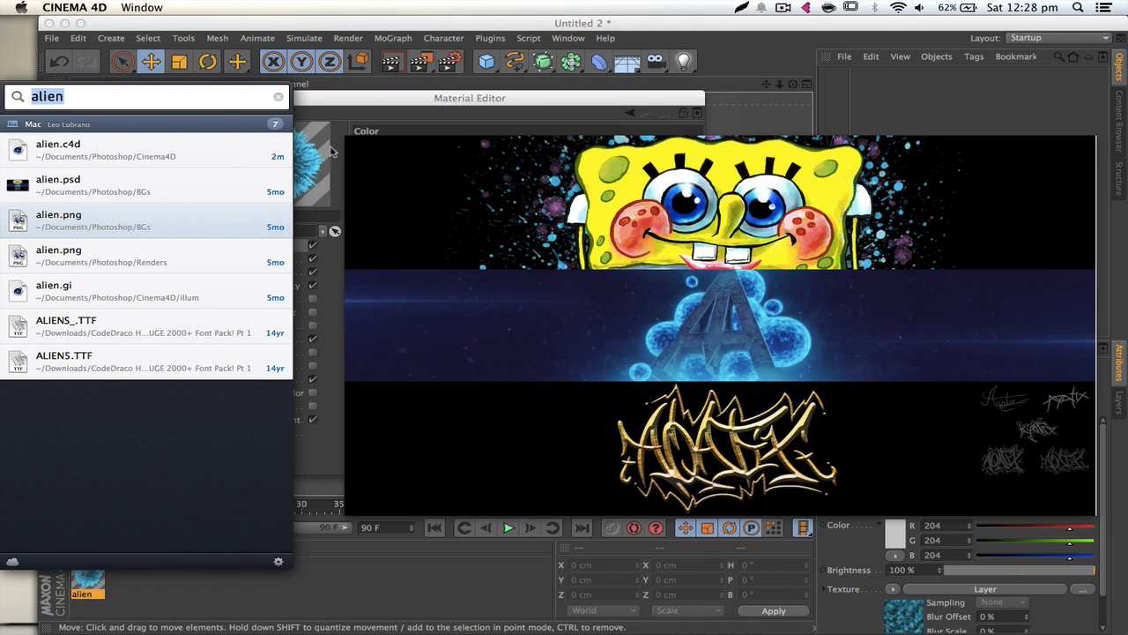
key("Escape")
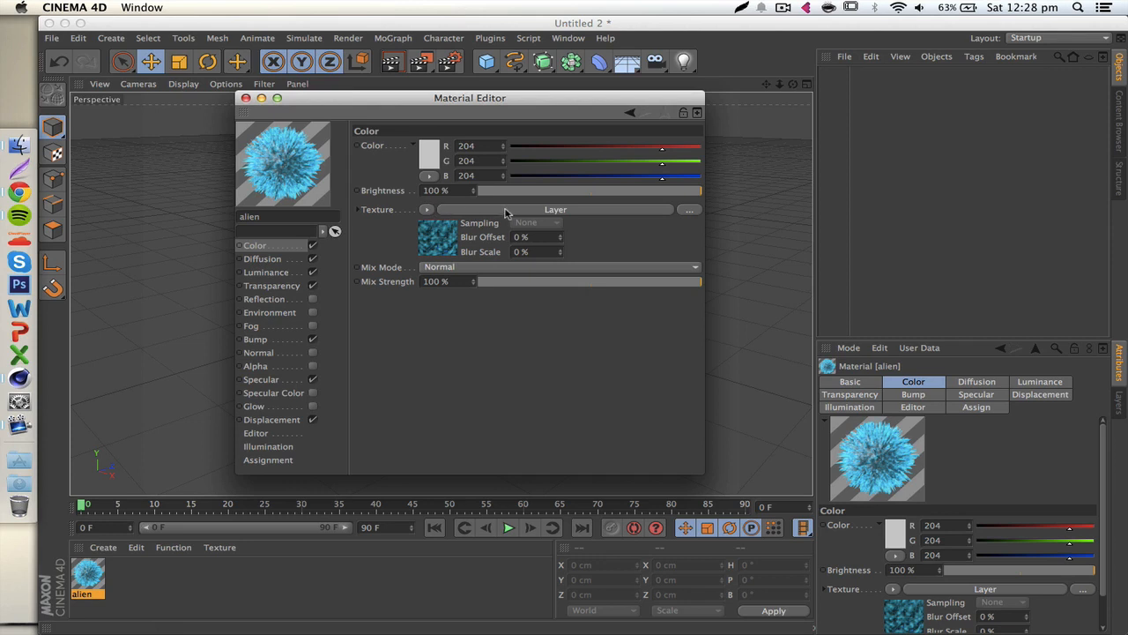
left_click(426, 210)
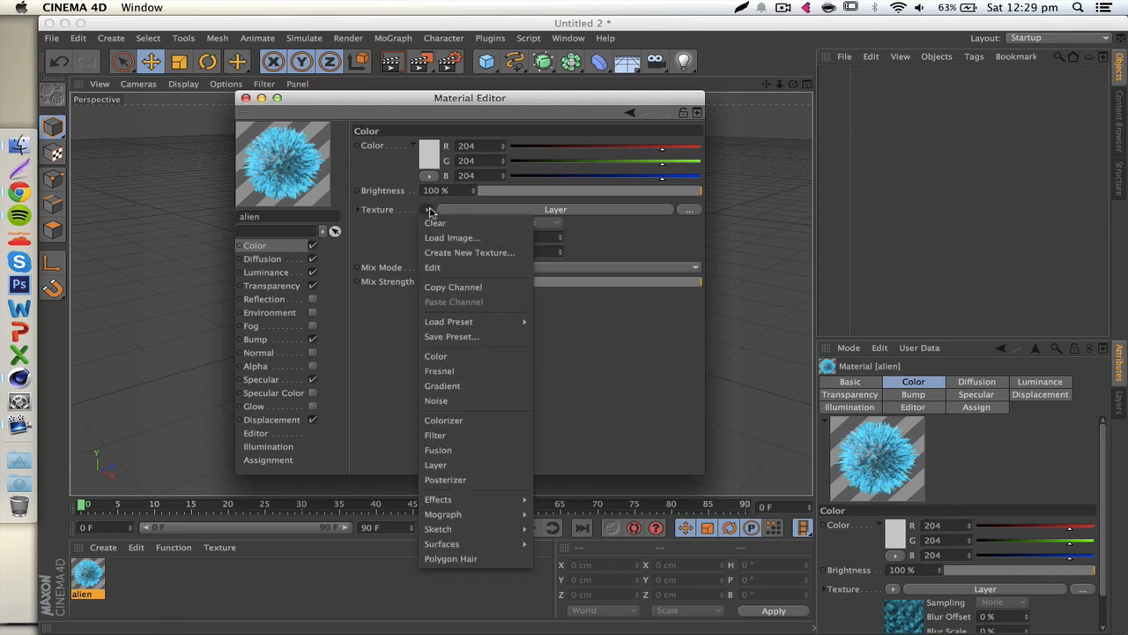
left_click(384, 385)
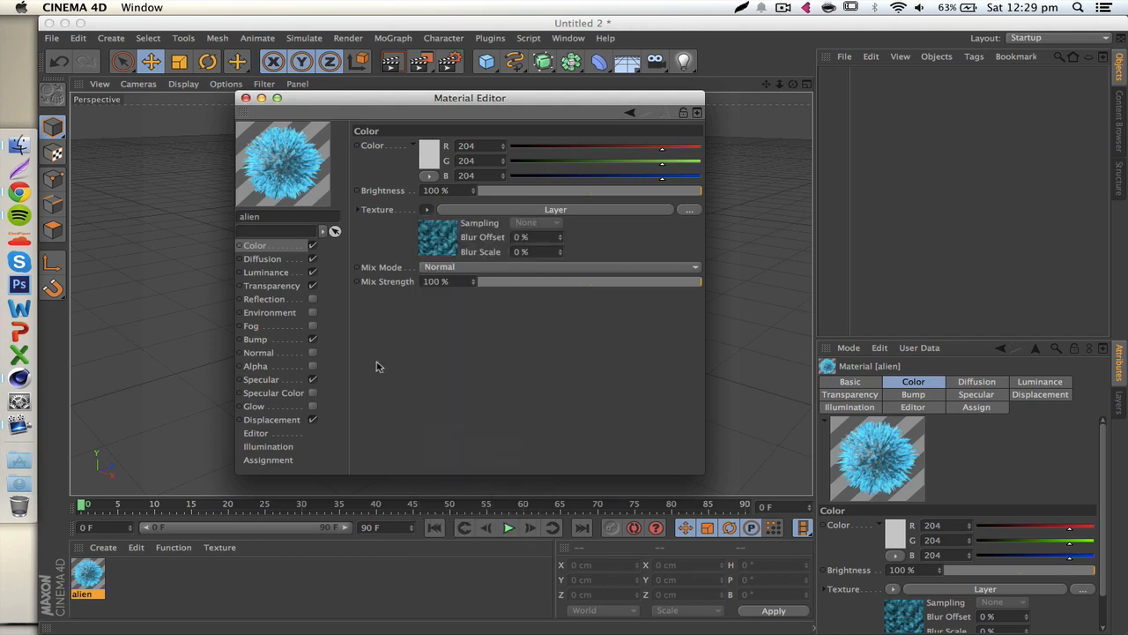
left_click(433, 236)
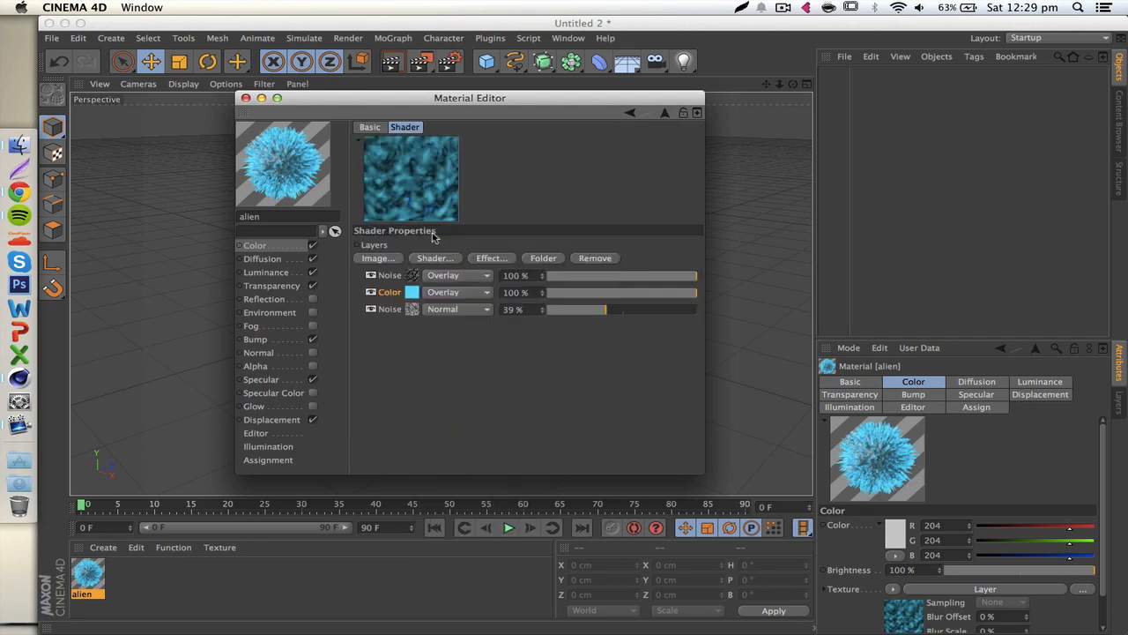
left_click(372, 127)
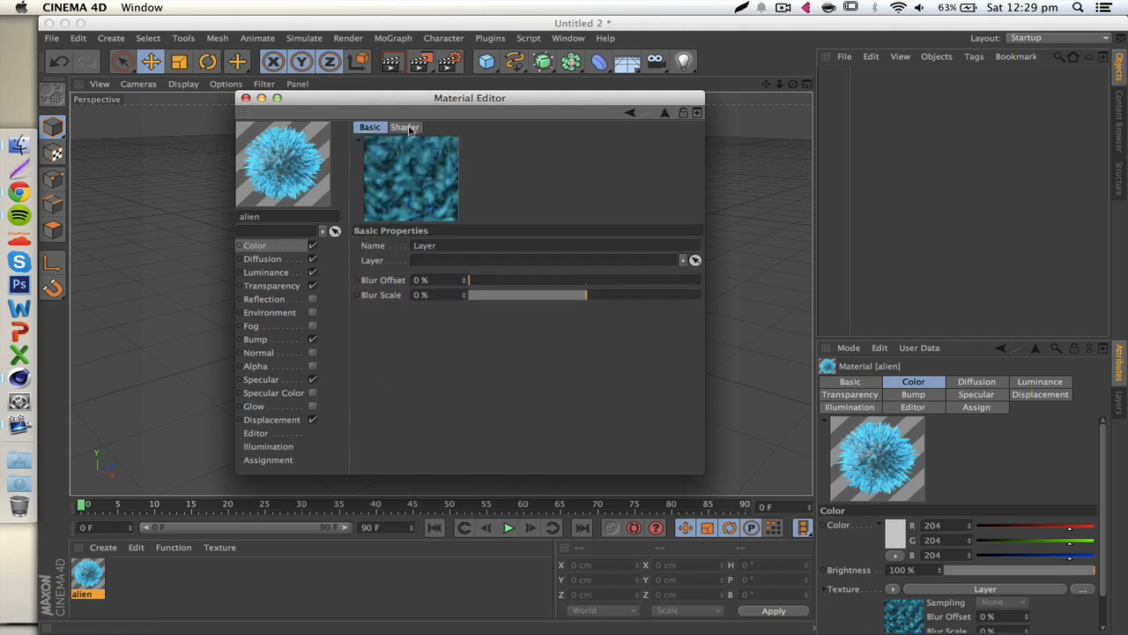
left_click(408, 129)
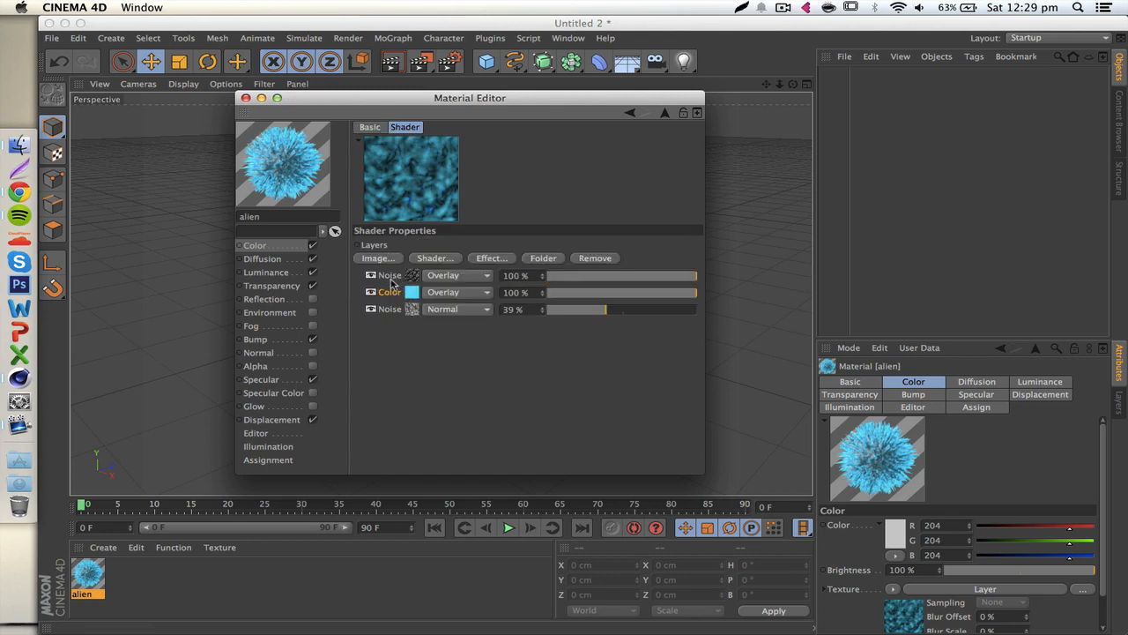
Step: Review the shader types available for new layers and the noise settings of the topmost Noise layer
left_click(433, 260)
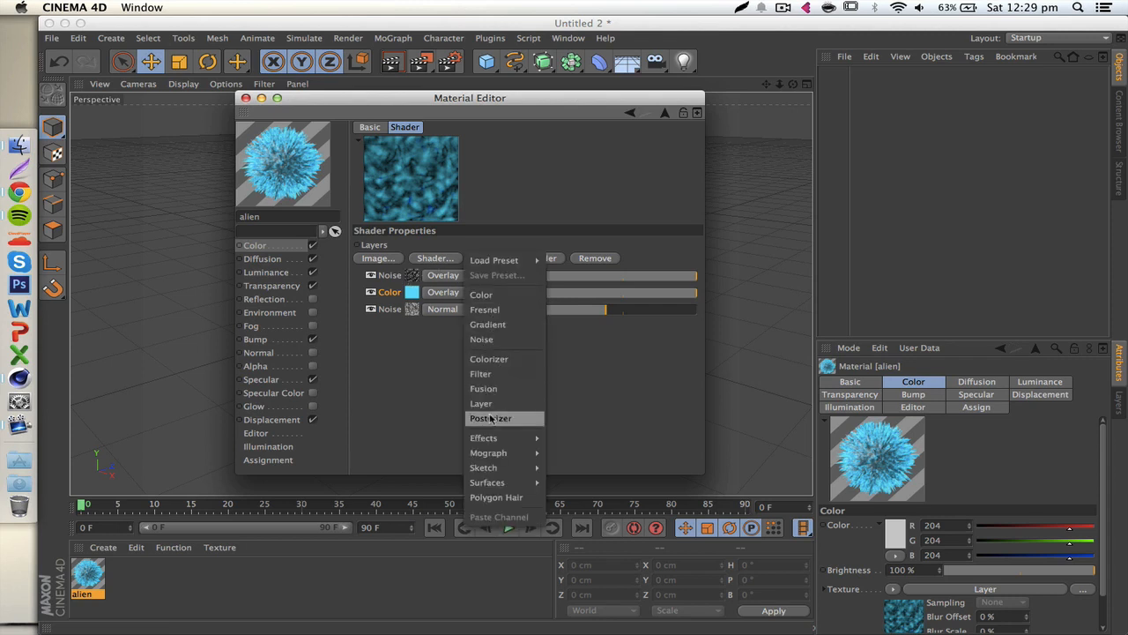
left_click(405, 336)
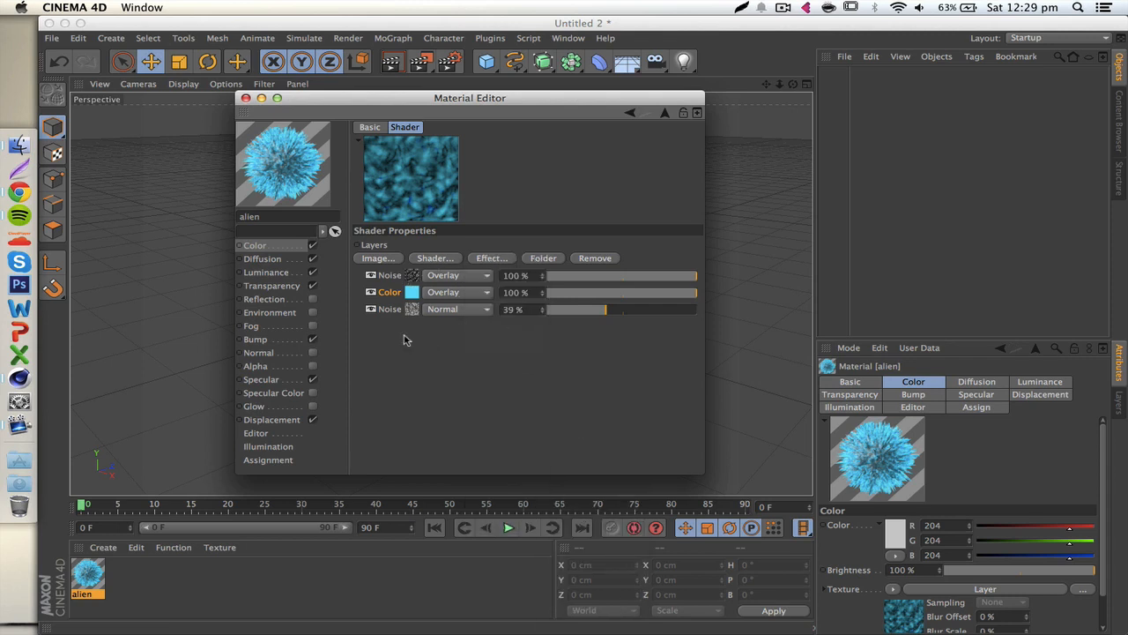
left_click(411, 276)
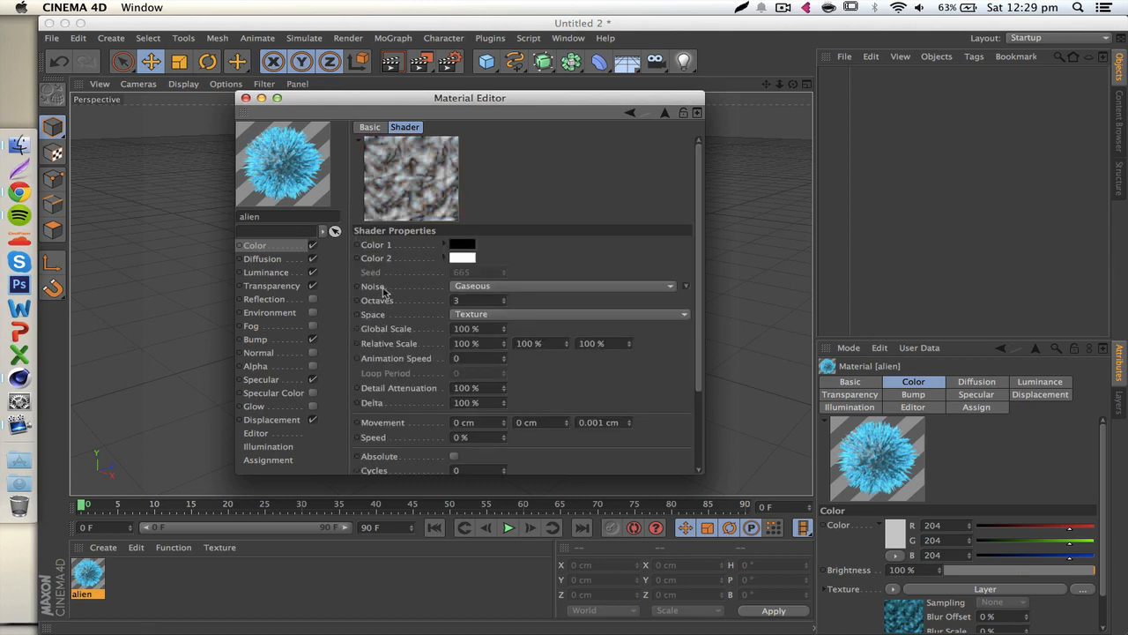
left_click(492, 287)
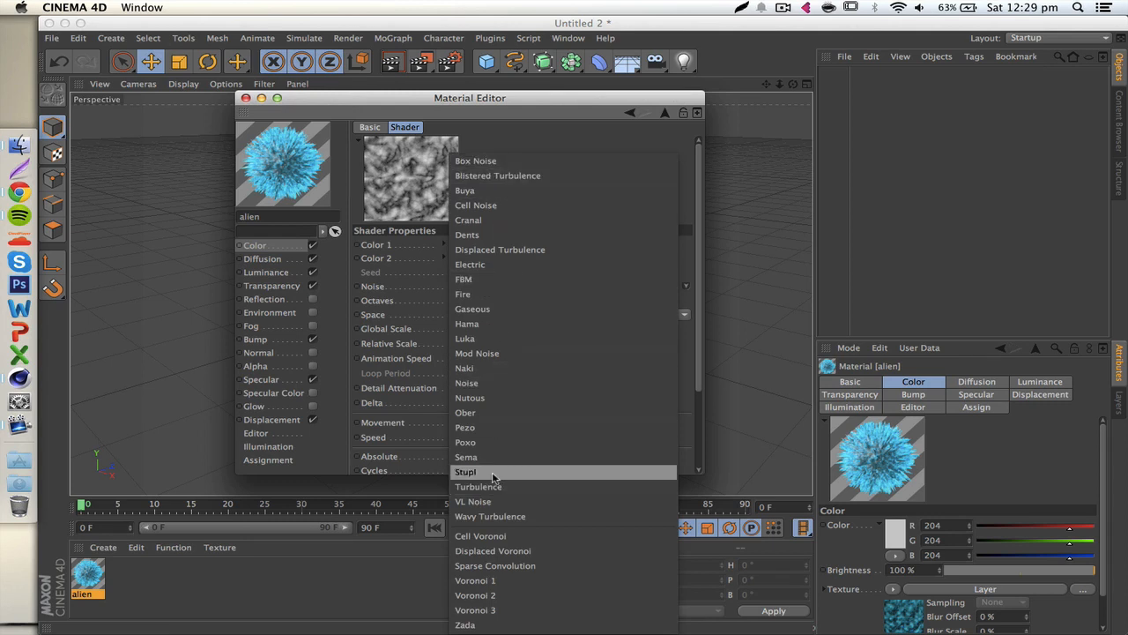
left_click(405, 280)
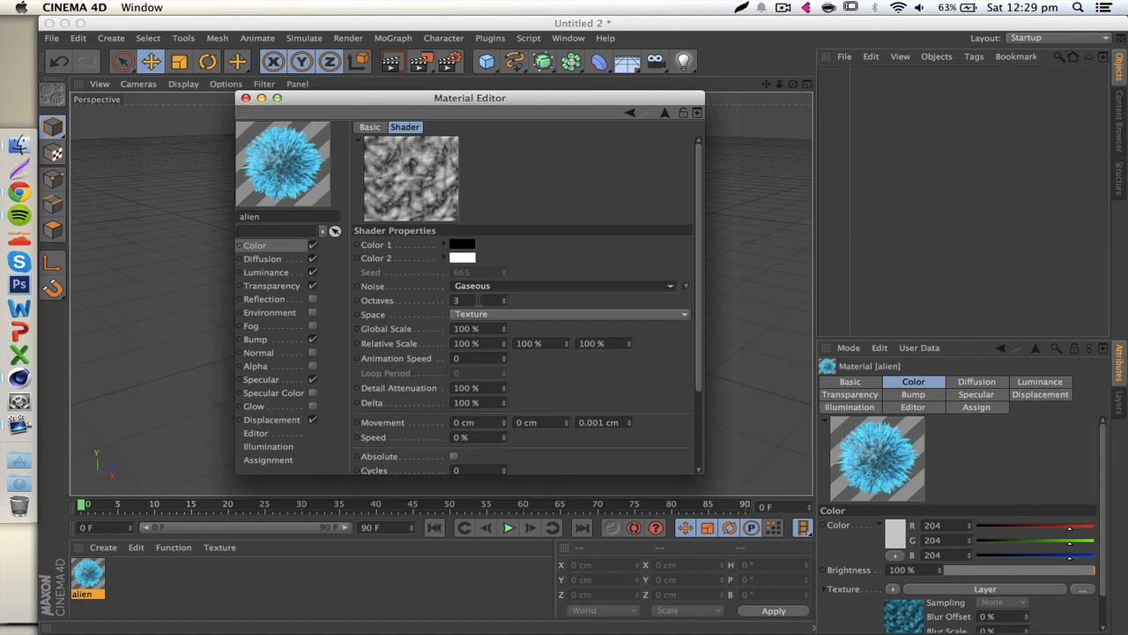
scroll(394, 336, "down", 3)
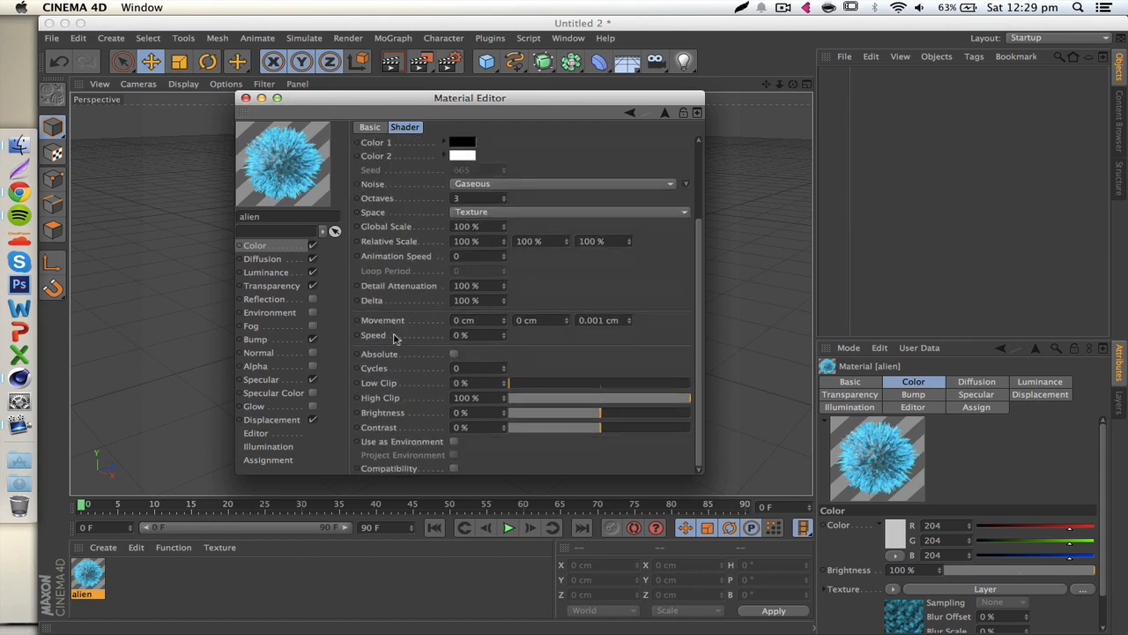
scroll(394, 335, "up", 3)
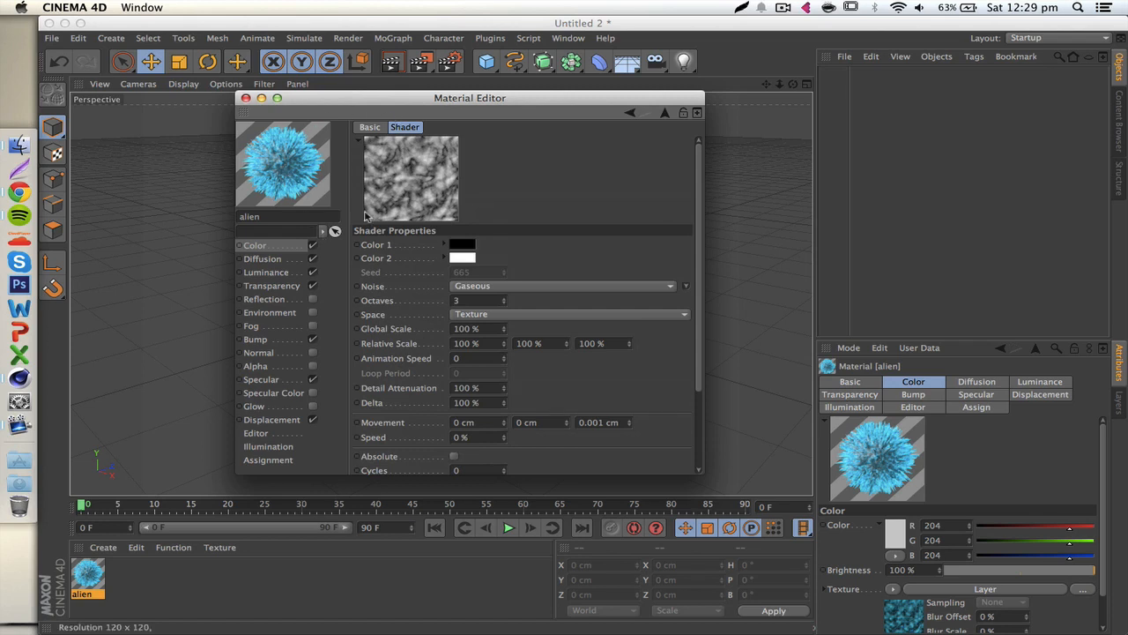
left_click(632, 113)
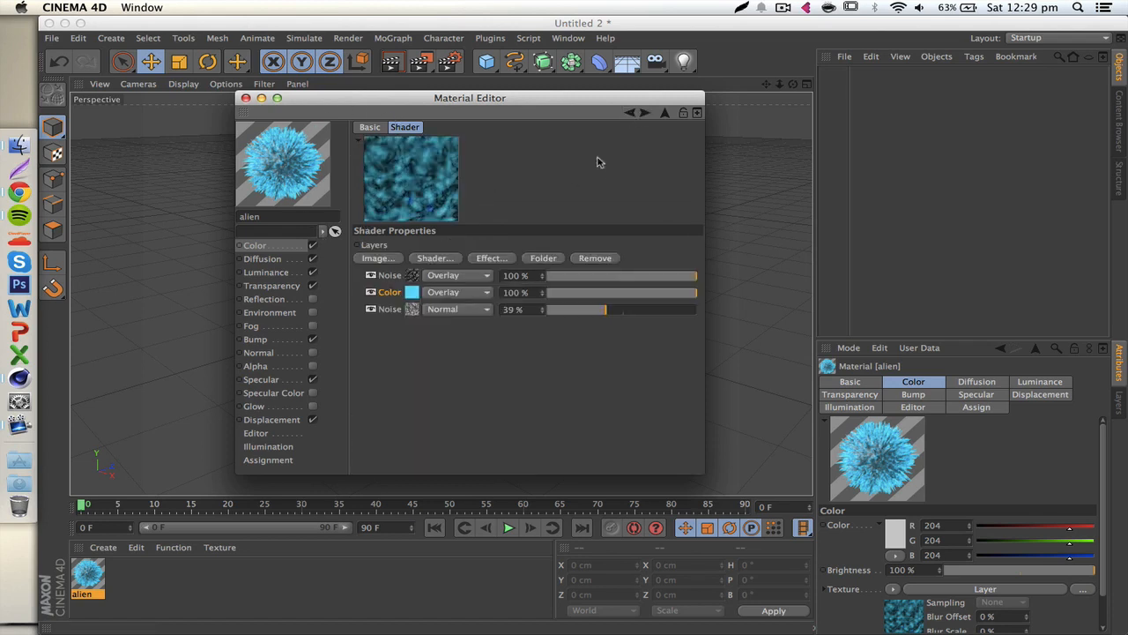
Step: Set the Color layer's color to lime green, RGB 119, 255, 0
left_click(445, 259)
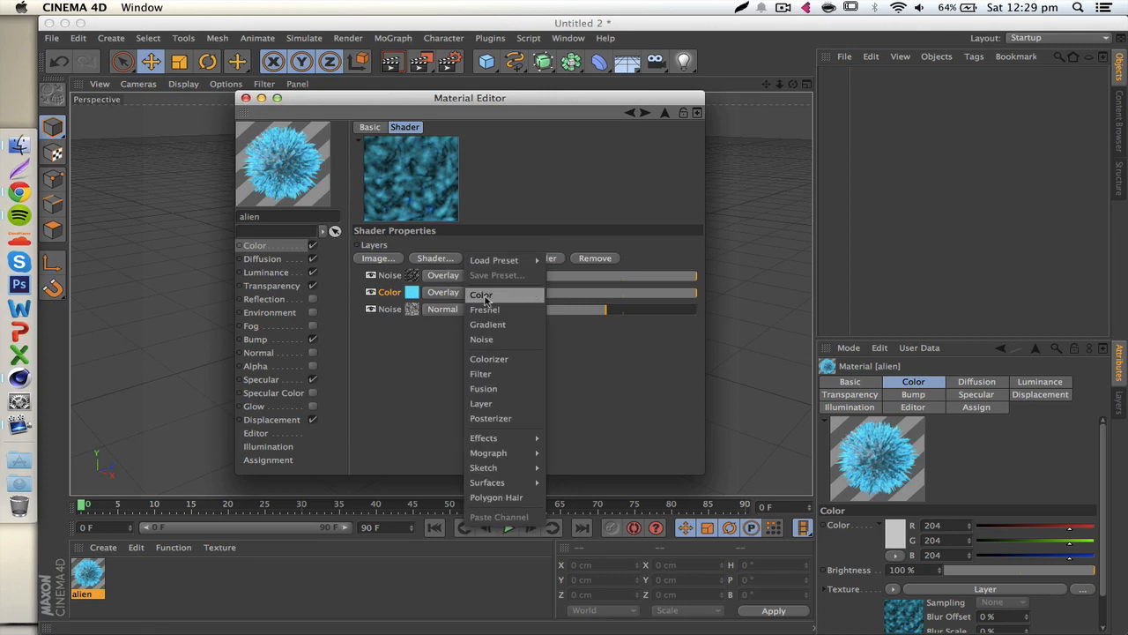
left_click(395, 375)
left_click(413, 292)
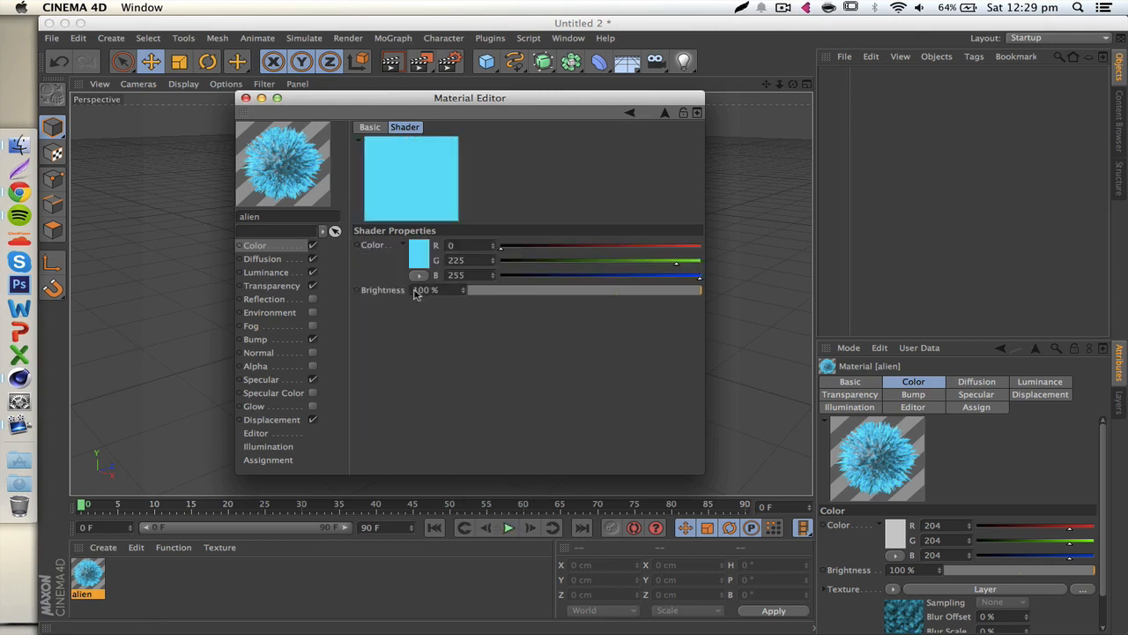
left_click(421, 255)
left_click(426, 210)
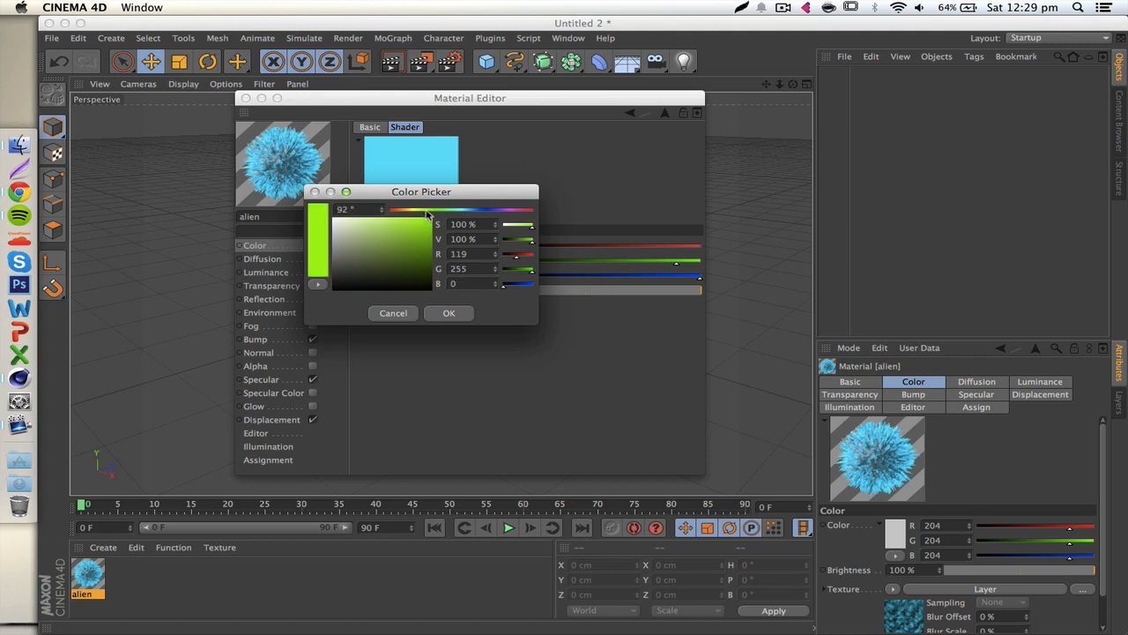
left_click_drag(426, 231, 479, 203)
left_click(448, 314)
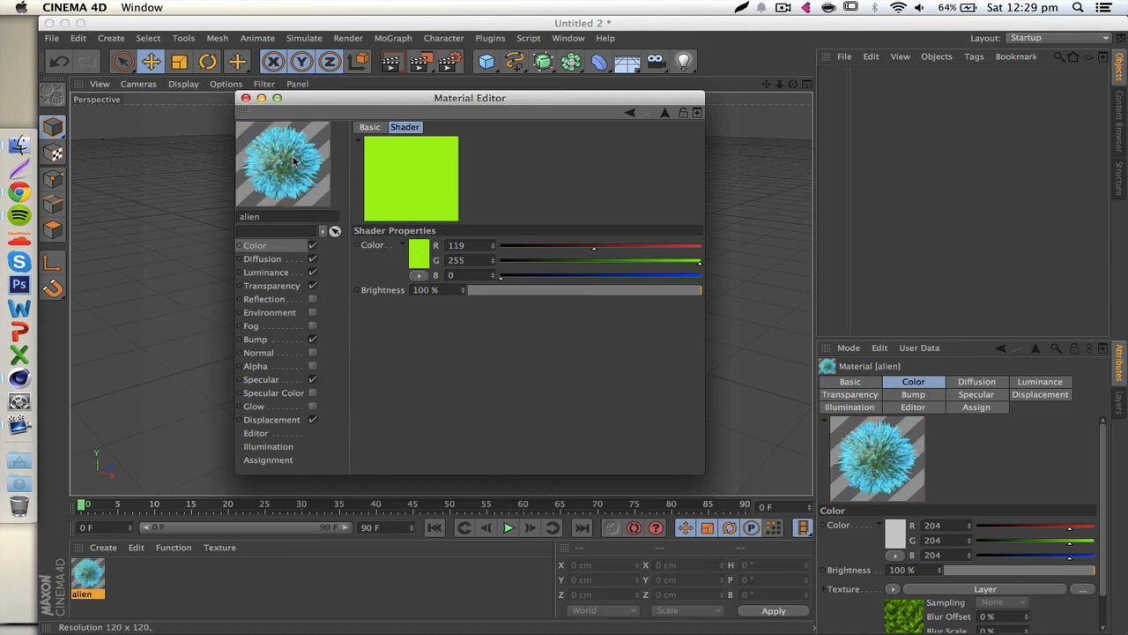
Step: Set the Color layer's color to light blue, RGB 0, 208, 255, and return to the layer stack
left_click(419, 254)
left_click(459, 207)
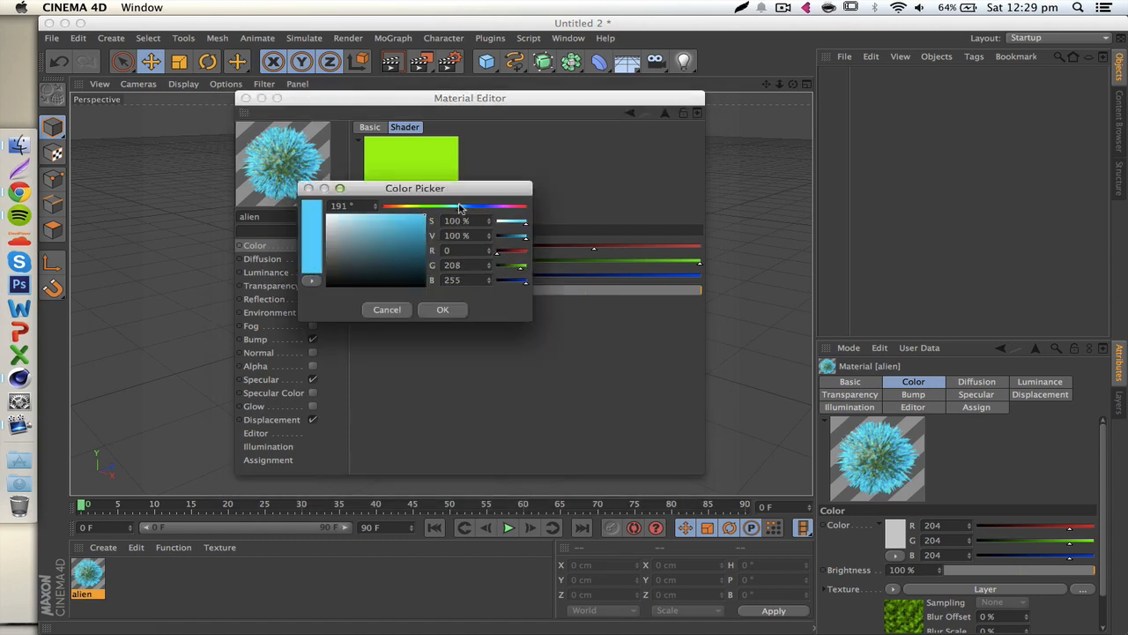
left_click(440, 310)
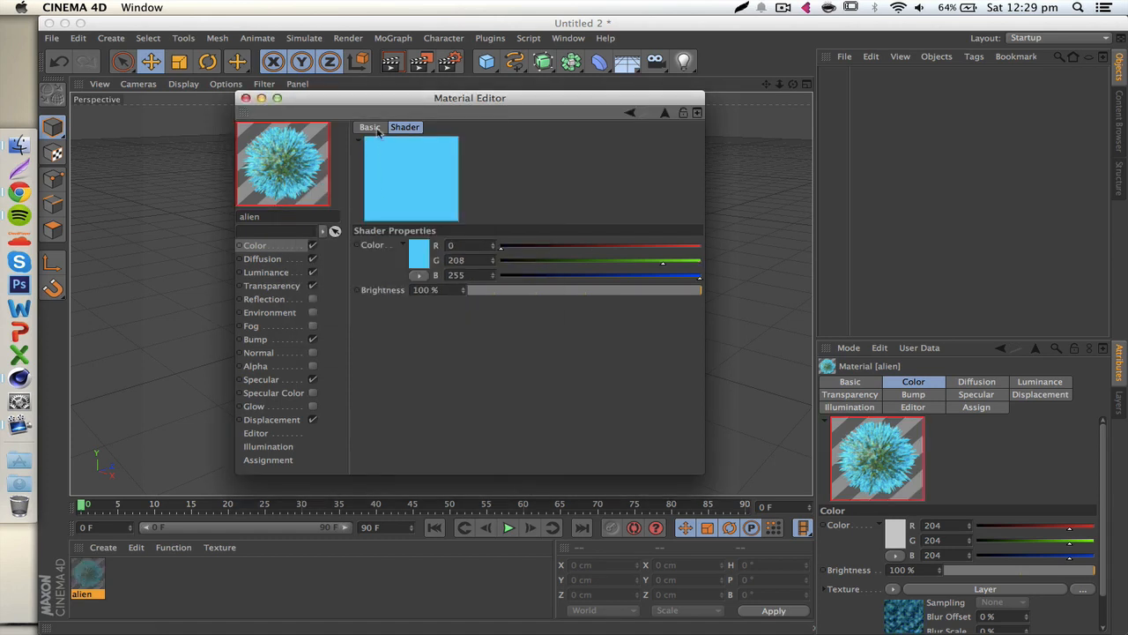
left_click(630, 115)
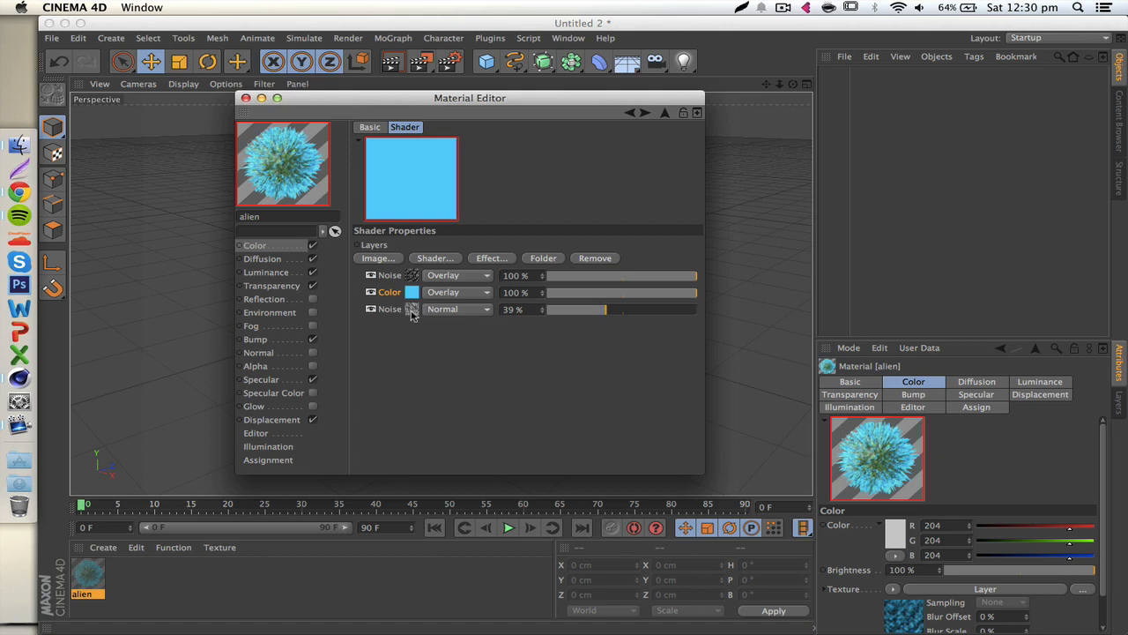
Step: Choose Noise as the noise type of the lowest Noise layer in the Color channel's texture
left_click(446, 258)
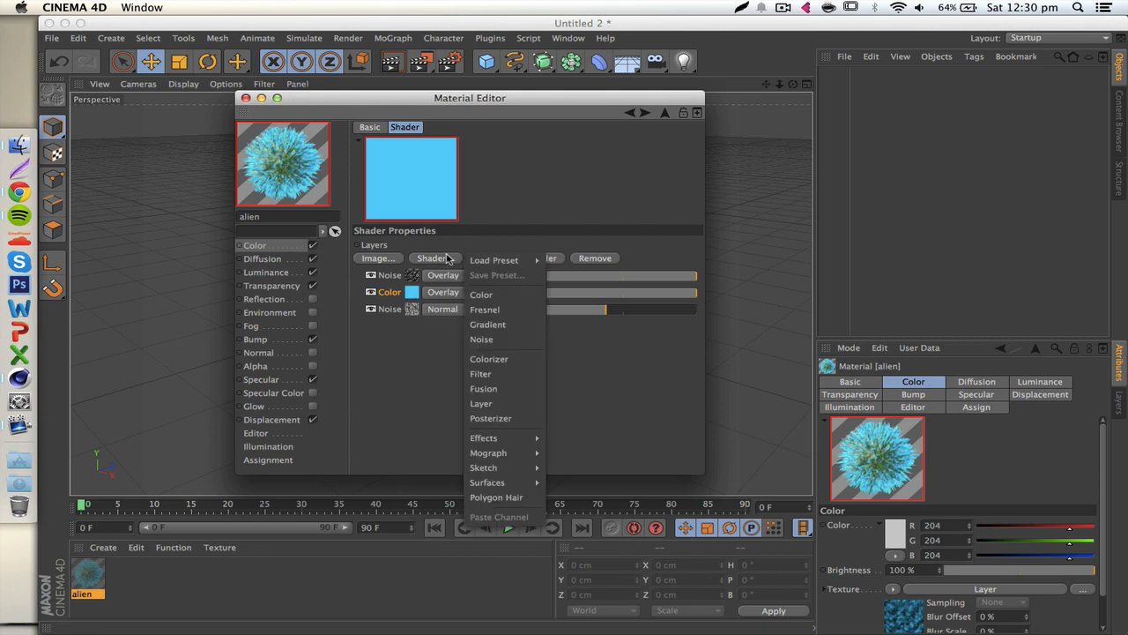
left_click(502, 341)
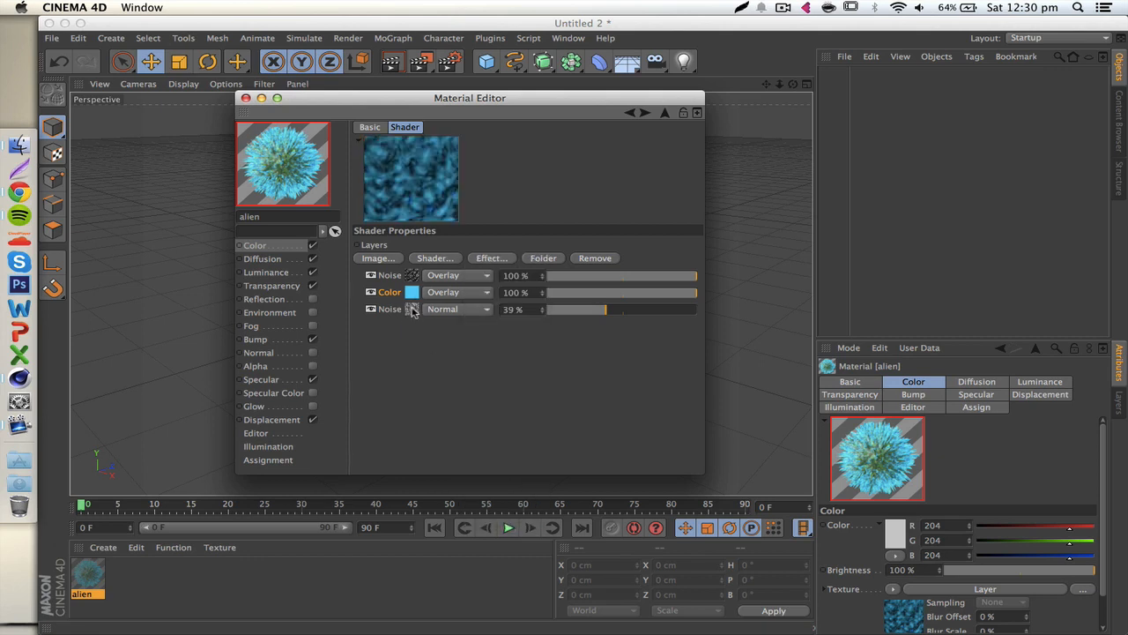
left_click(410, 311)
left_click(469, 288)
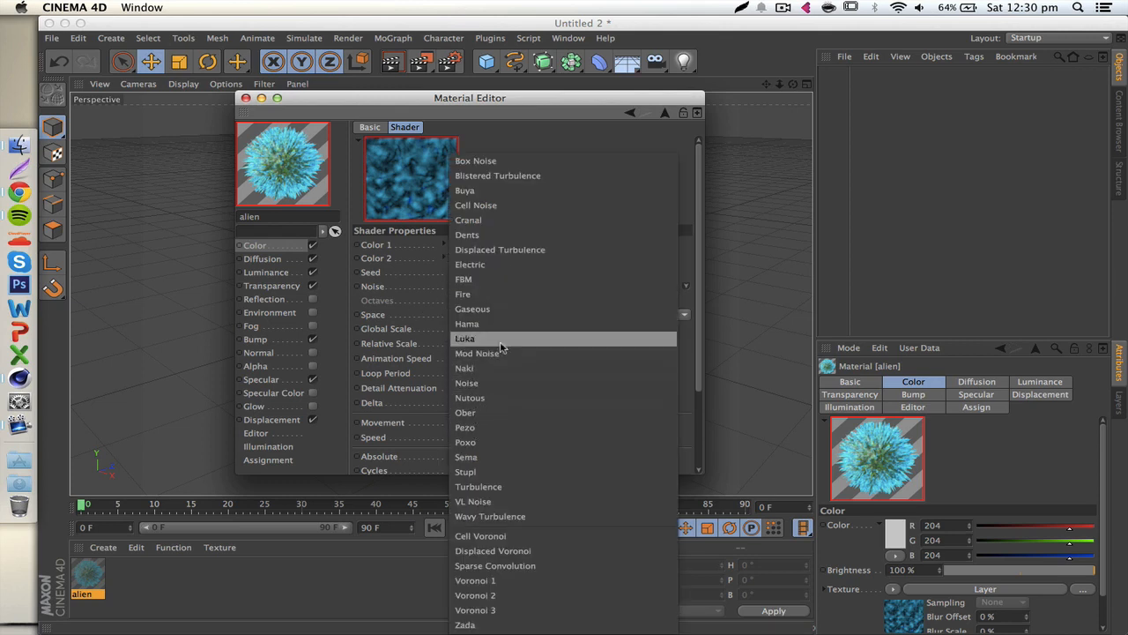
left_click(465, 384)
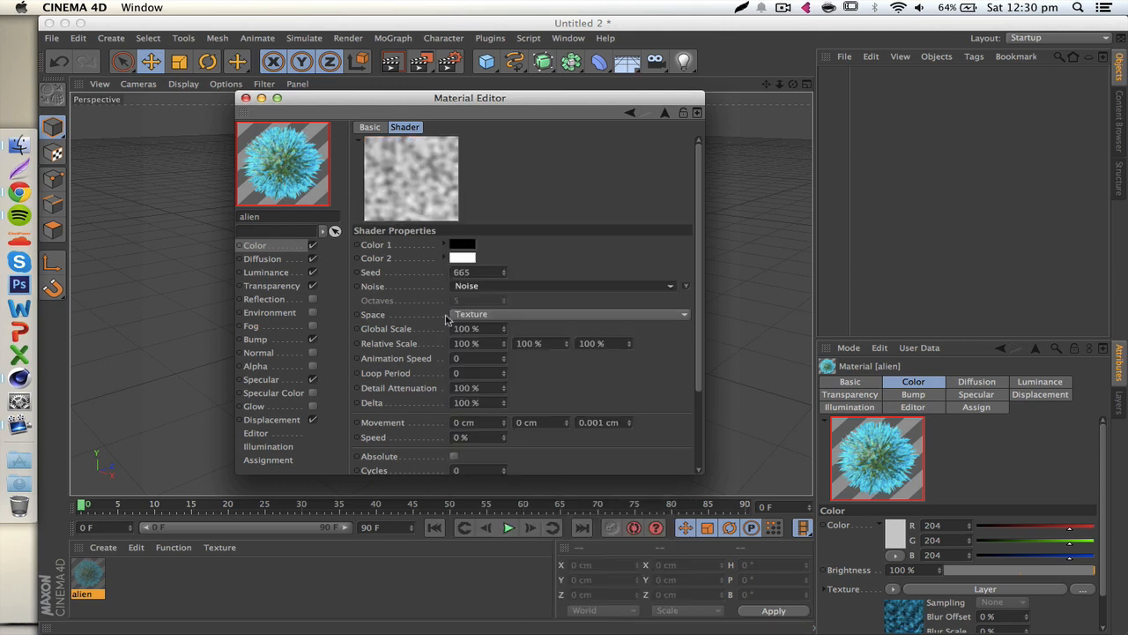
Step: Reopen the Color channel's layer stack and review the blending modes available for the topmost Noise layer
left_click(279, 246)
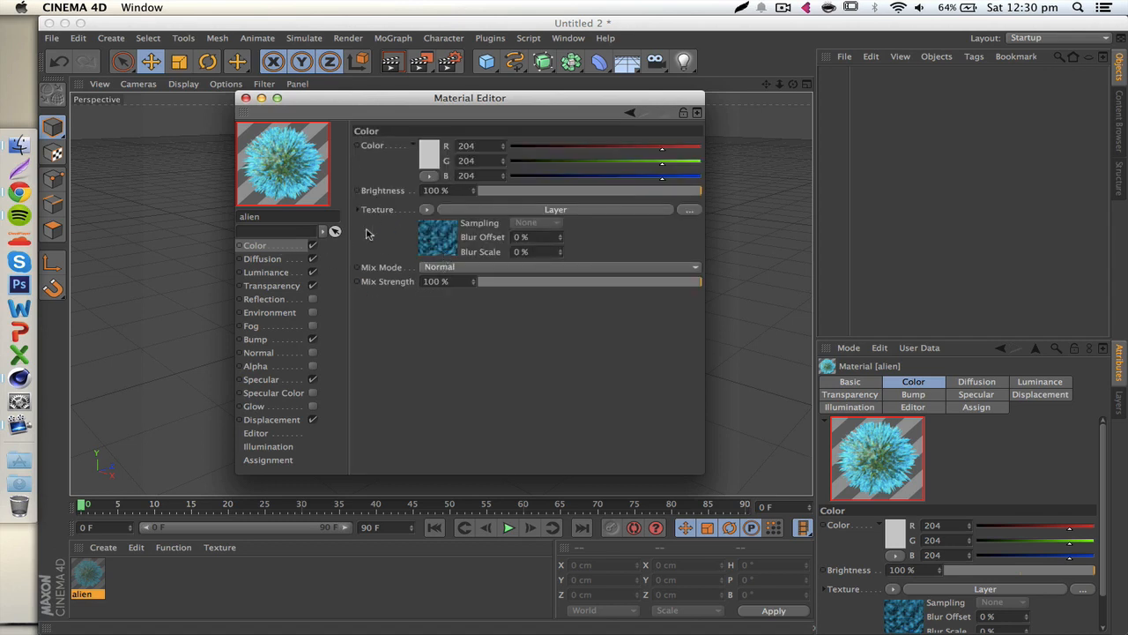
left_click(445, 238)
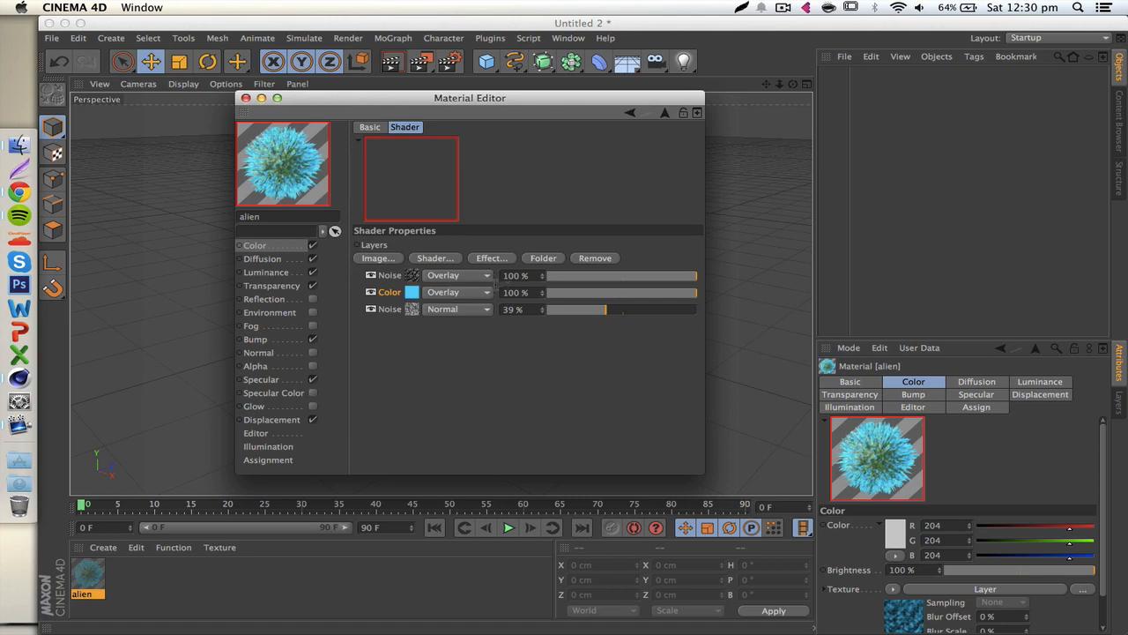
left_click(446, 276)
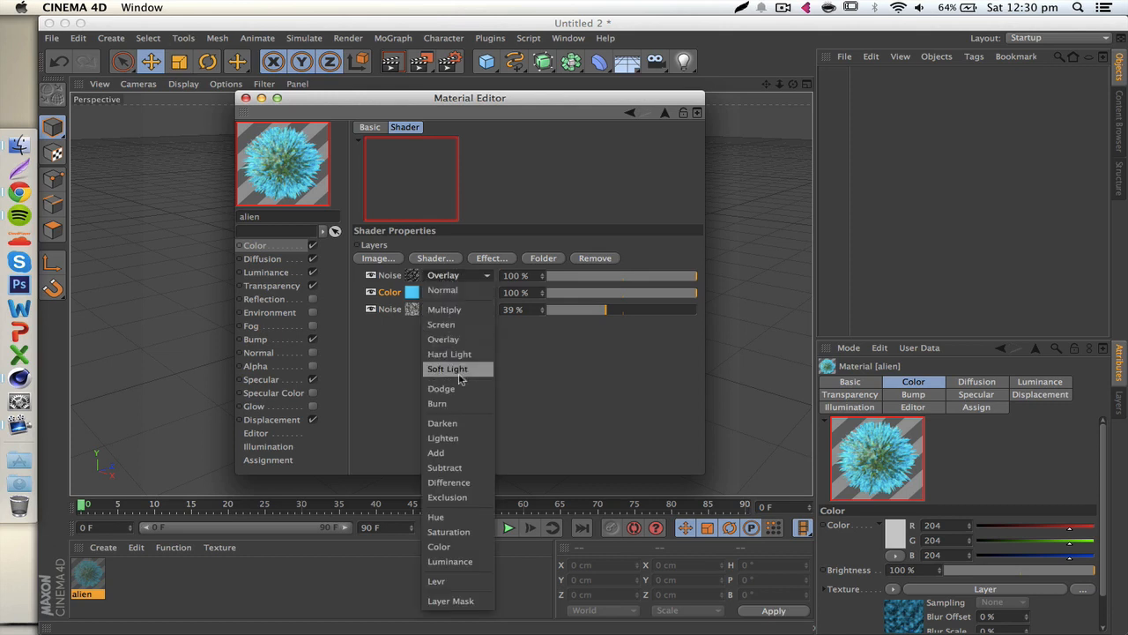
left_click(385, 365)
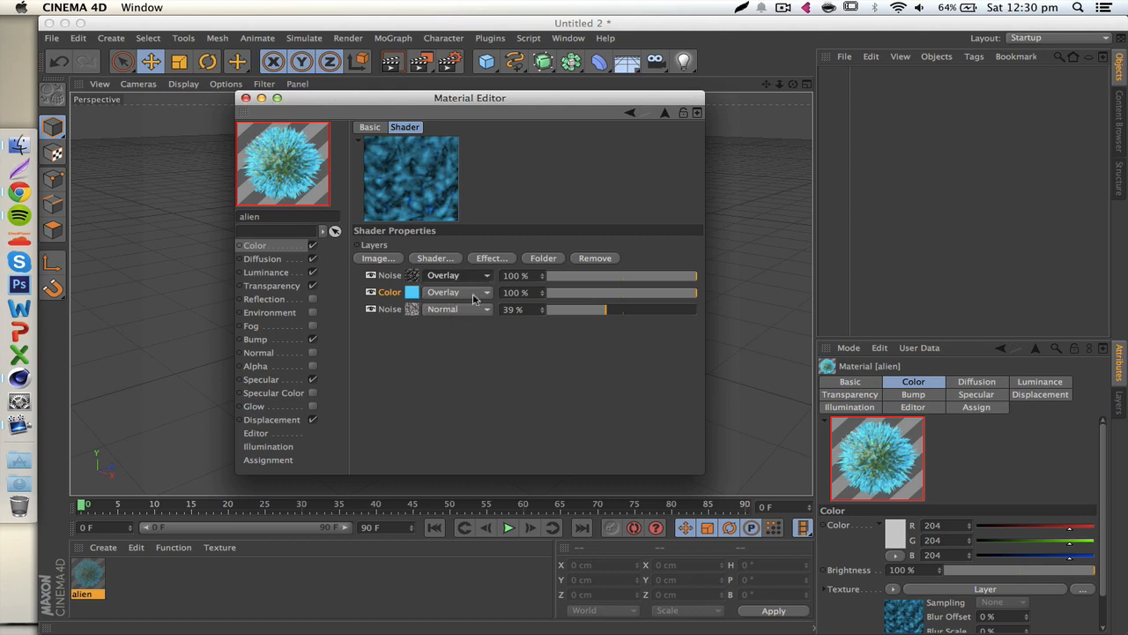
left_click(262, 247)
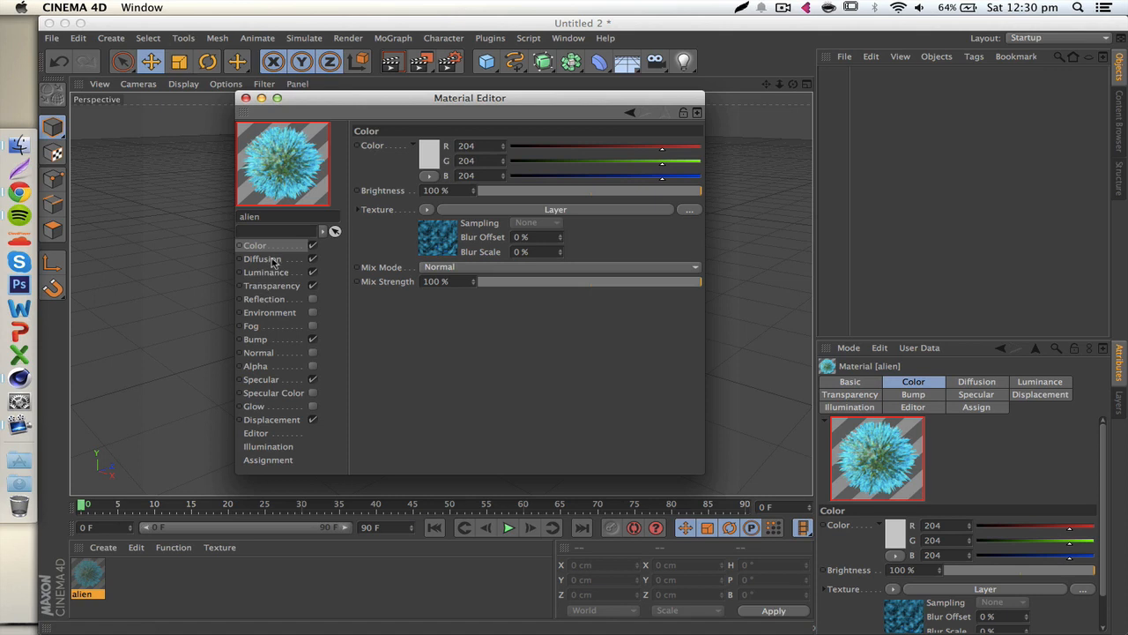
left_click(441, 243)
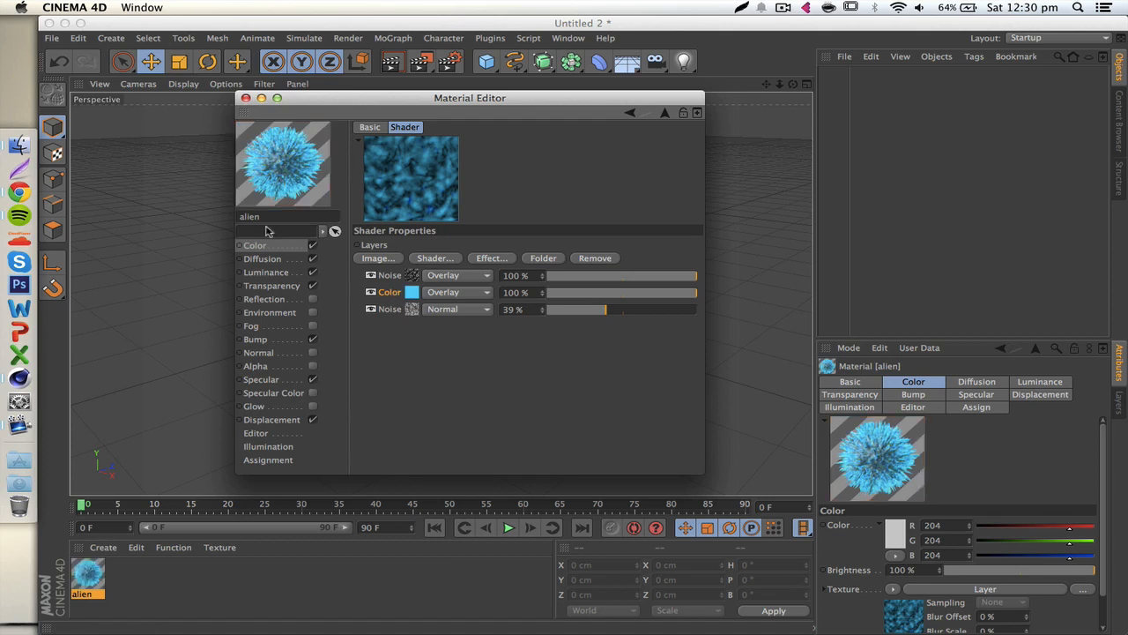
Step: Review the Diffusion channel's settings and inspect the Luminance channel's color, keeping it white
left_click(260, 259)
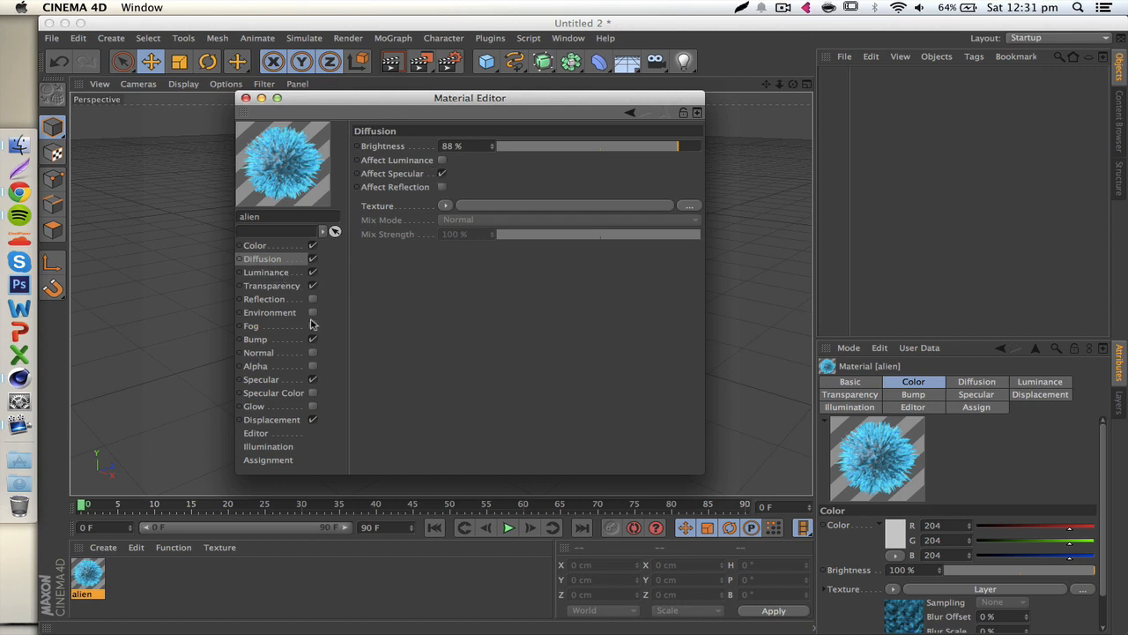
left_click(265, 272)
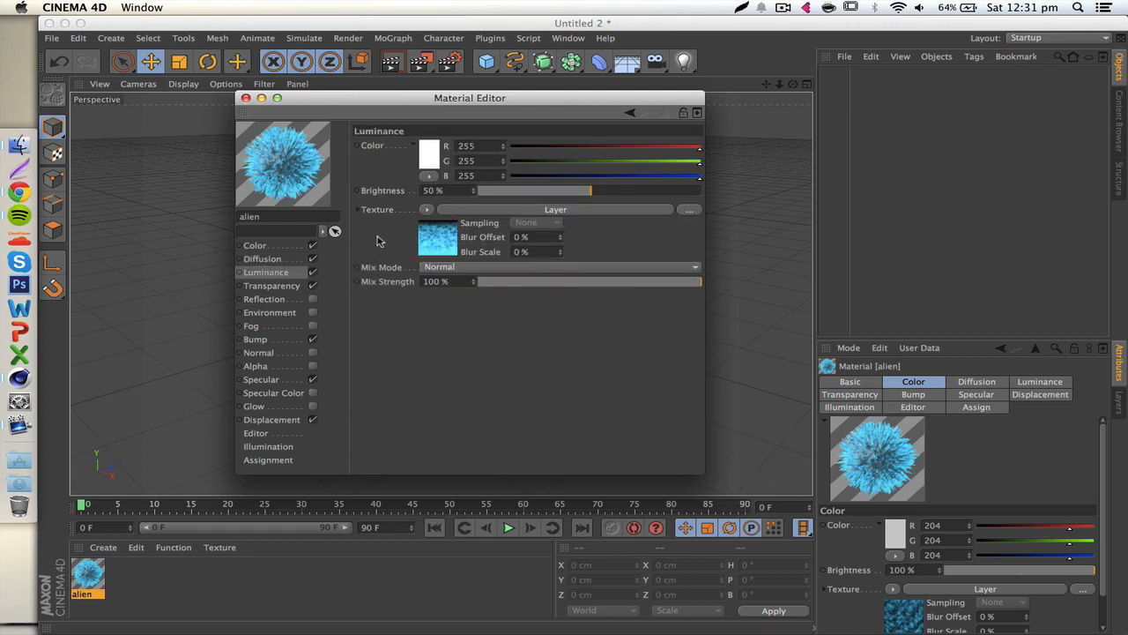
left_click(430, 156)
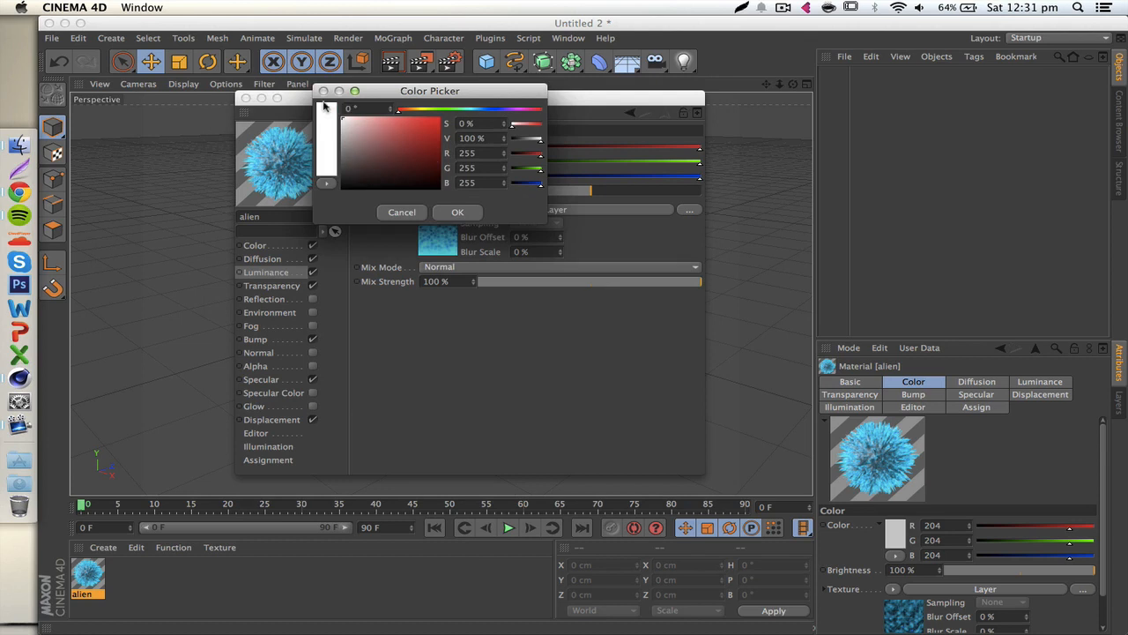
left_click(456, 212)
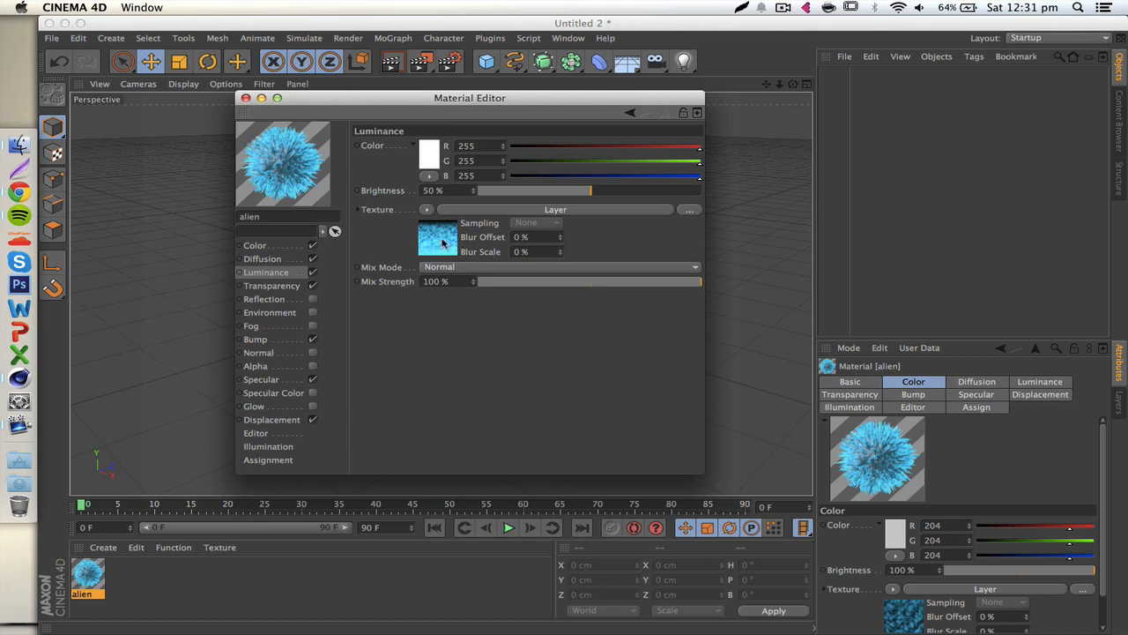
Step: Examine the Luminance texture's layer stack and the shader types available for the texture and its layers
left_click(440, 246)
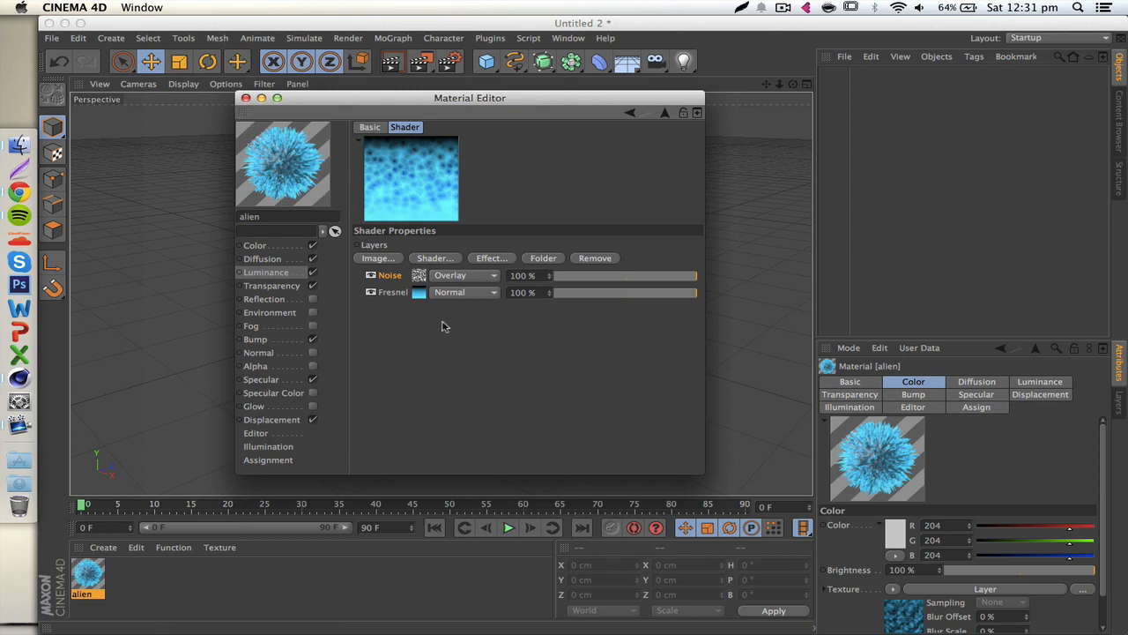
left_click(267, 272)
left_click(427, 209)
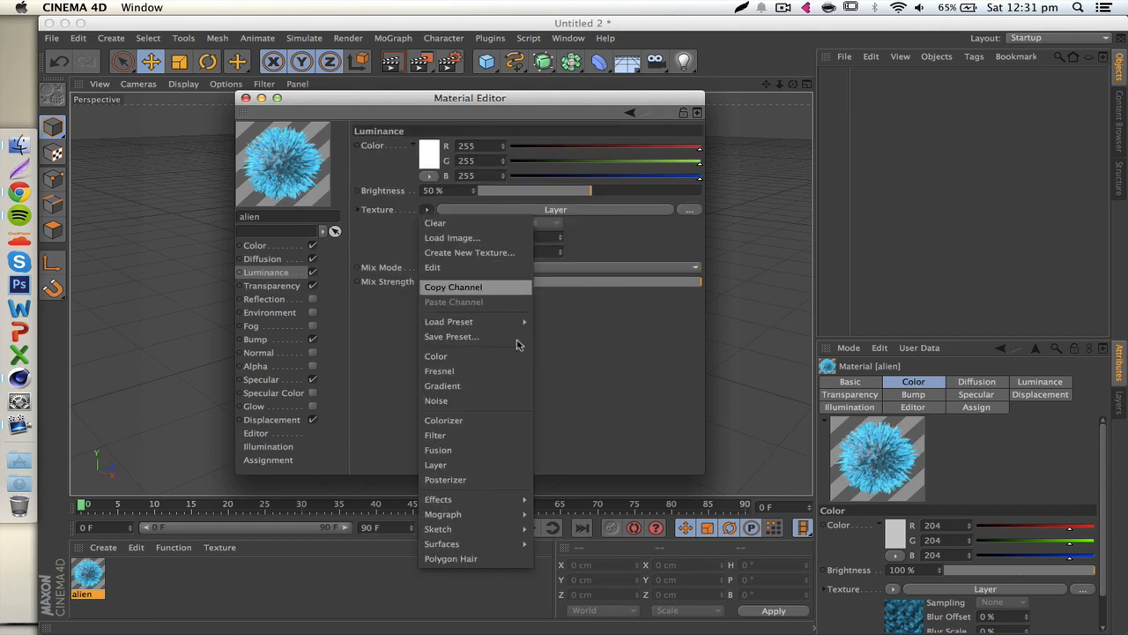
left_click(372, 369)
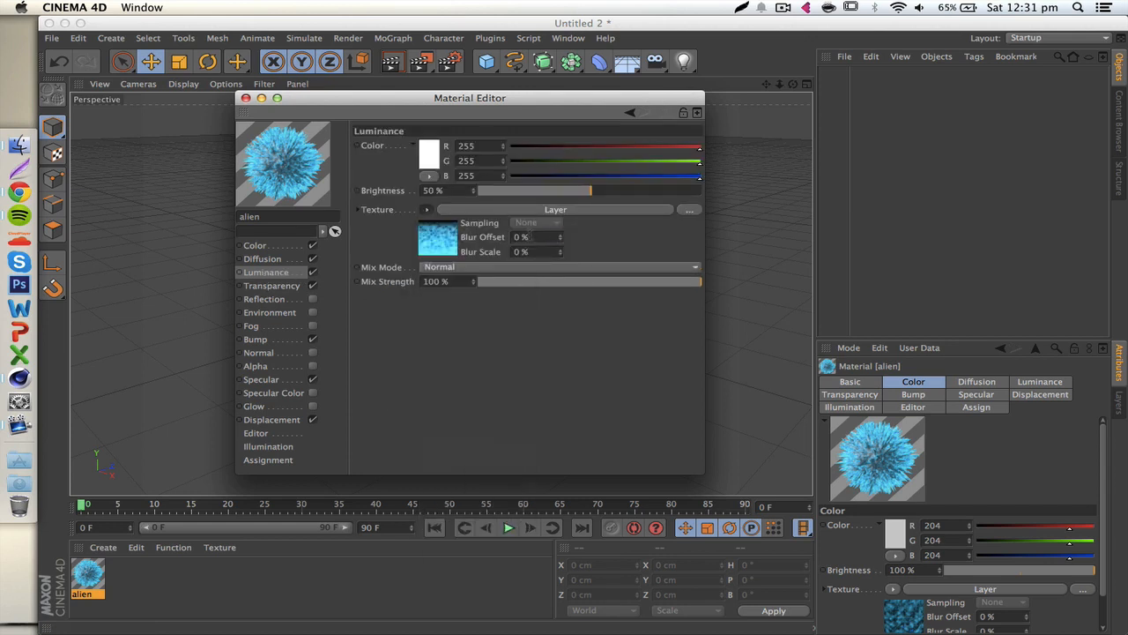
left_click(439, 243)
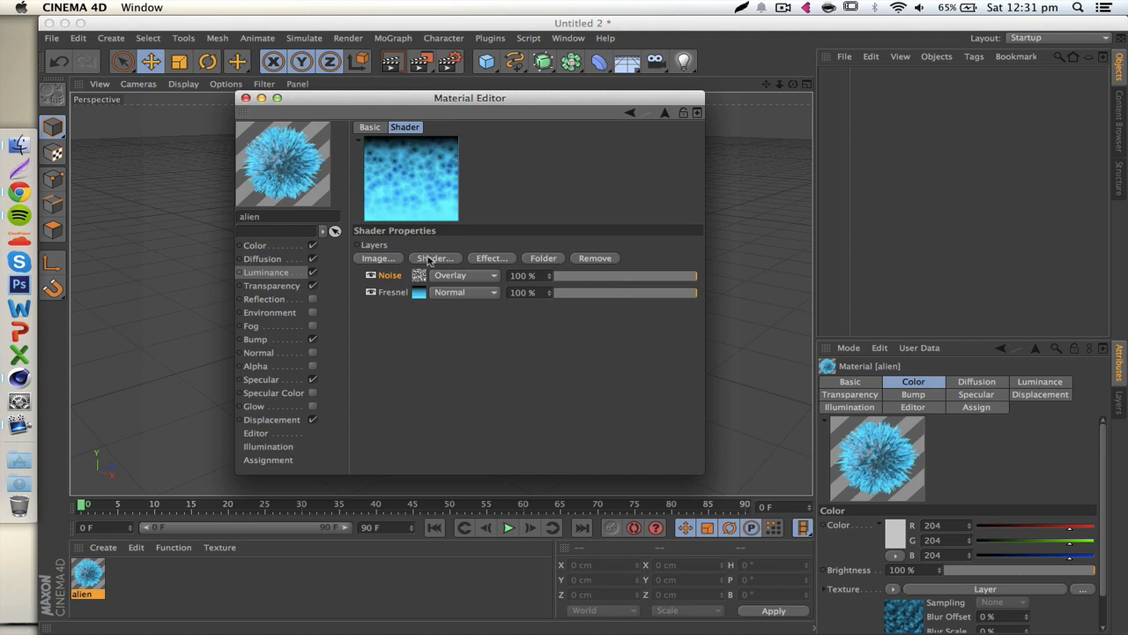
left_click(432, 258)
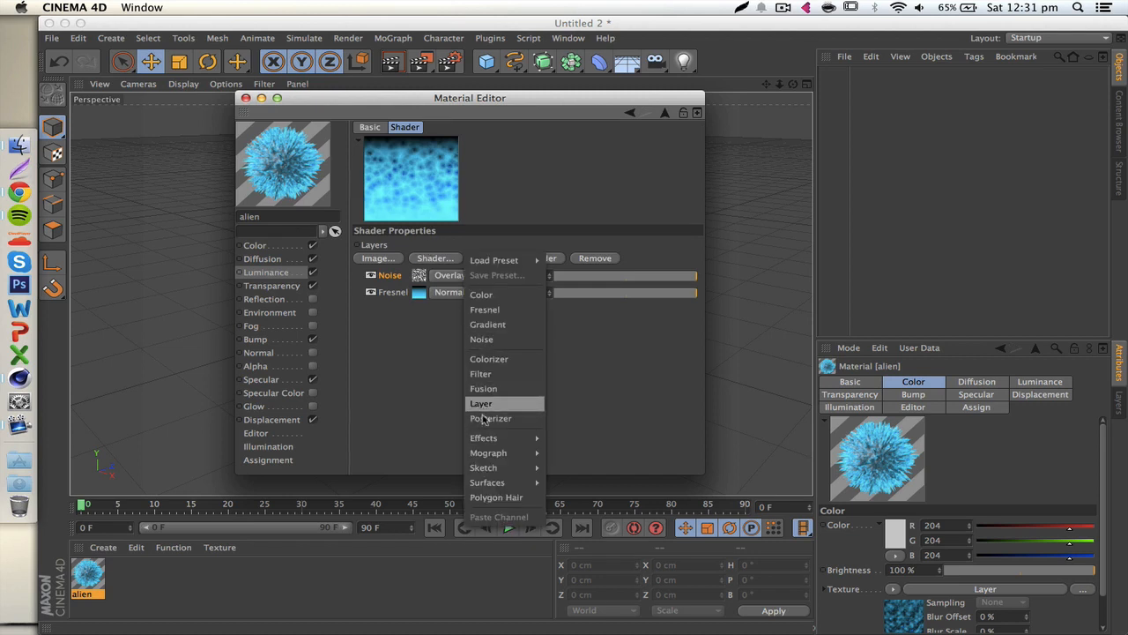
left_click(382, 348)
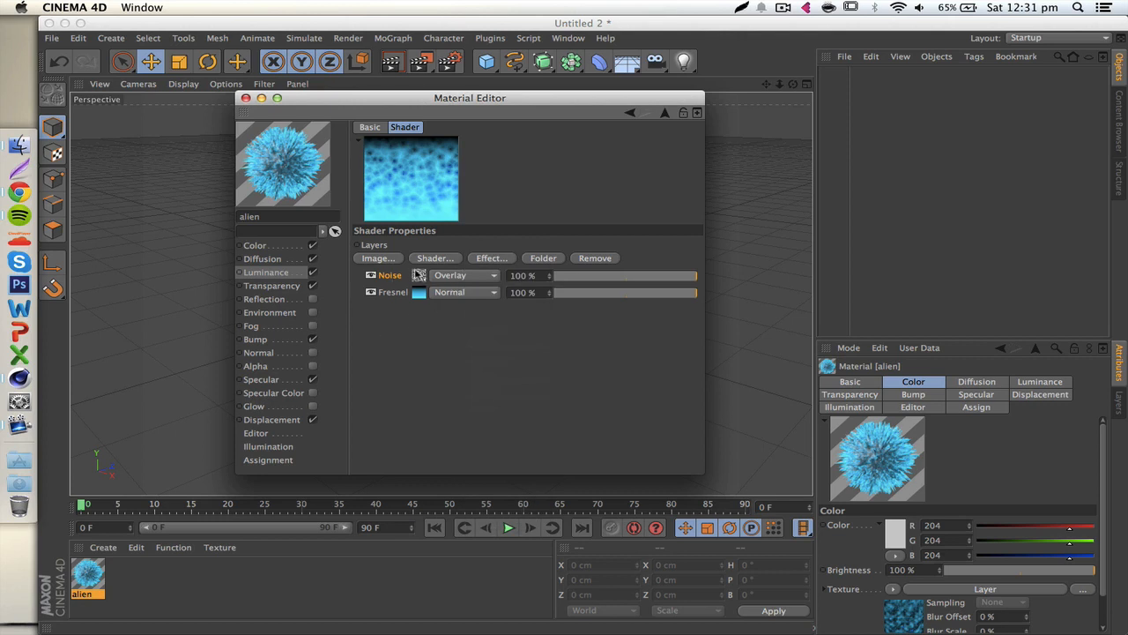
Step: Examine the shader settings of the Luminance texture's Noise layer and return to the Luminance channel
left_click(419, 276)
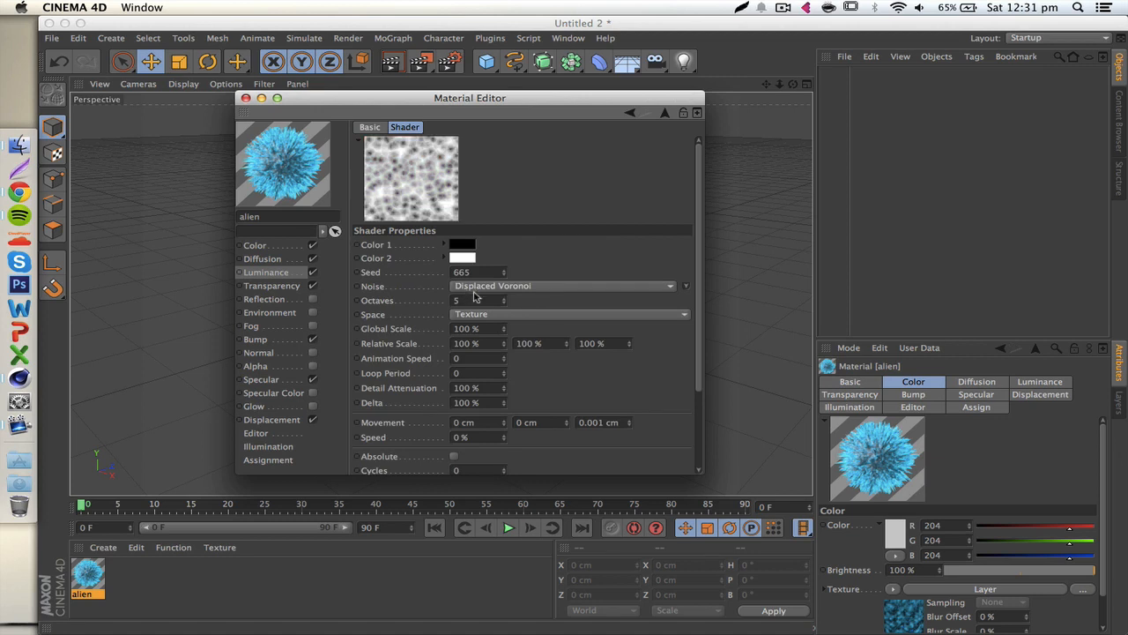
scroll(419, 342, "down", 3)
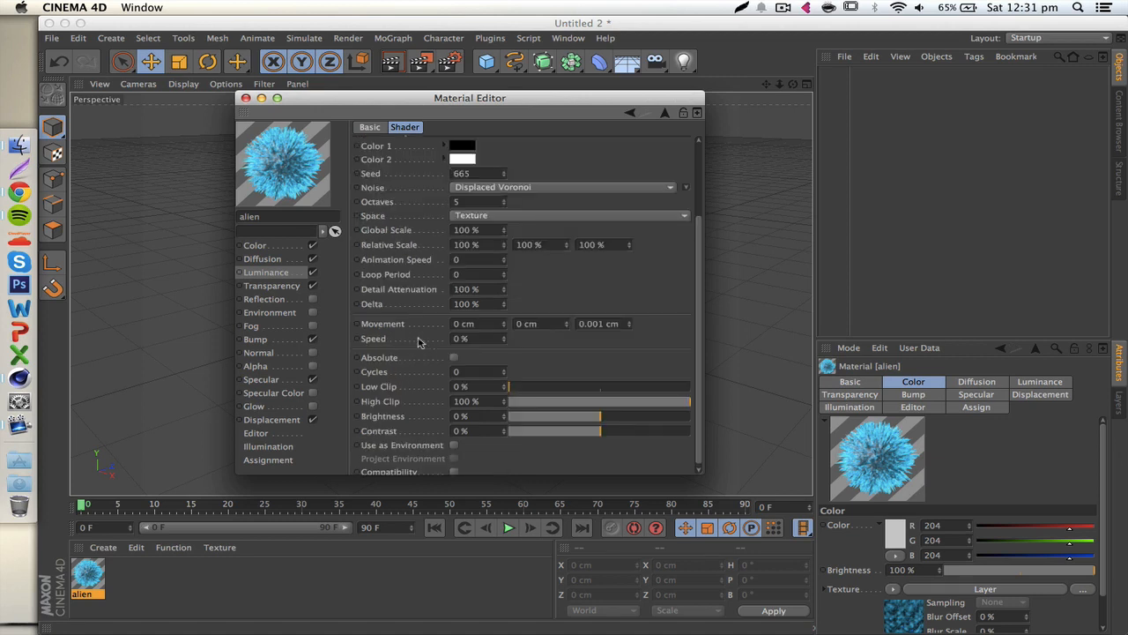
scroll(419, 342, "down", 1)
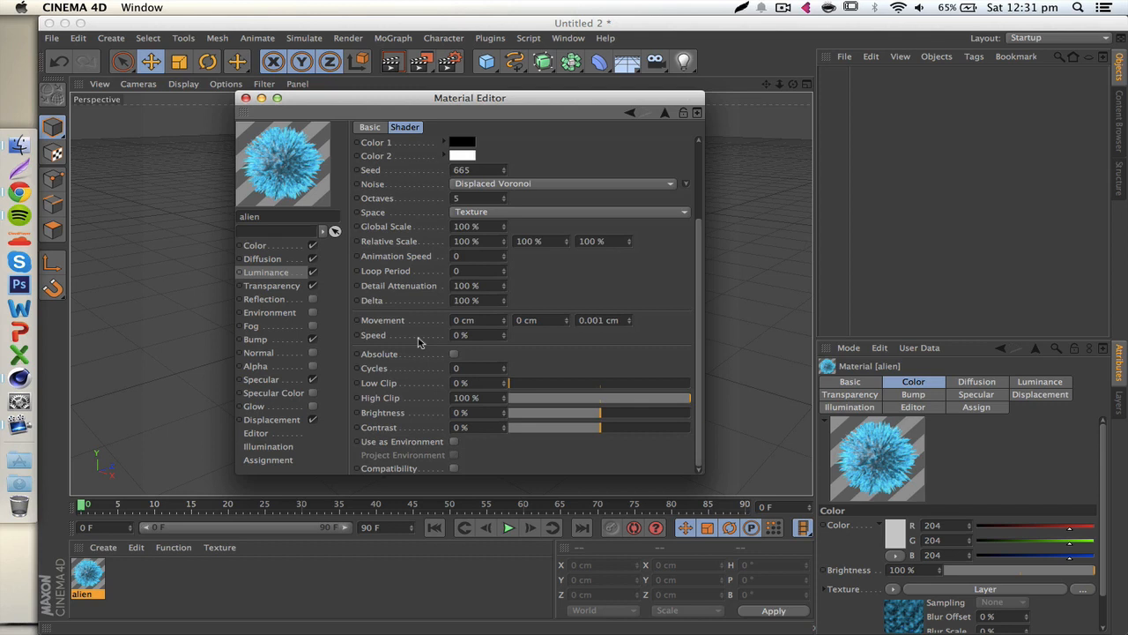
scroll(418, 342, "up", 3)
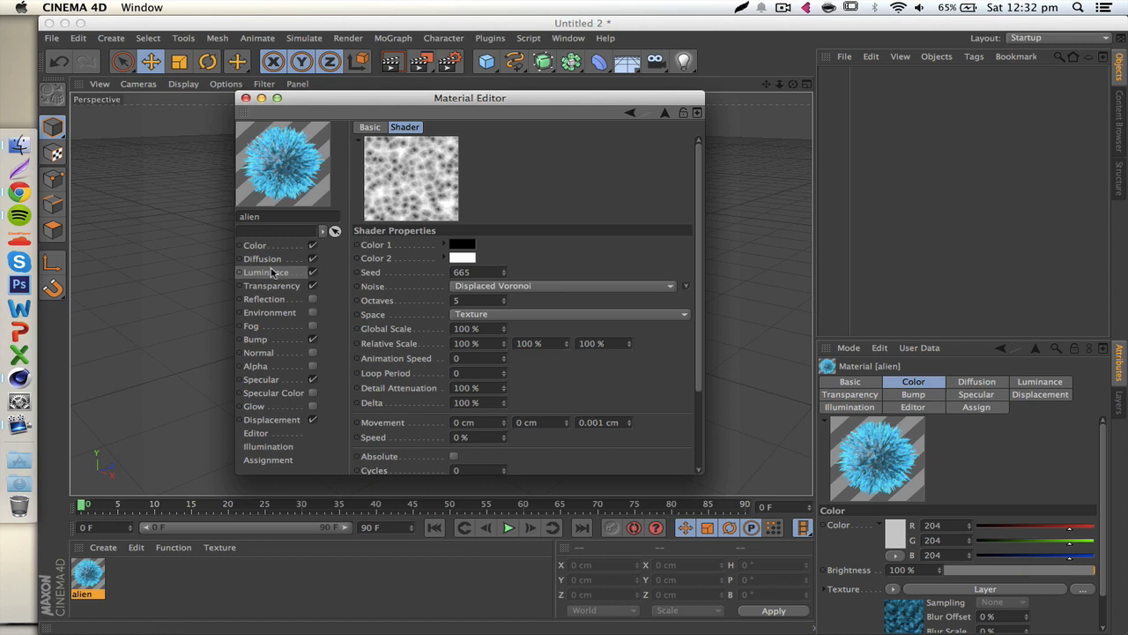
left_click(273, 273)
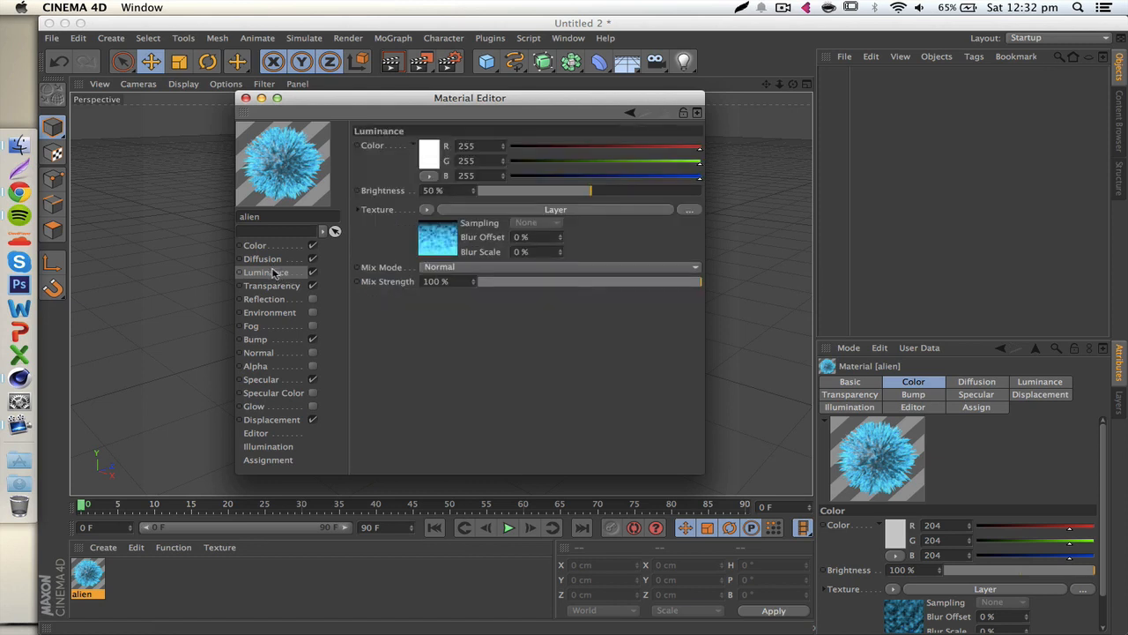
Step: Reopen the Luminance texture's layer stack, check the addable shaders, and open the Fresnel layer's settings
left_click(441, 240)
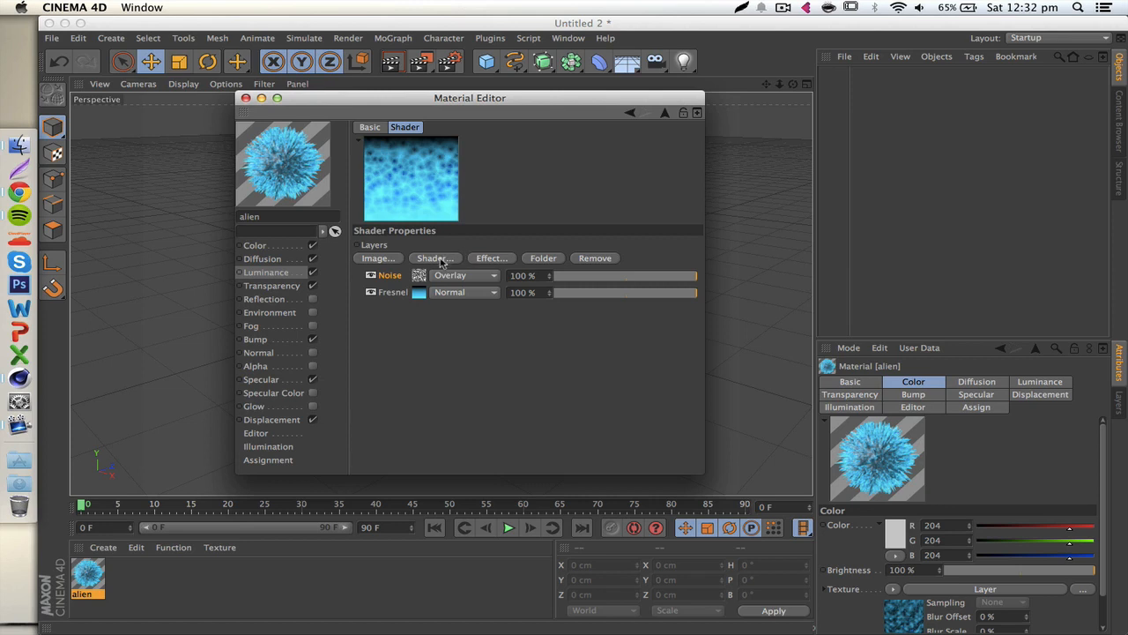
left_click(432, 257)
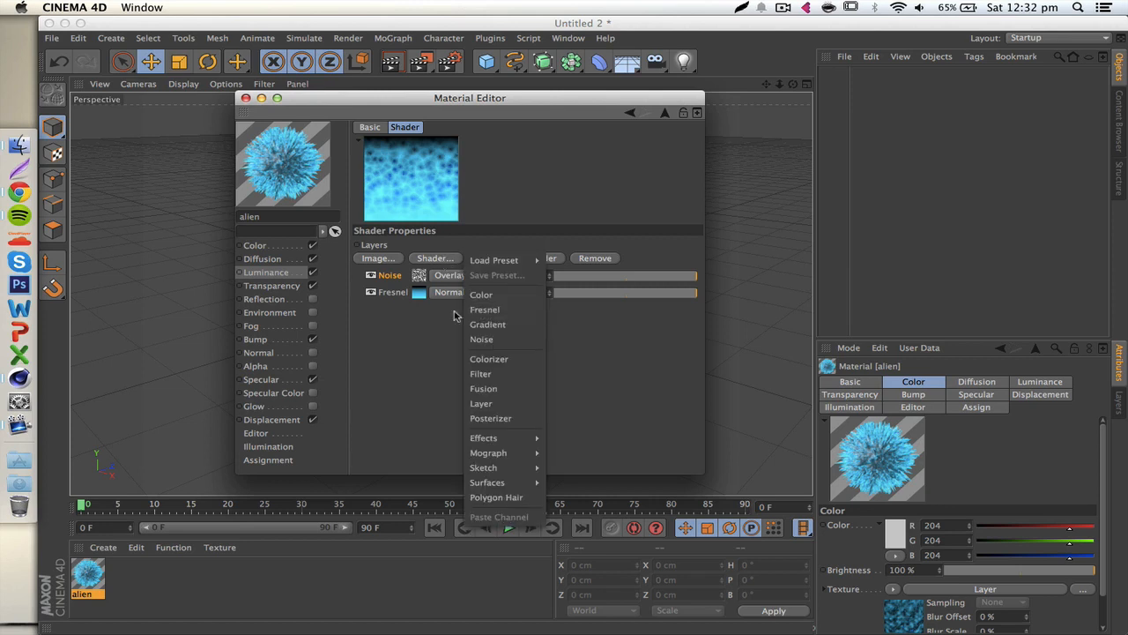
left_click(424, 320)
left_click(420, 293)
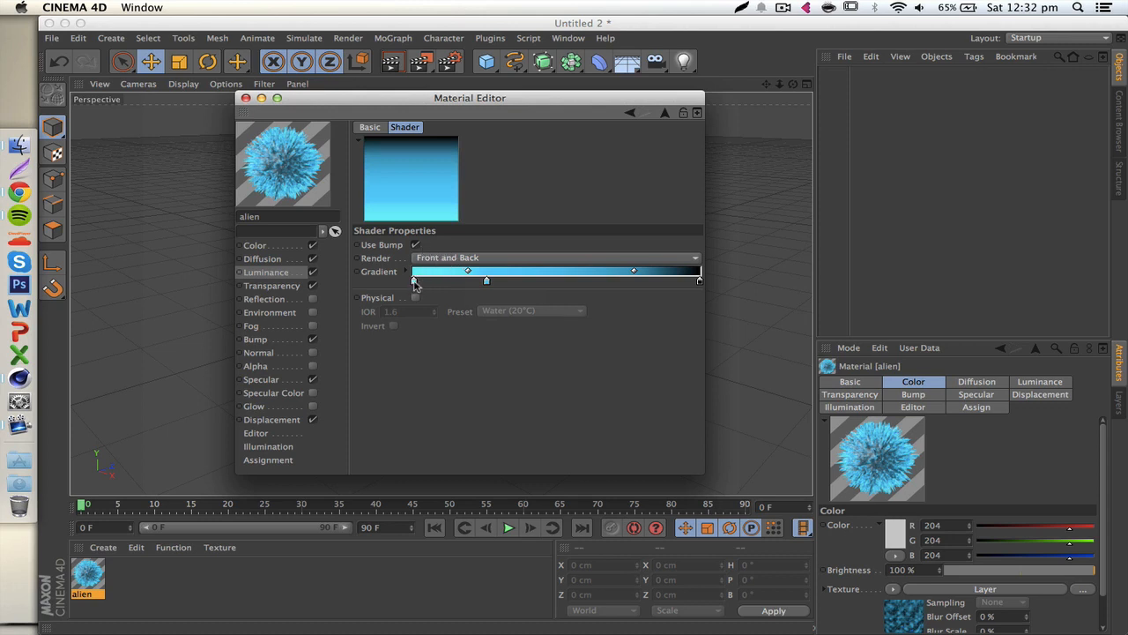
Step: Try adding a color knot between the Fresnel gradient's blue and black knots, and delete it
double_click(596, 282)
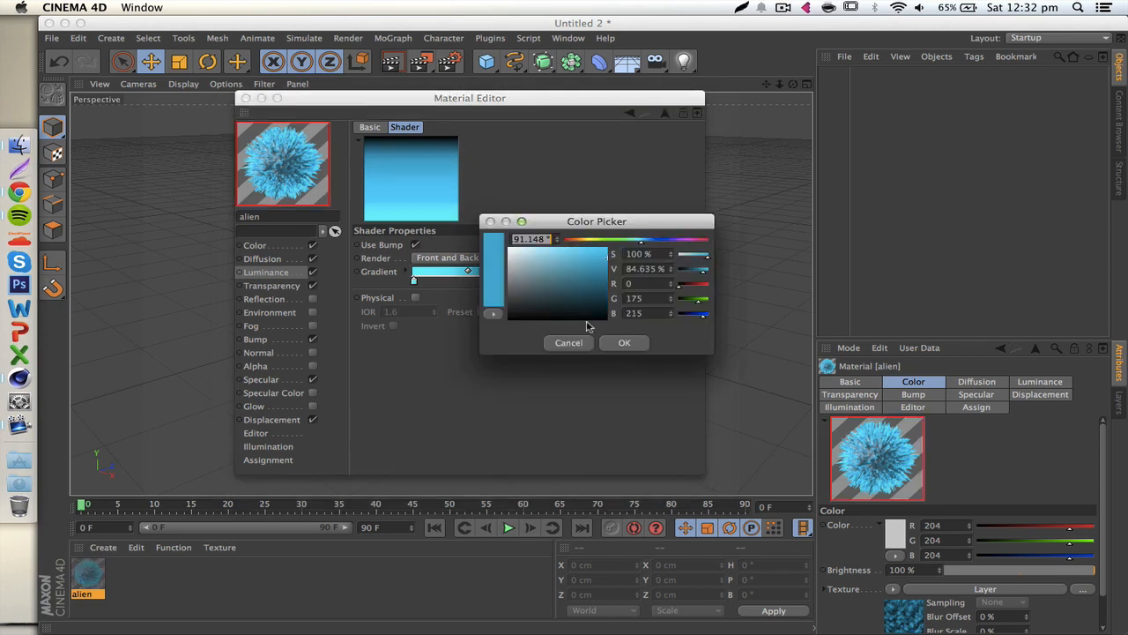
left_click(571, 344)
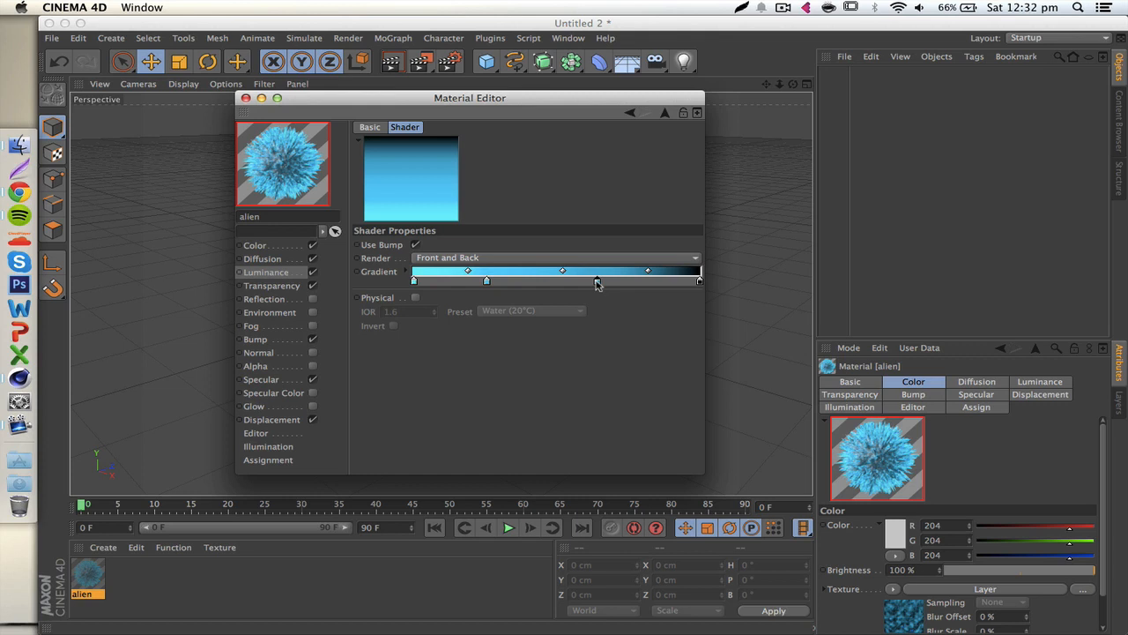
key("Delete")
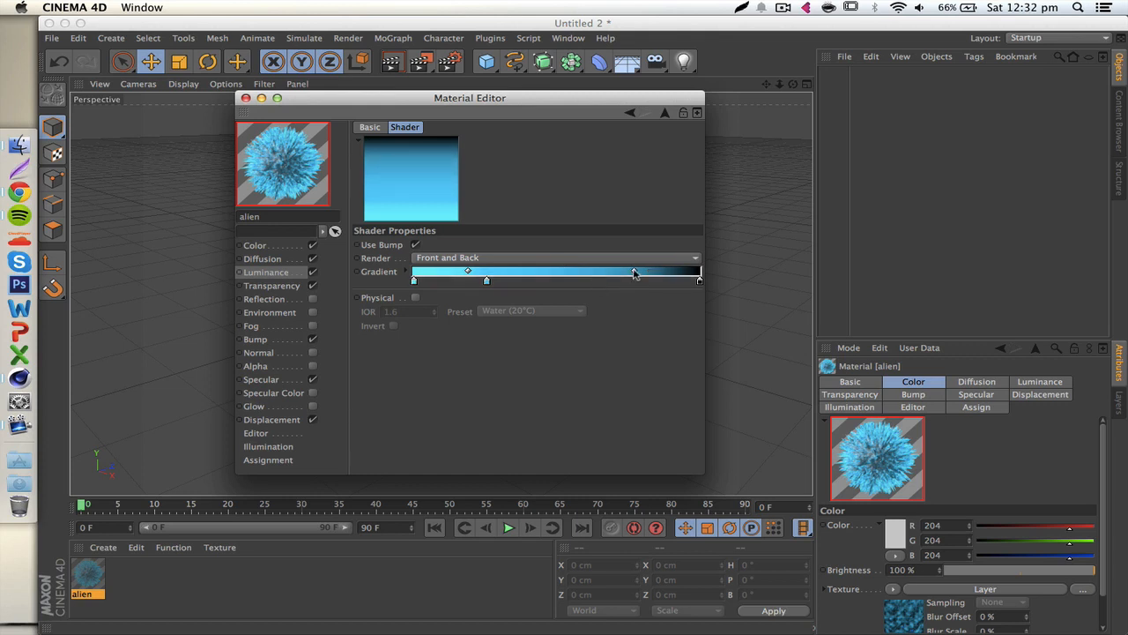
Step: Shift the Fresnel gradient's midpoint between the blue and black knots closer to black, and reopen the Luminance layer stack
left_click_drag(634, 272, 658, 271)
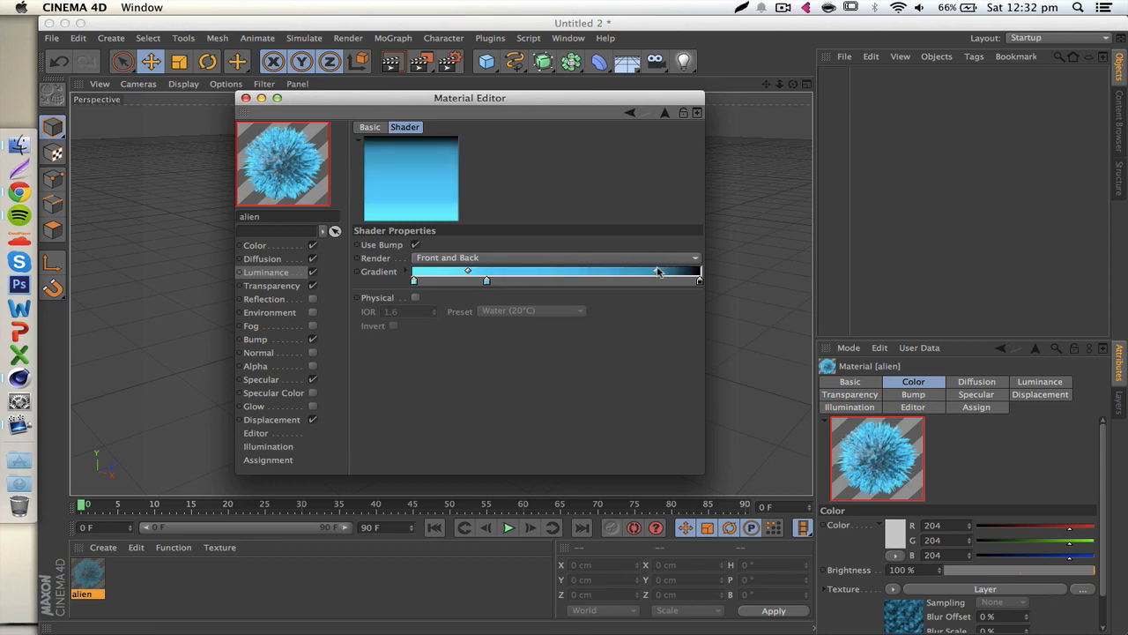
left_click(270, 275)
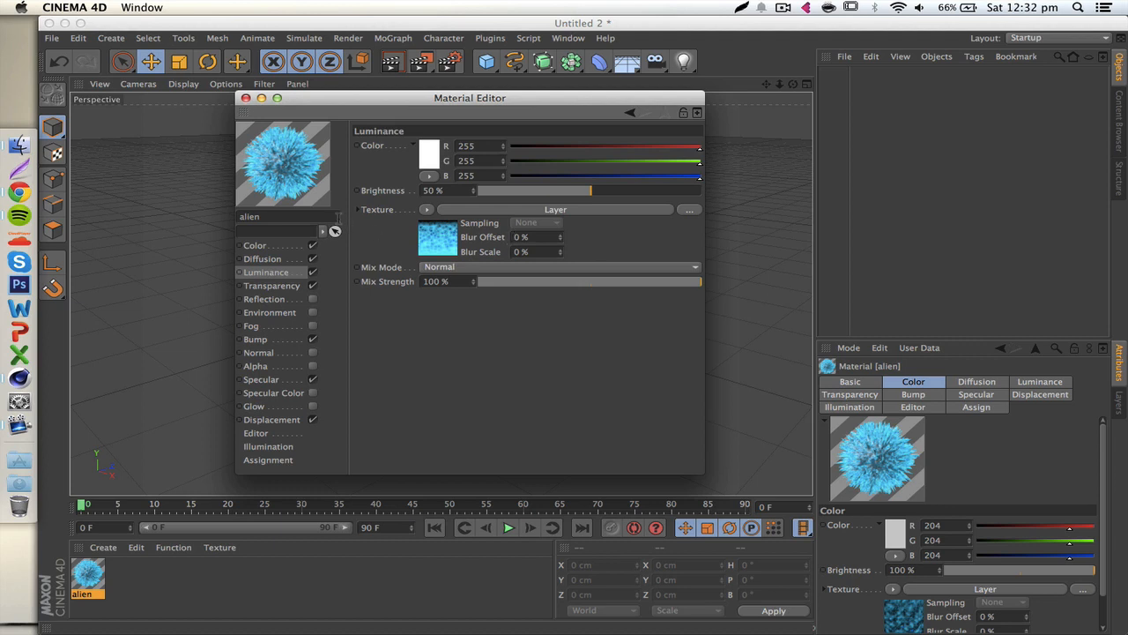
left_click(448, 228)
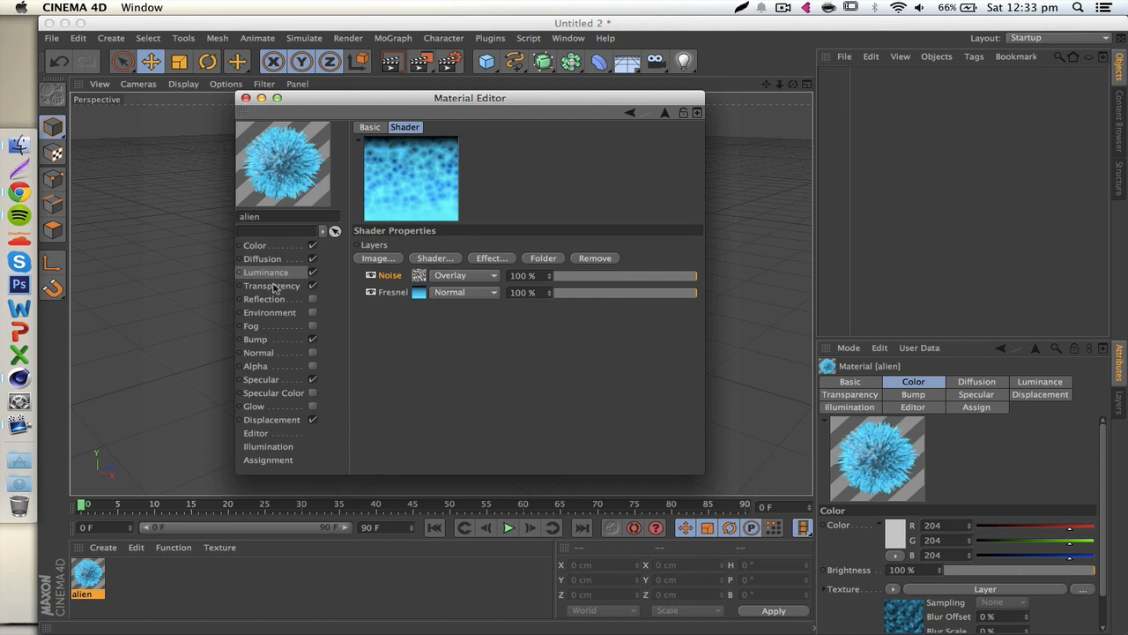
Step: Review the Transparency channel's settings and the shader types available for its texture
left_click(272, 286)
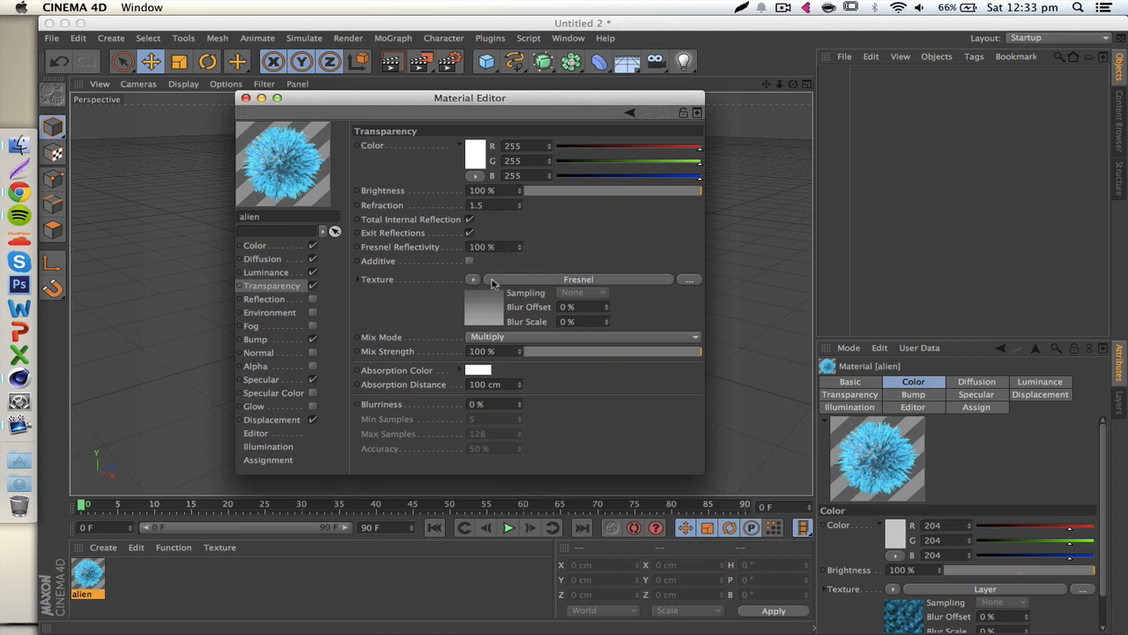
left_click(474, 279)
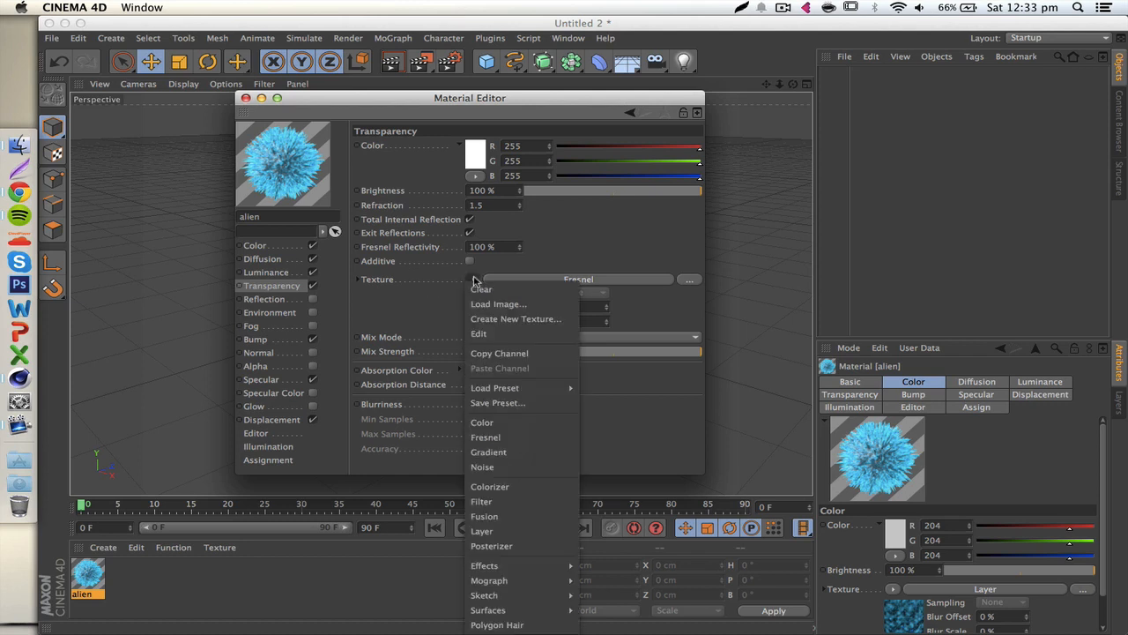
left_click(394, 327)
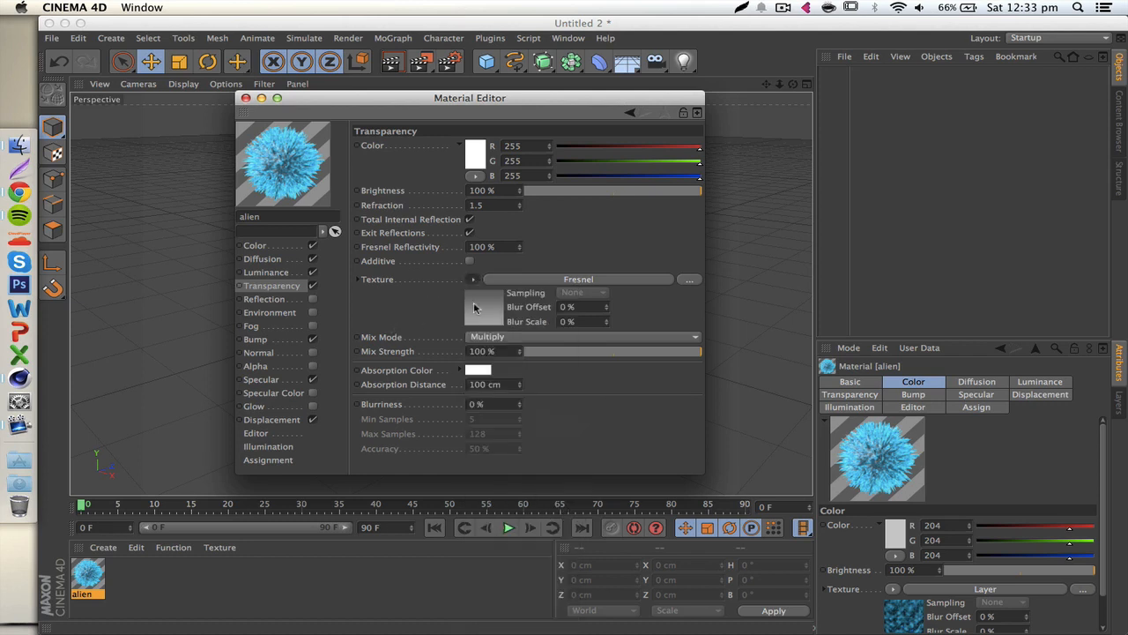
Step: Inspect the colors of both end knots in the Transparency texture's Fresnel gradient and return to the channel
left_click(491, 310)
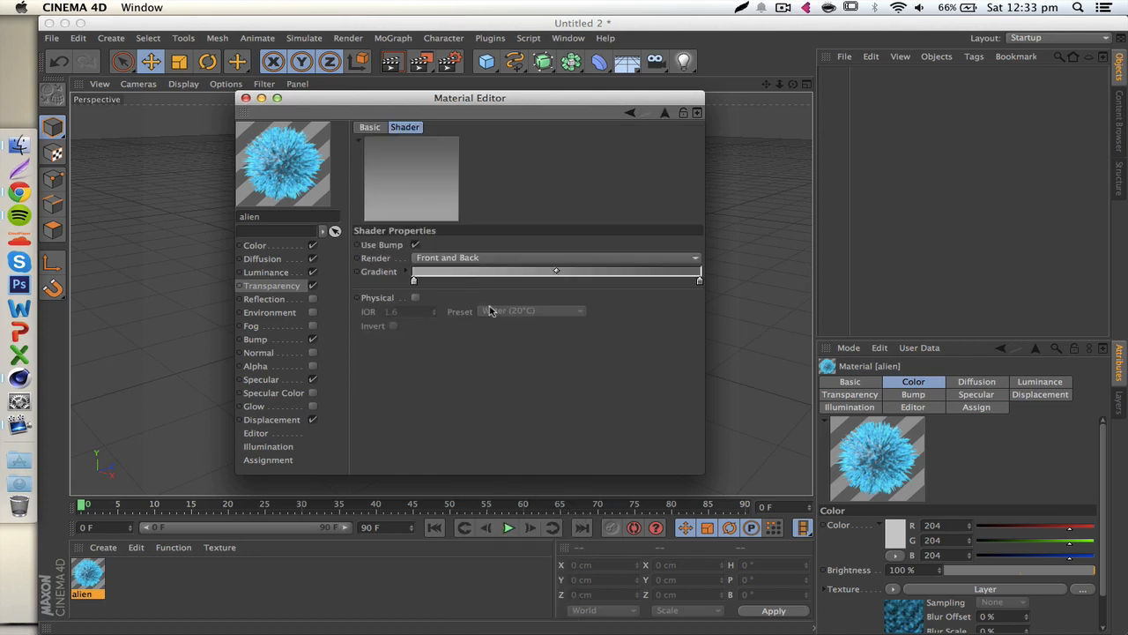
double_click(413, 281)
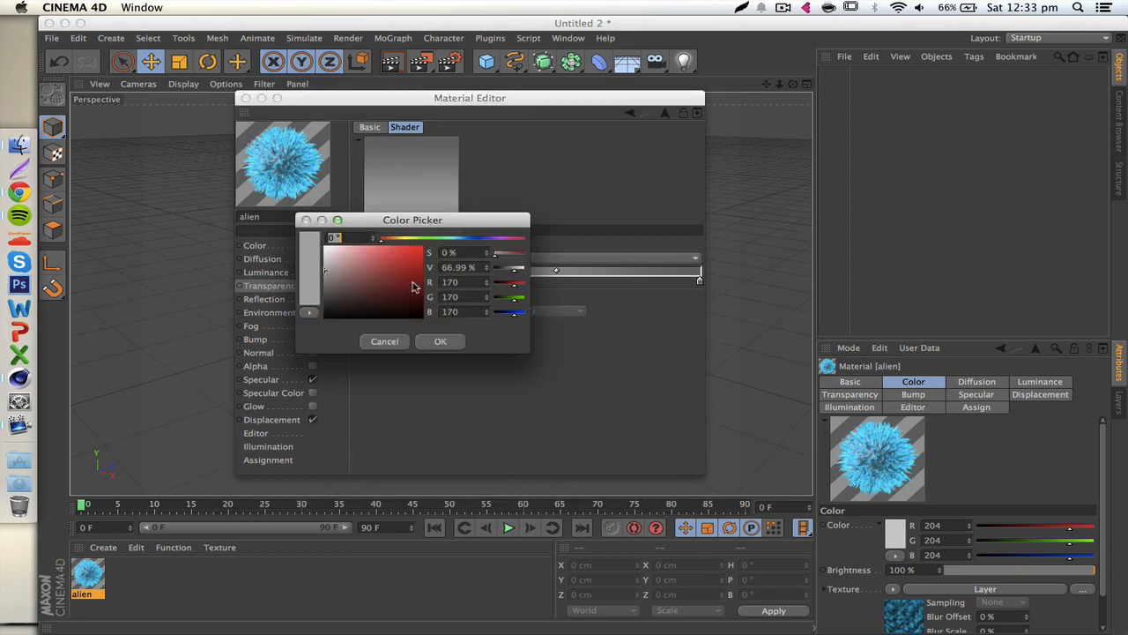
left_click(385, 342)
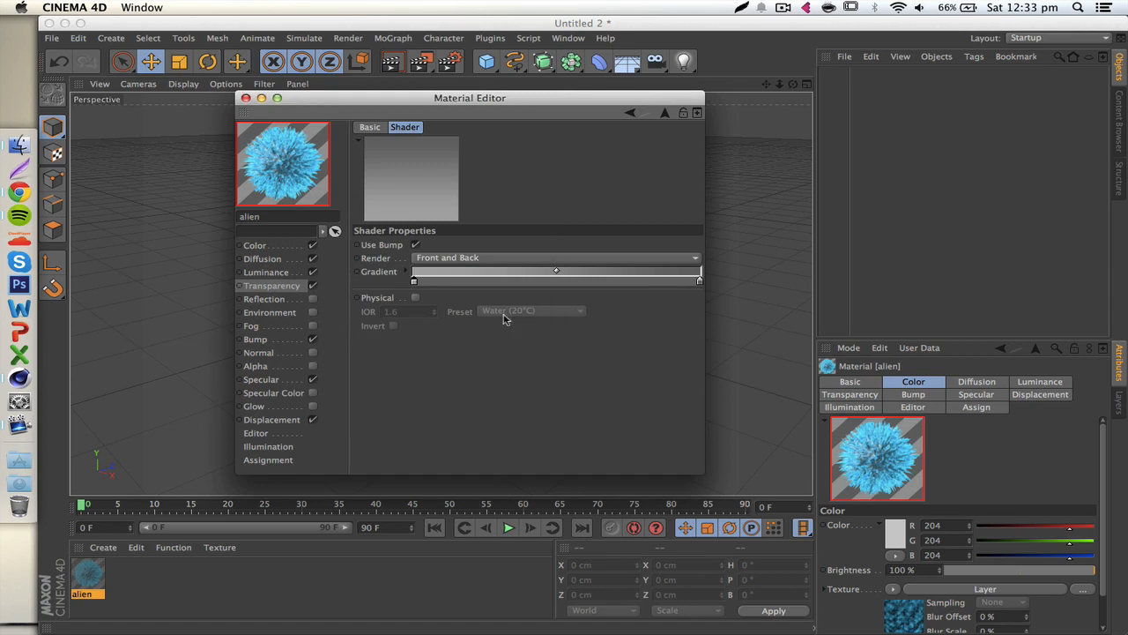
double_click(699, 282)
left_click(668, 340)
left_click(270, 286)
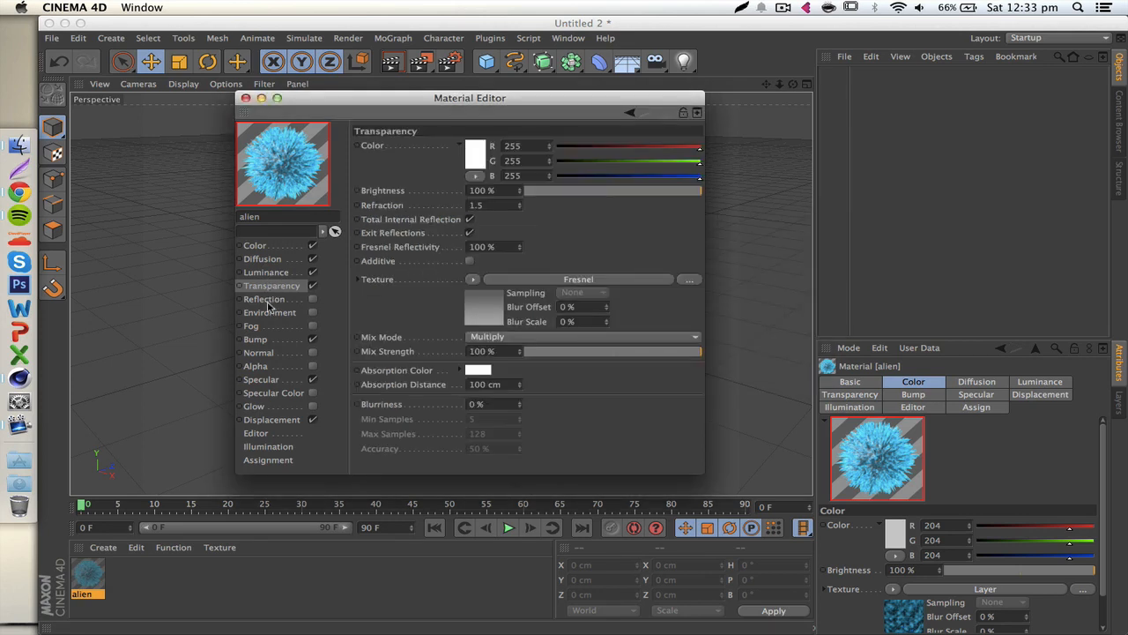
Step: Look through the Reflection, Environment, Fog and Bump channels, and return to the Luminance channel
left_click(275, 299)
left_click(277, 312)
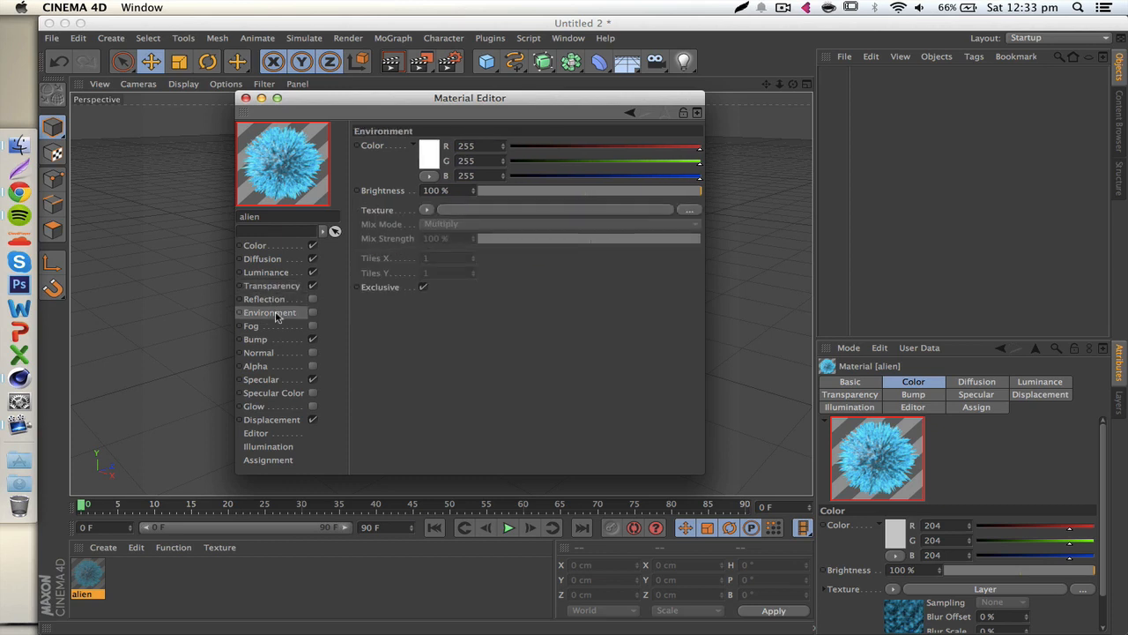
left_click(278, 328)
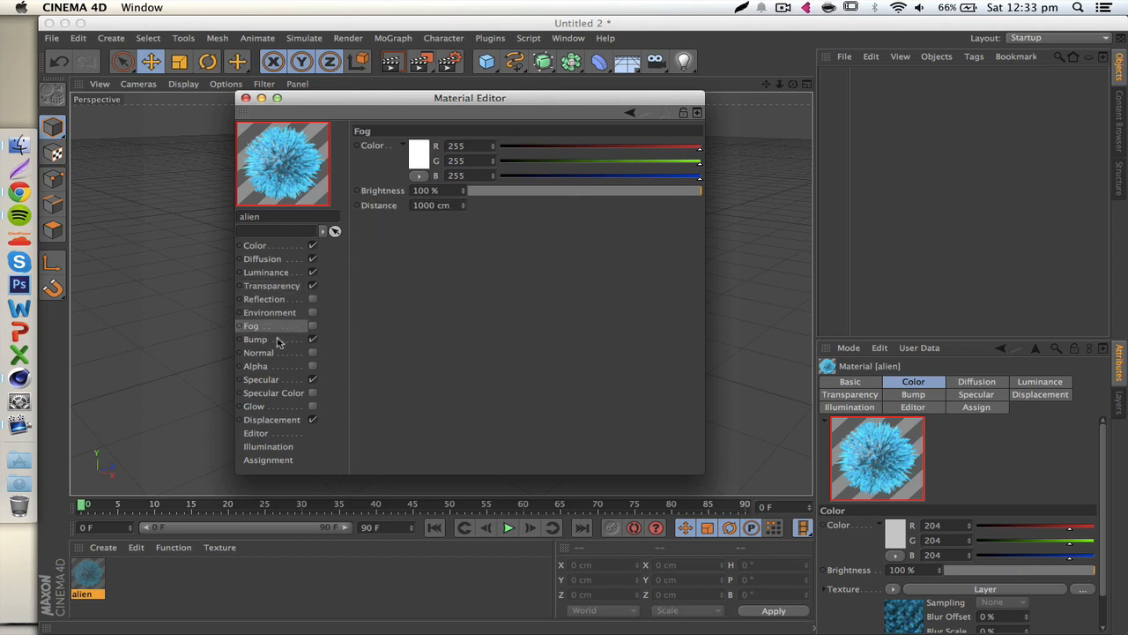
left_click(279, 341)
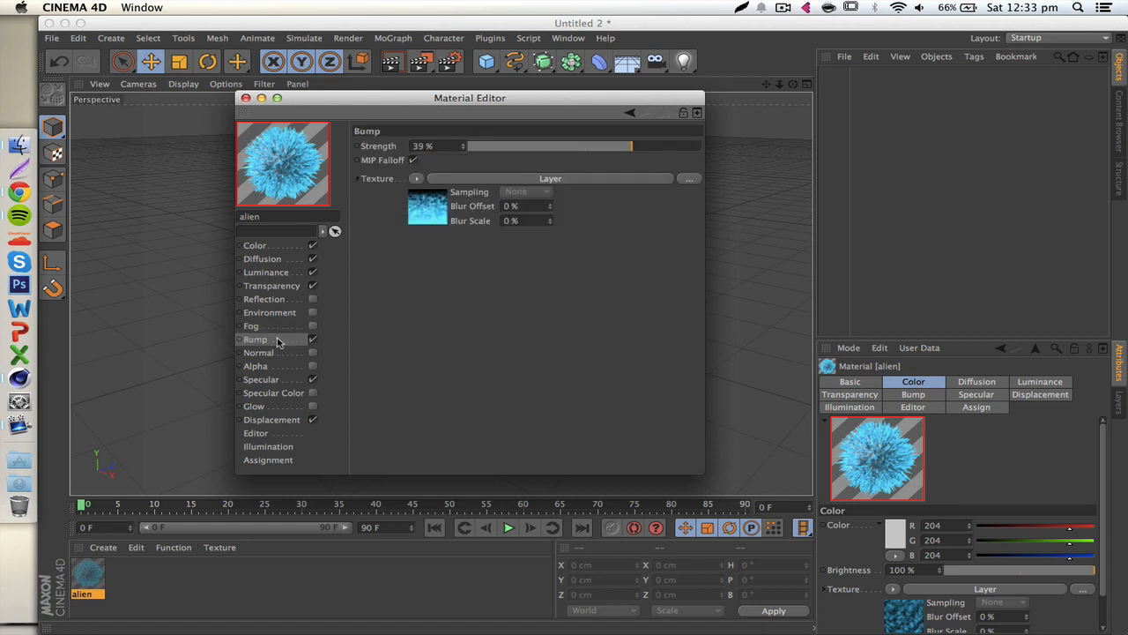
left_click(265, 272)
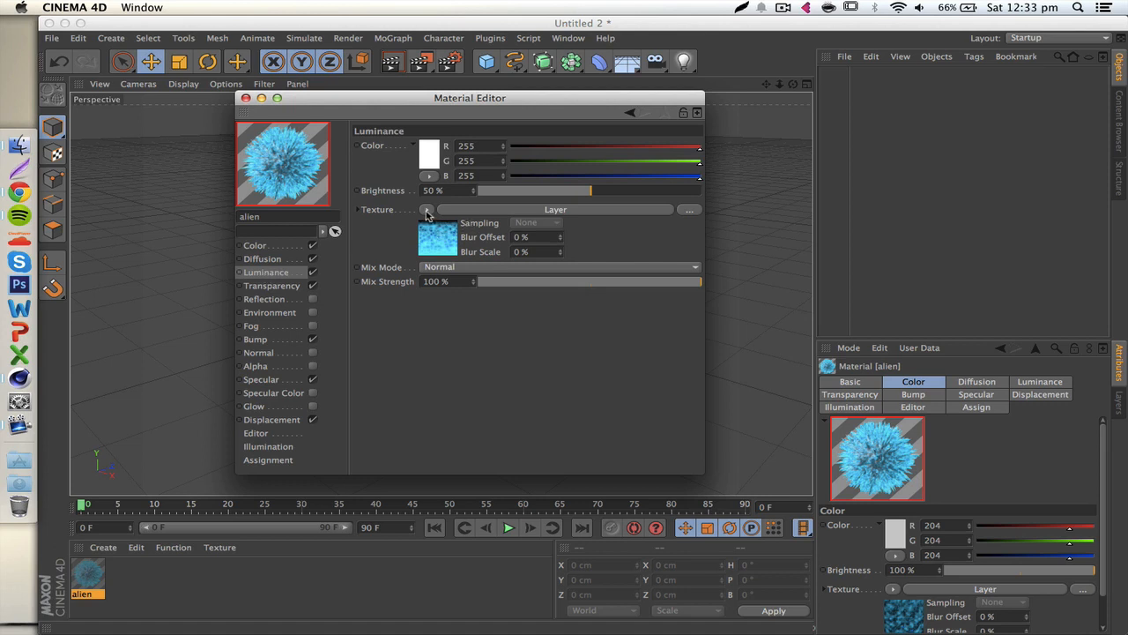
Step: Try to copy the Luminance channel's layer texture and paste it into the Bump channel
left_click(427, 211)
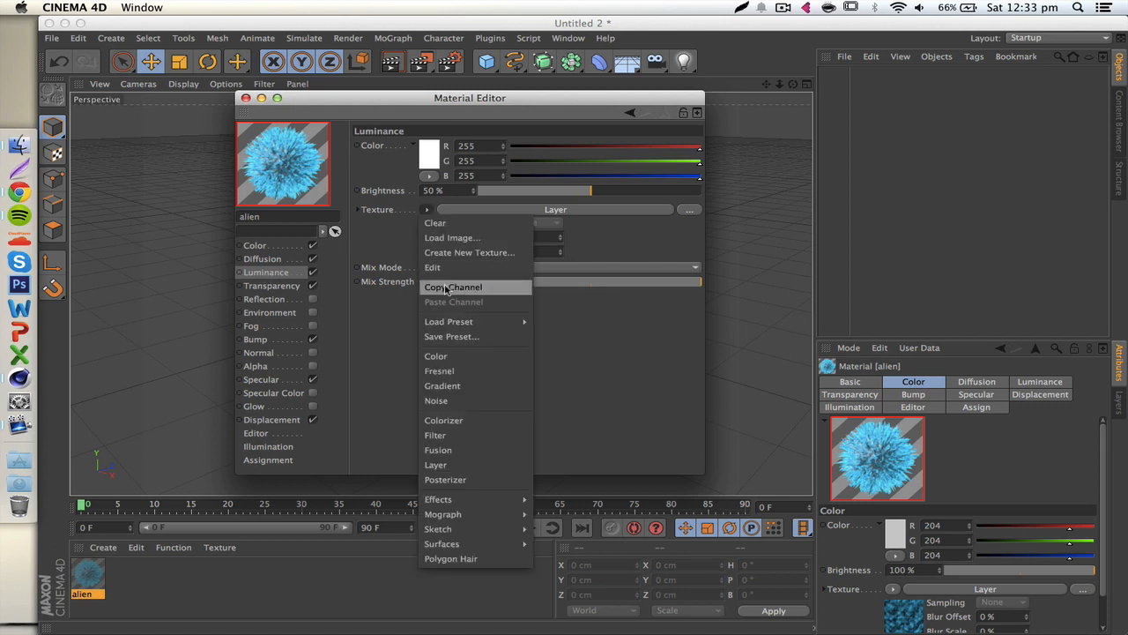
left_click(447, 289)
left_click(282, 340)
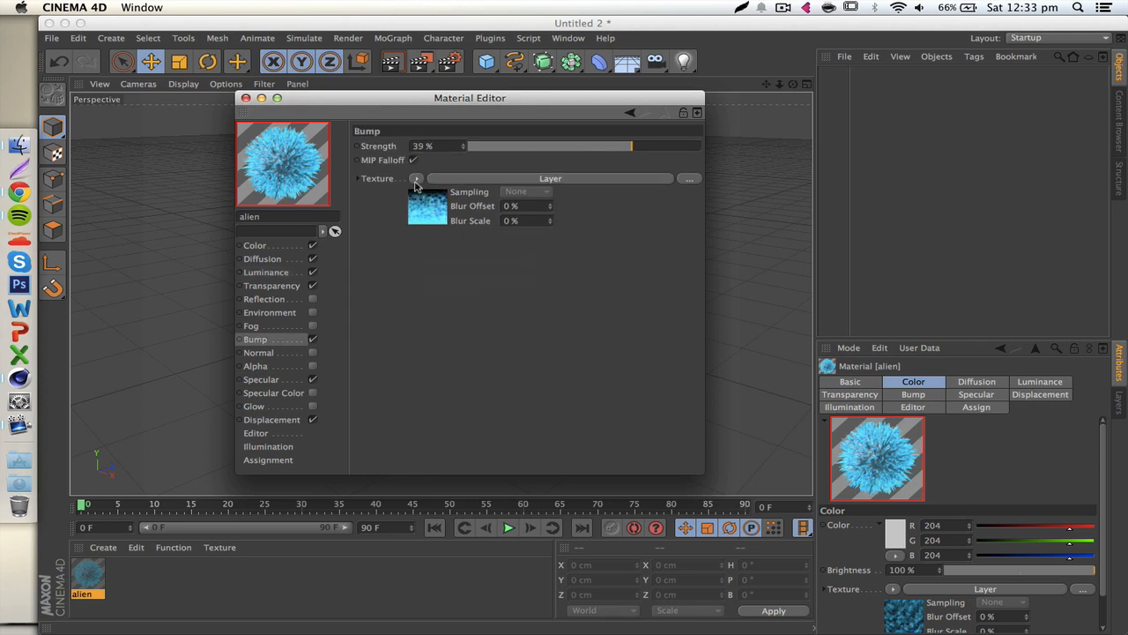
left_click(416, 179)
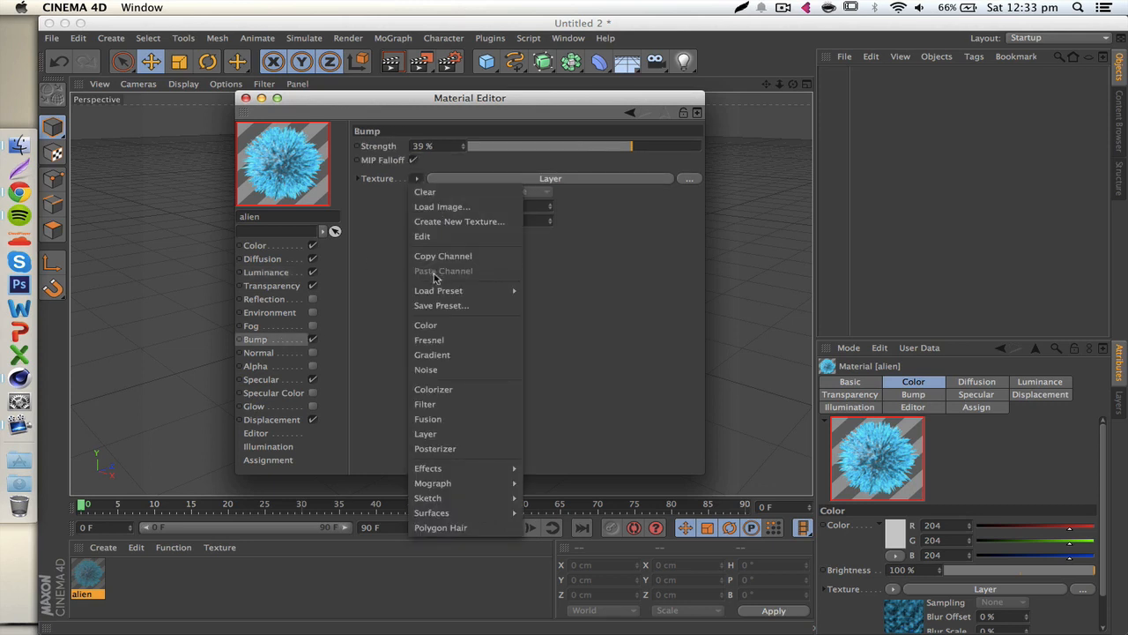
left_click(372, 274)
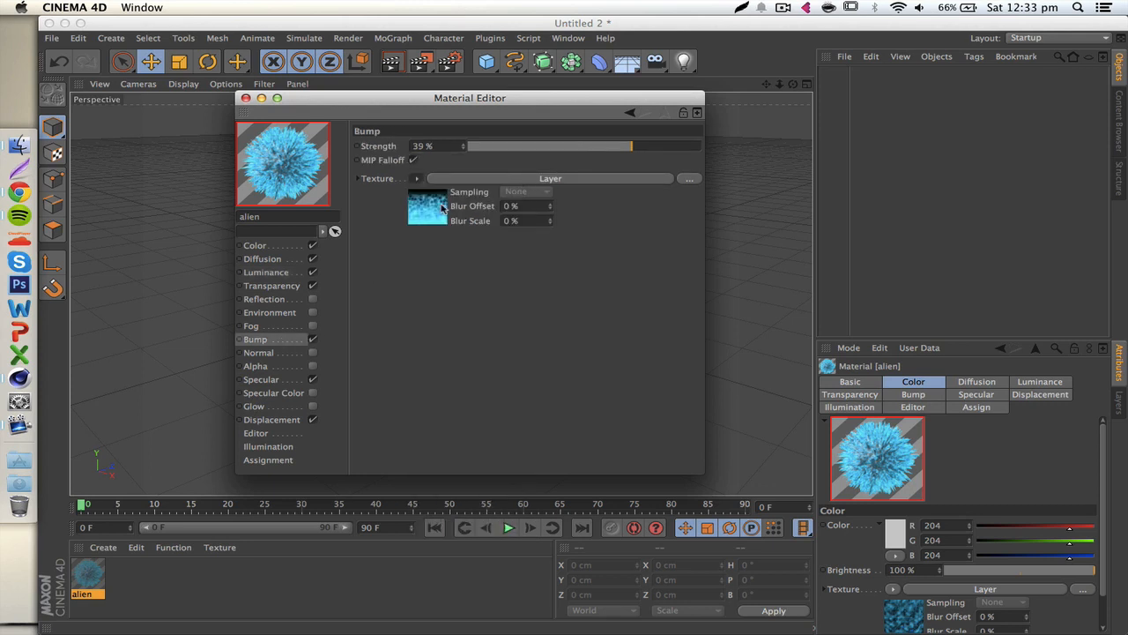
Step: Shift the midpoint between the blue and black knots of the Bump texture's Fresnel gradient toward blue, and return to the channel
left_click(442, 209)
left_click(418, 293)
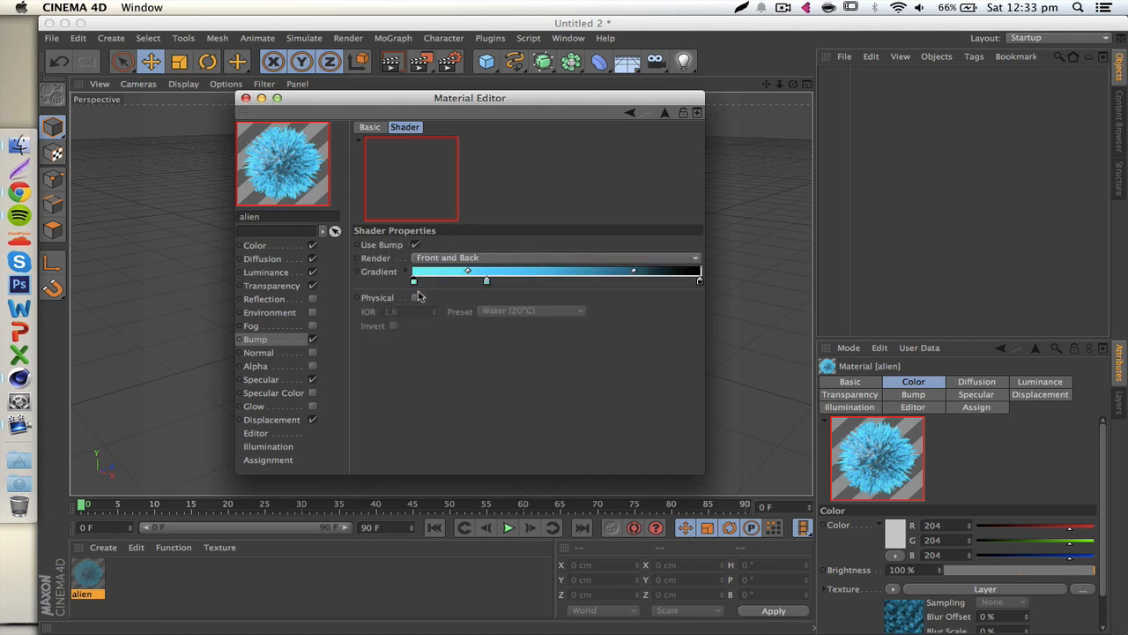
left_click(634, 271)
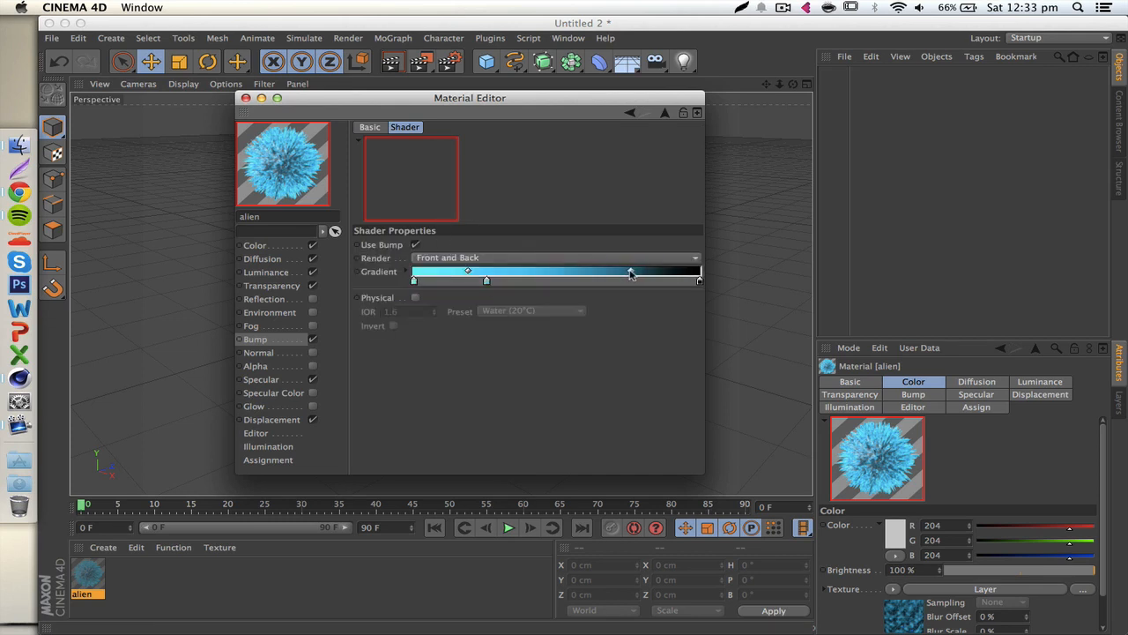
mouse_move(631, 274)
left_mouse_down()
mouse_move(607, 277)
mouse_move(615, 274)
left_mouse_up()
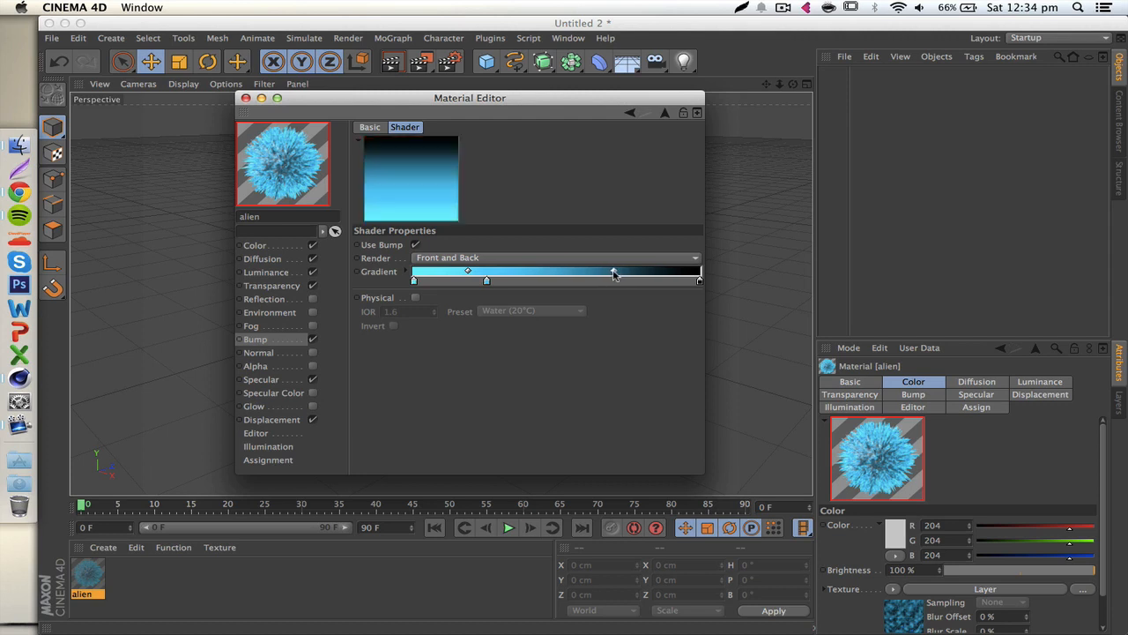
left_click(273, 339)
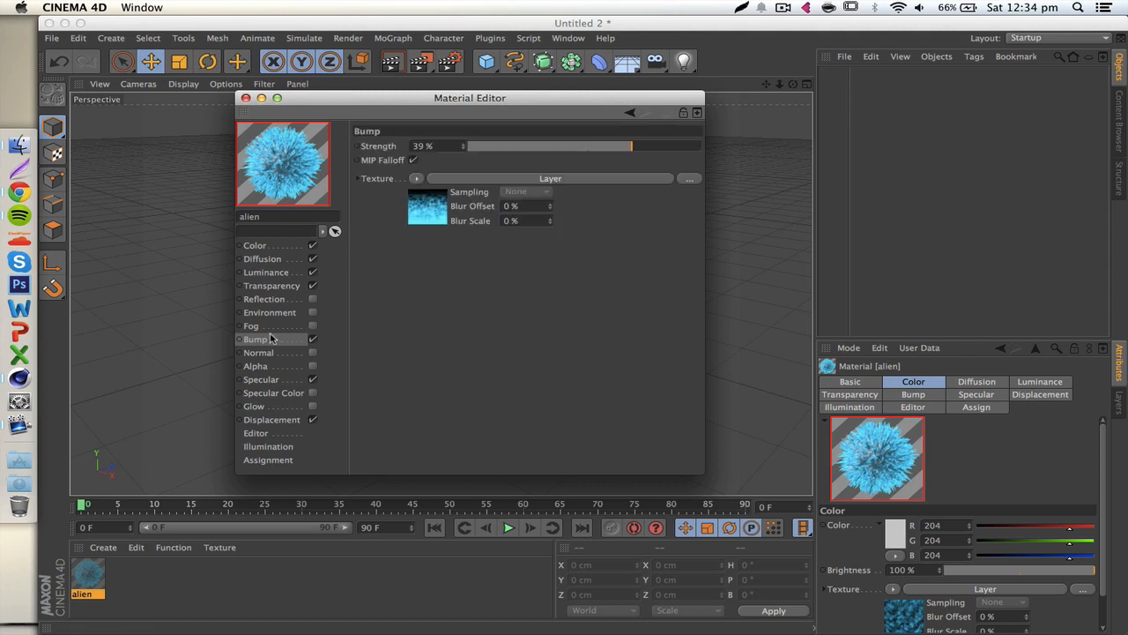
Step: Set the Bump channel's strength to 59 %
left_click(266, 273)
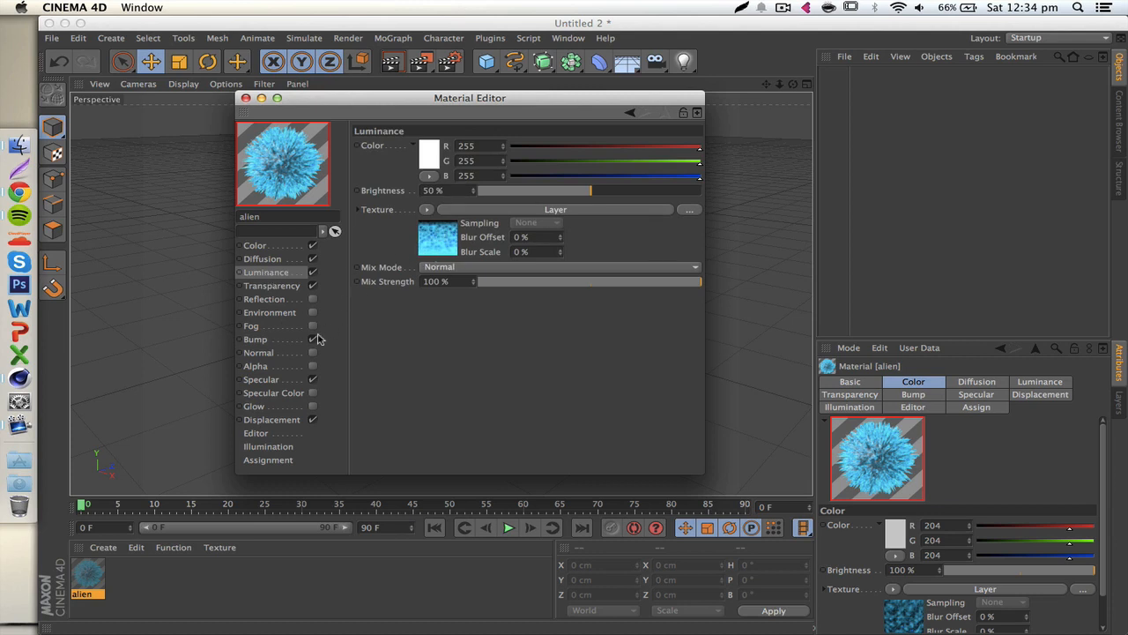
left_click(256, 339)
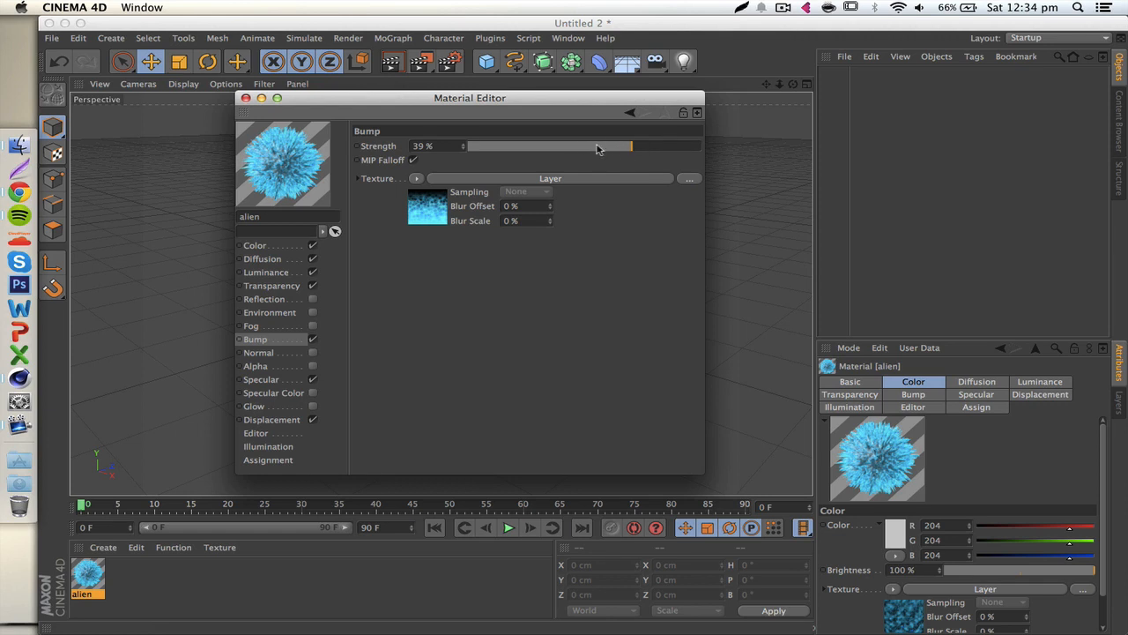
left_click(496, 151)
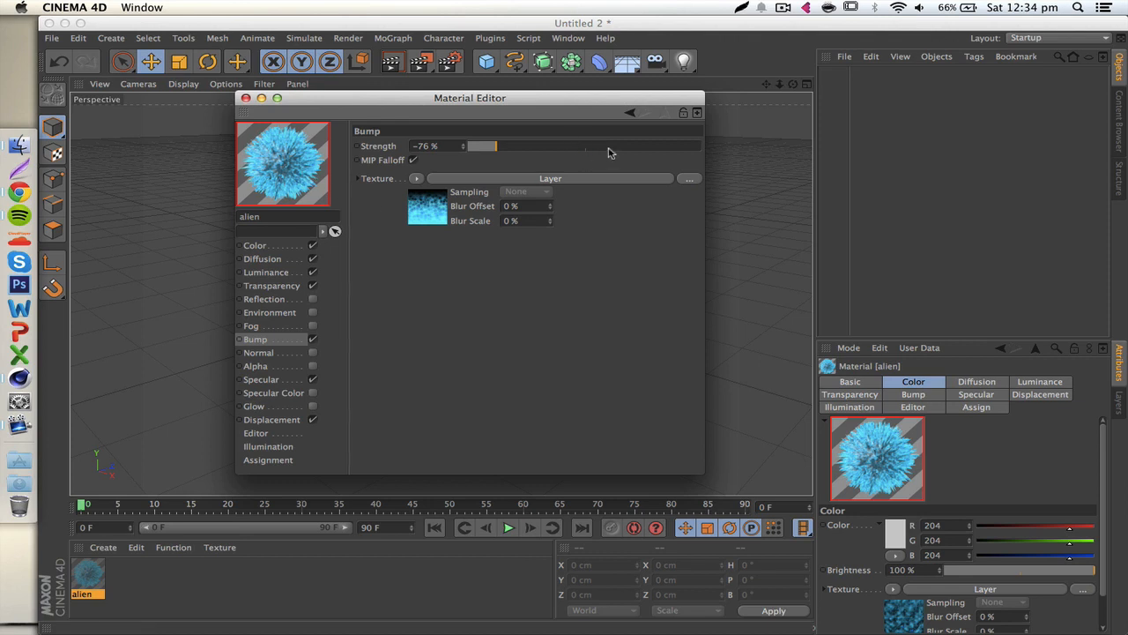
left_click(654, 147)
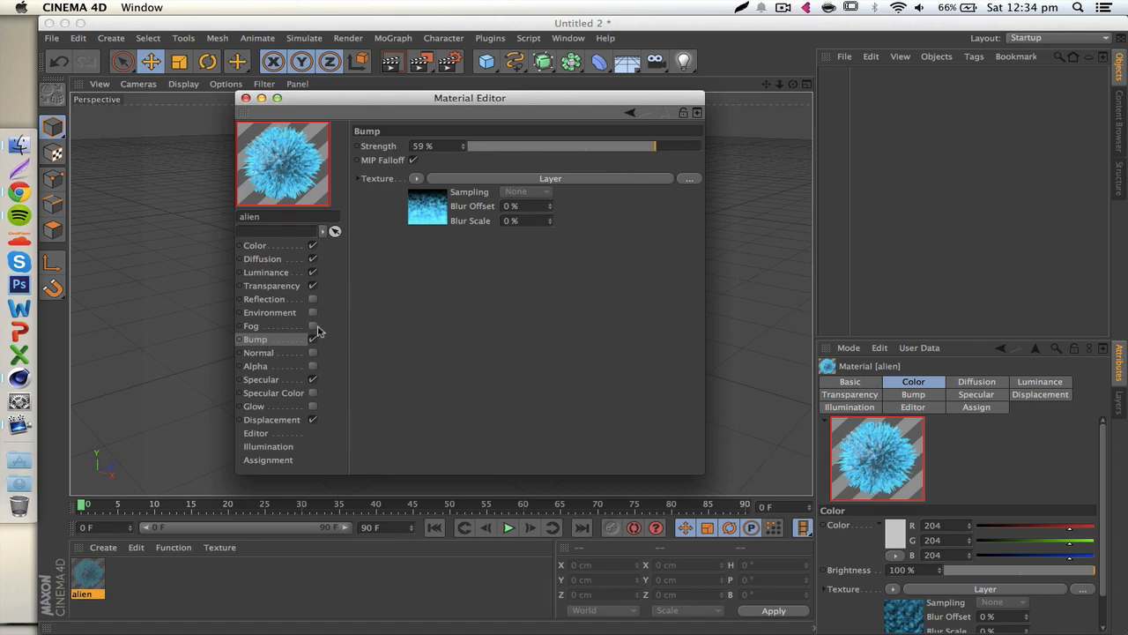
Step: Review the Specular channel's settings and the shader types available for the Displacement texture
left_click(261, 379)
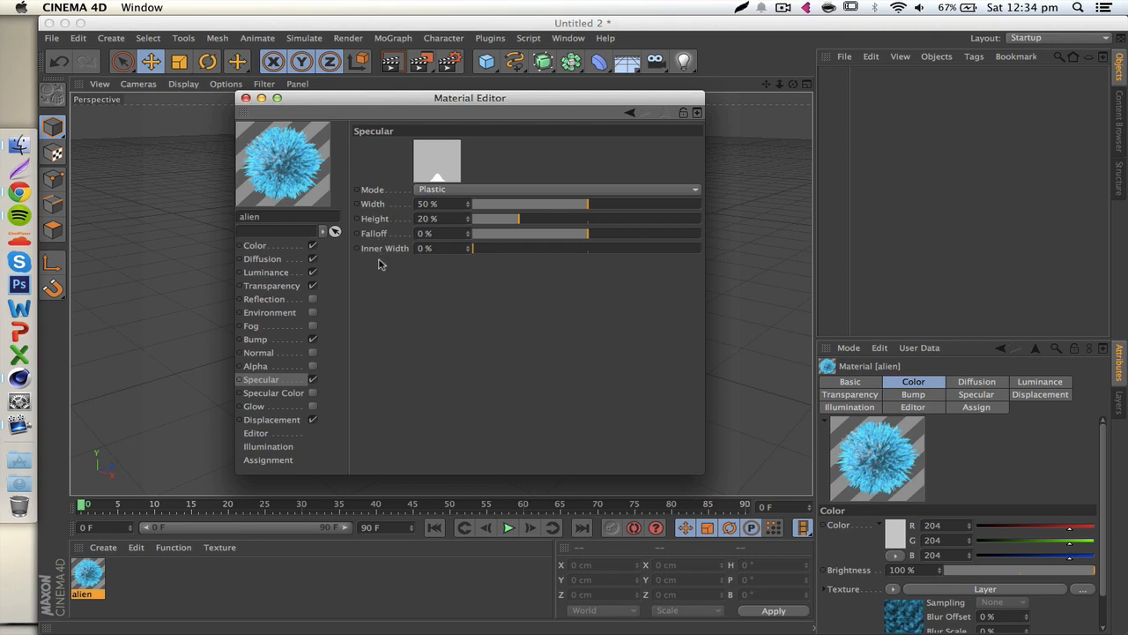
left_click(269, 420)
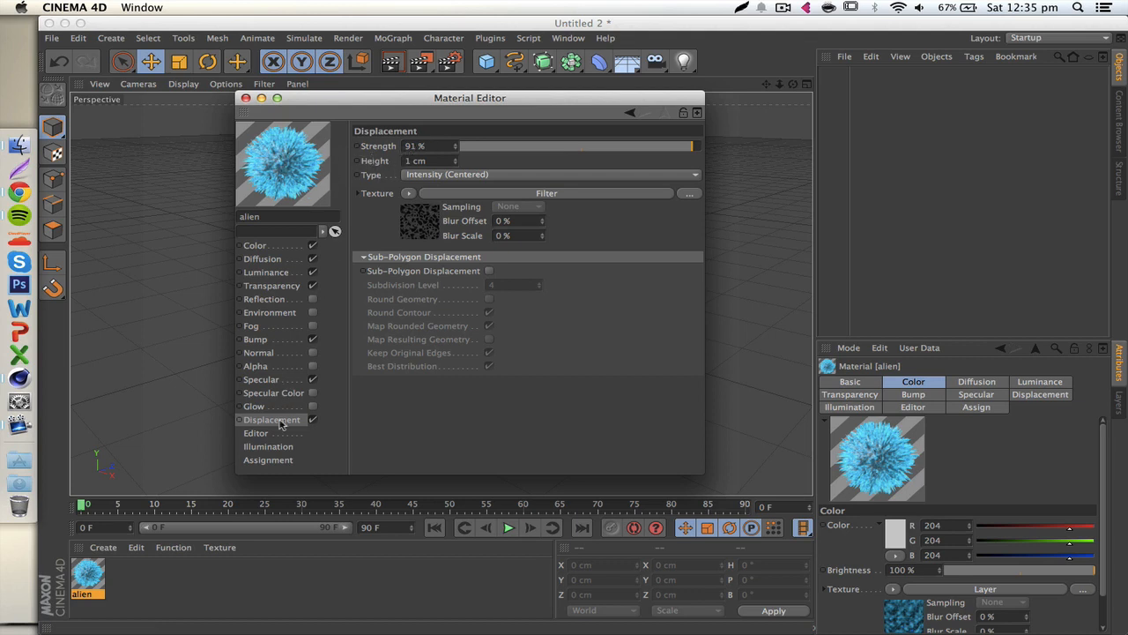
left_click(408, 194)
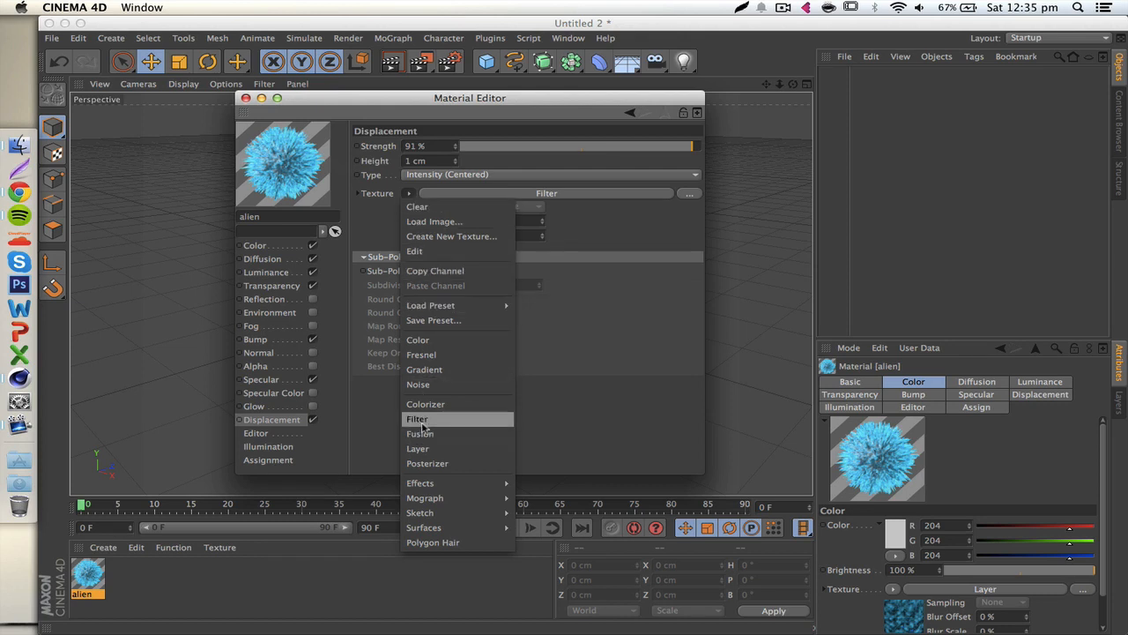
left_click(368, 384)
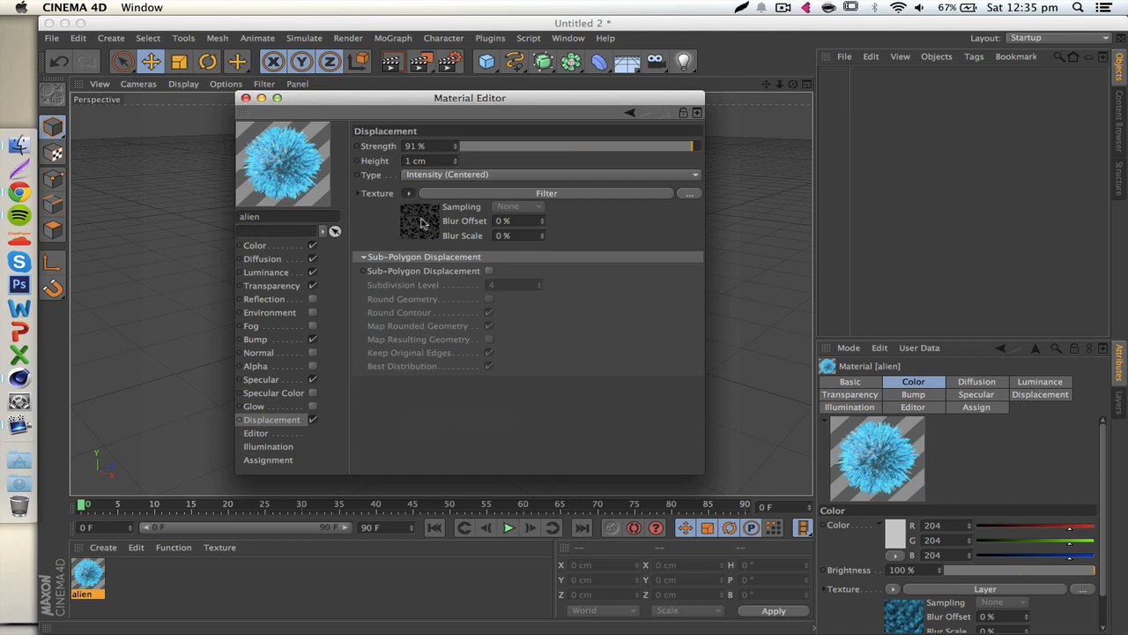
Step: Examine the Displacement texture's Filter shader and the full settings of its nested Noise shader, and return to the channel
left_click(421, 223)
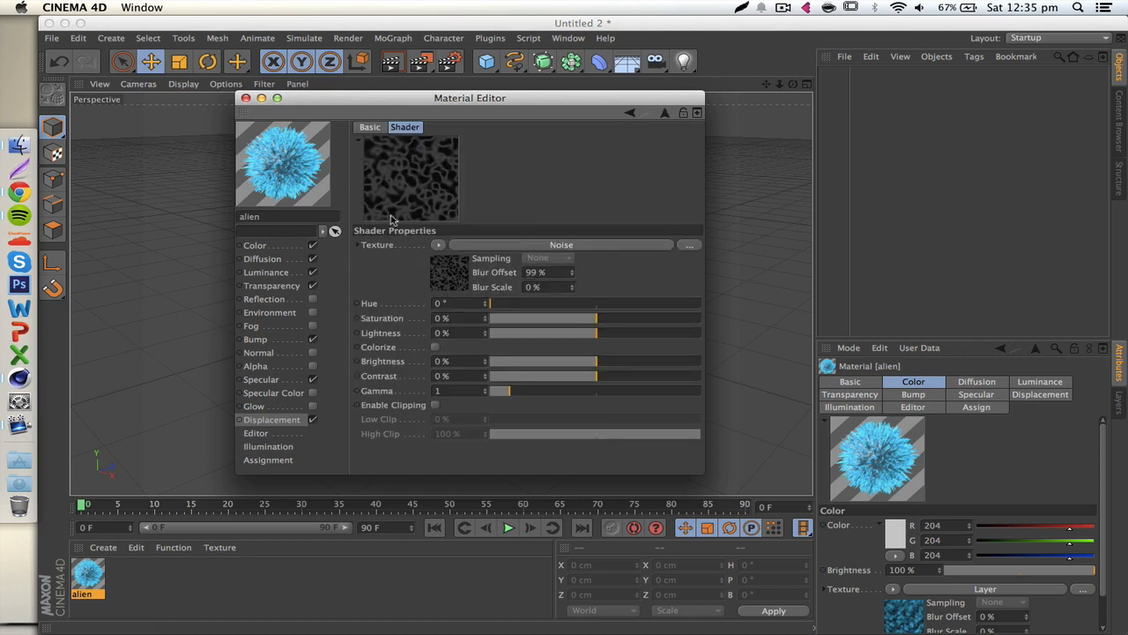
left_click(438, 245)
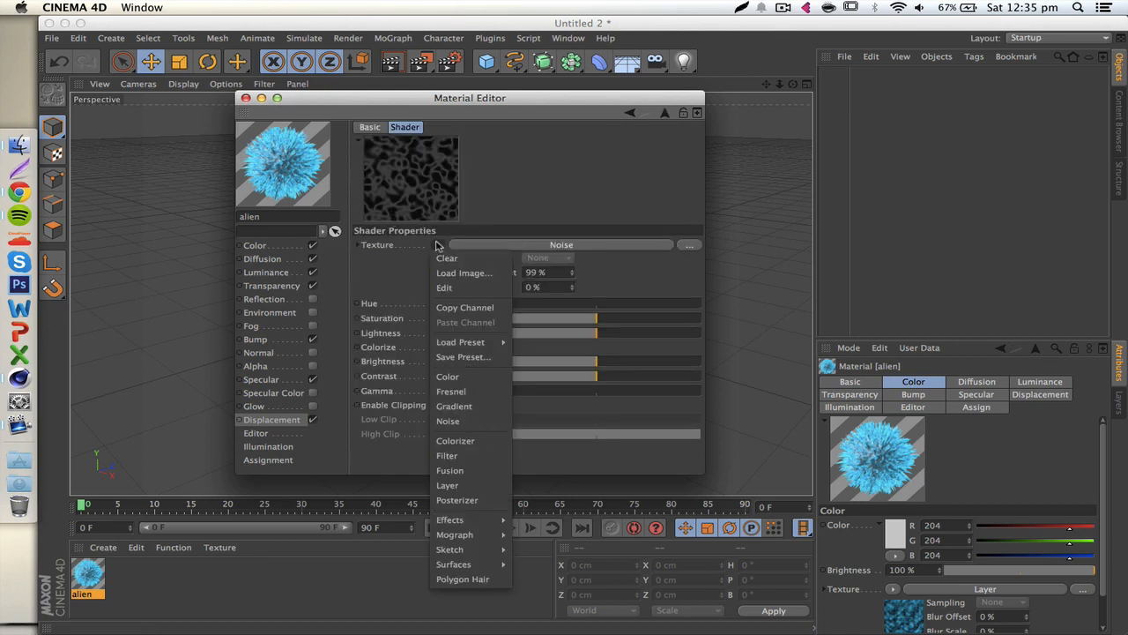
left_click(390, 283)
left_click(450, 278)
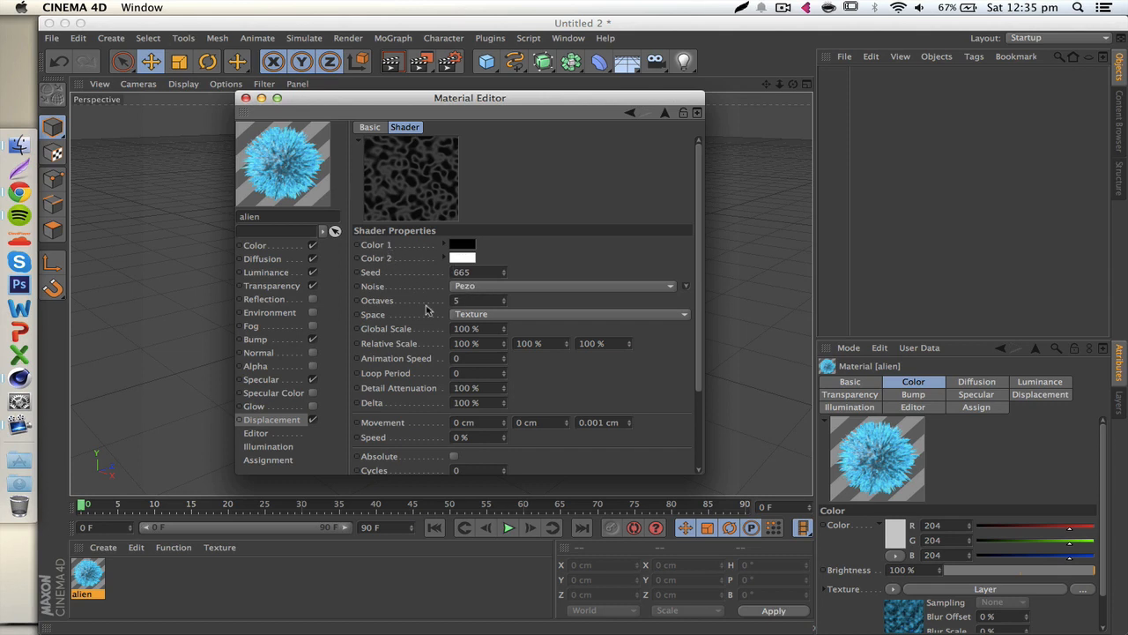
scroll(427, 308, "down", 3)
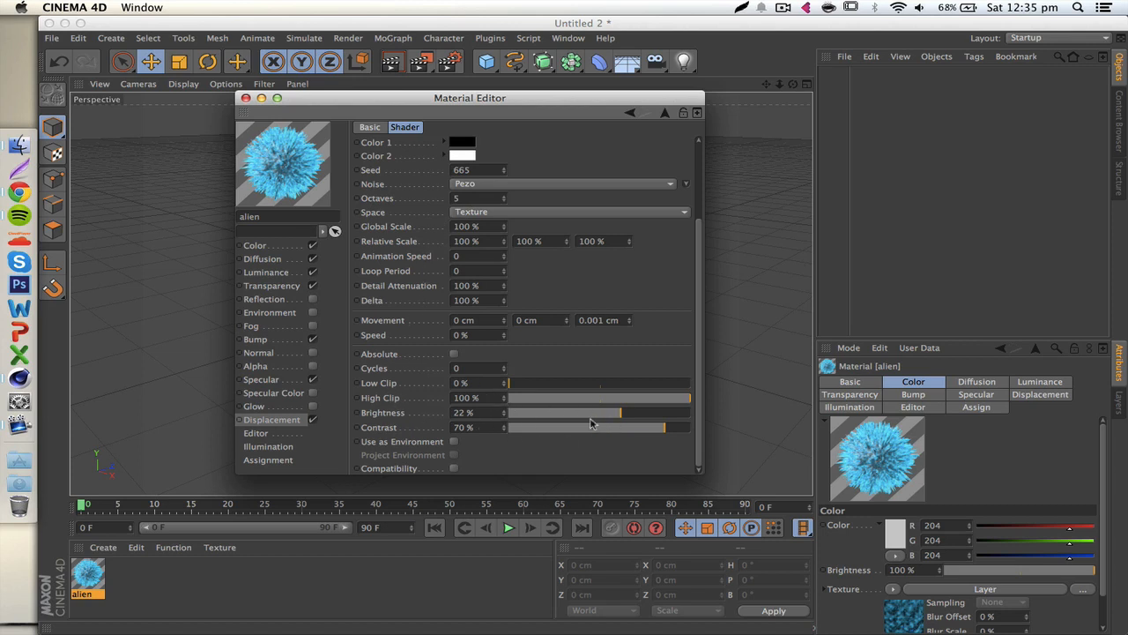
scroll(384, 335, "up", 3)
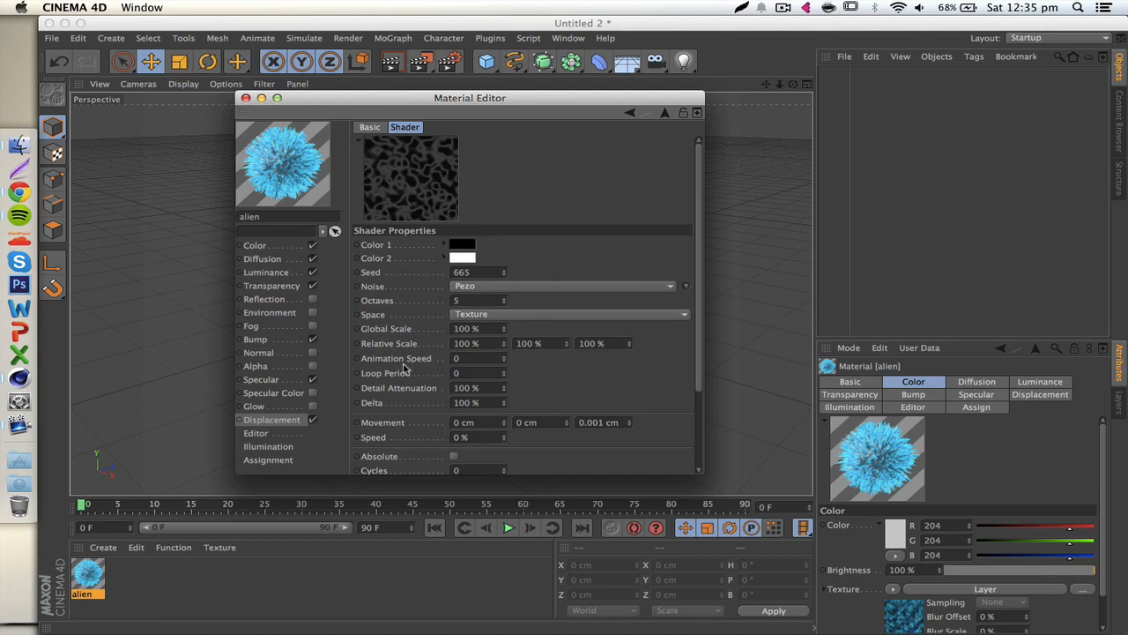
scroll(404, 368, "down", 3)
left_click(284, 422)
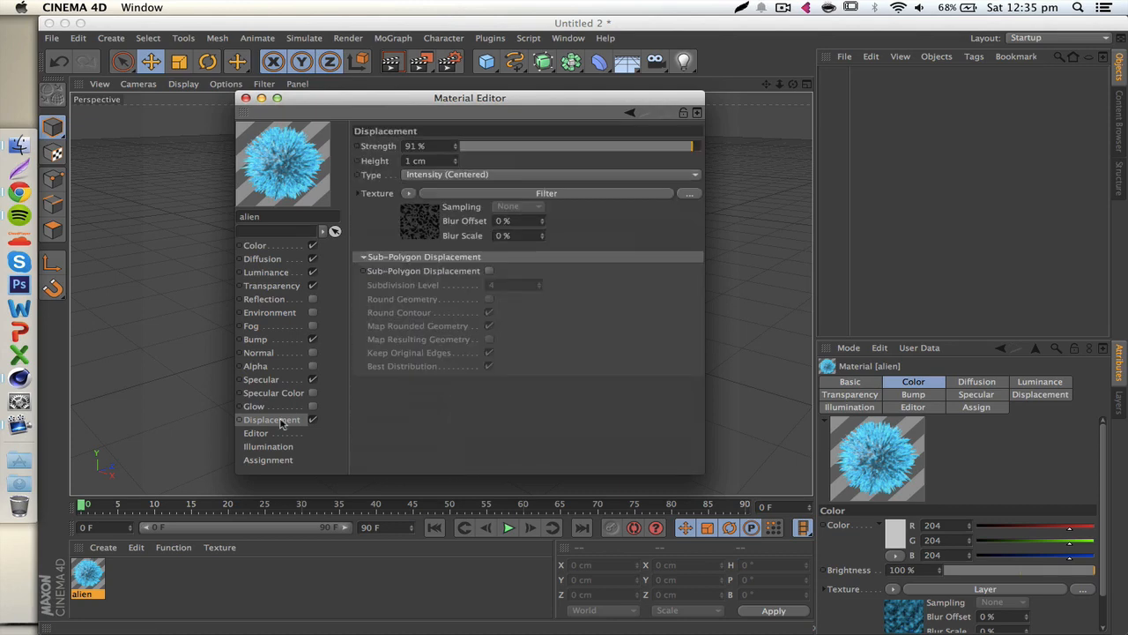
Step: Recheck the nested Noise shader's parameters and the Filter's adjustments, and go back to the Displacement channel
left_click(420, 219)
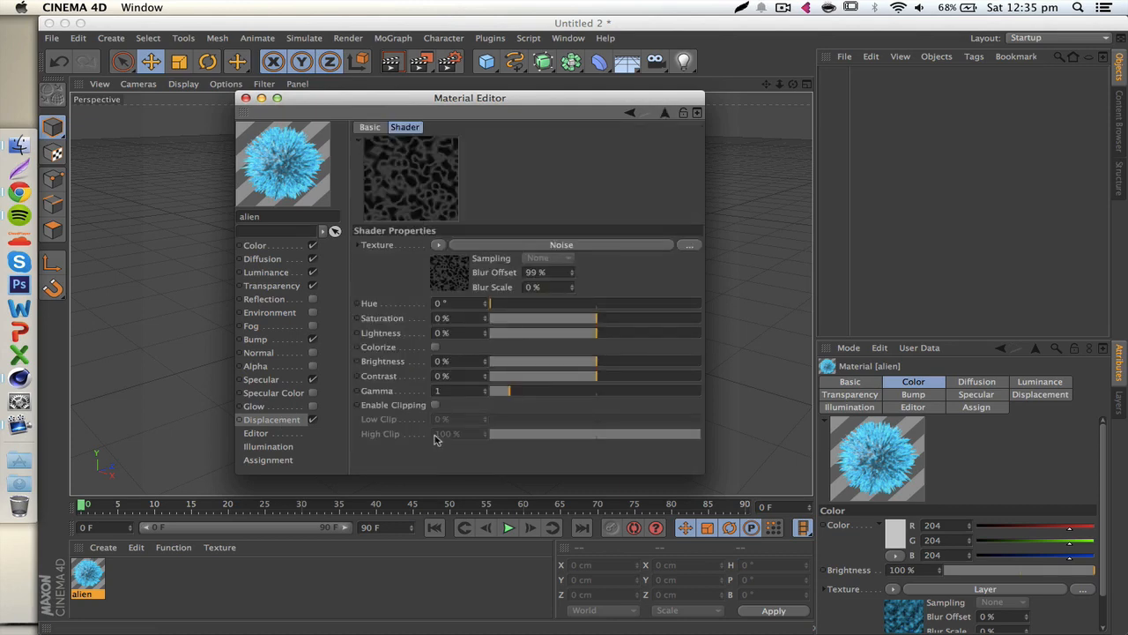
left_click(443, 263)
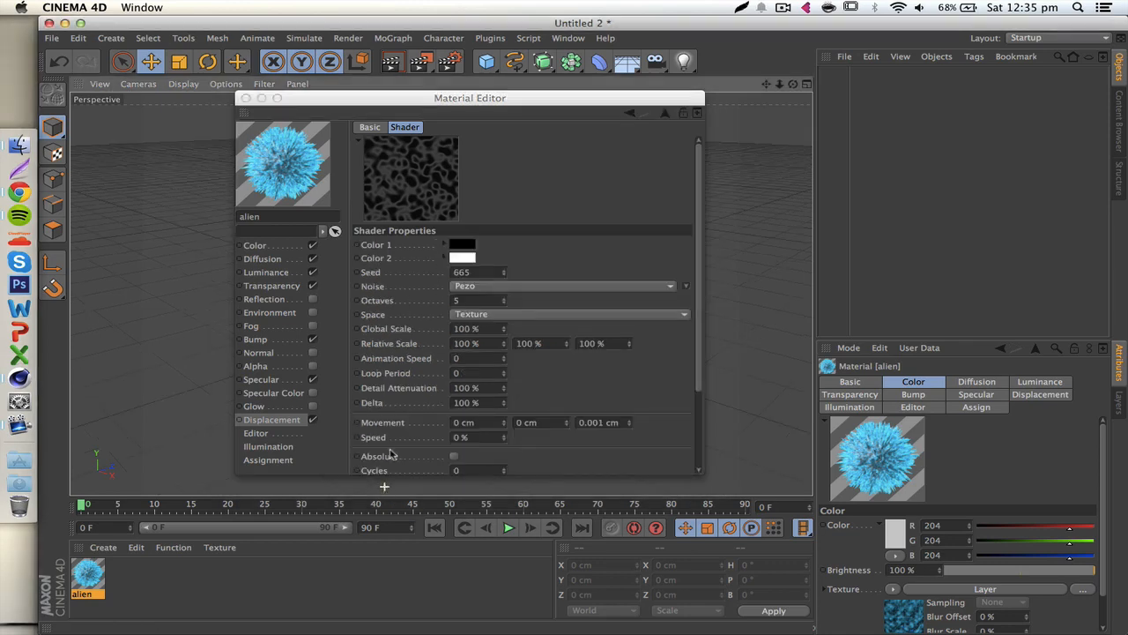
scroll(399, 399, "down", 3)
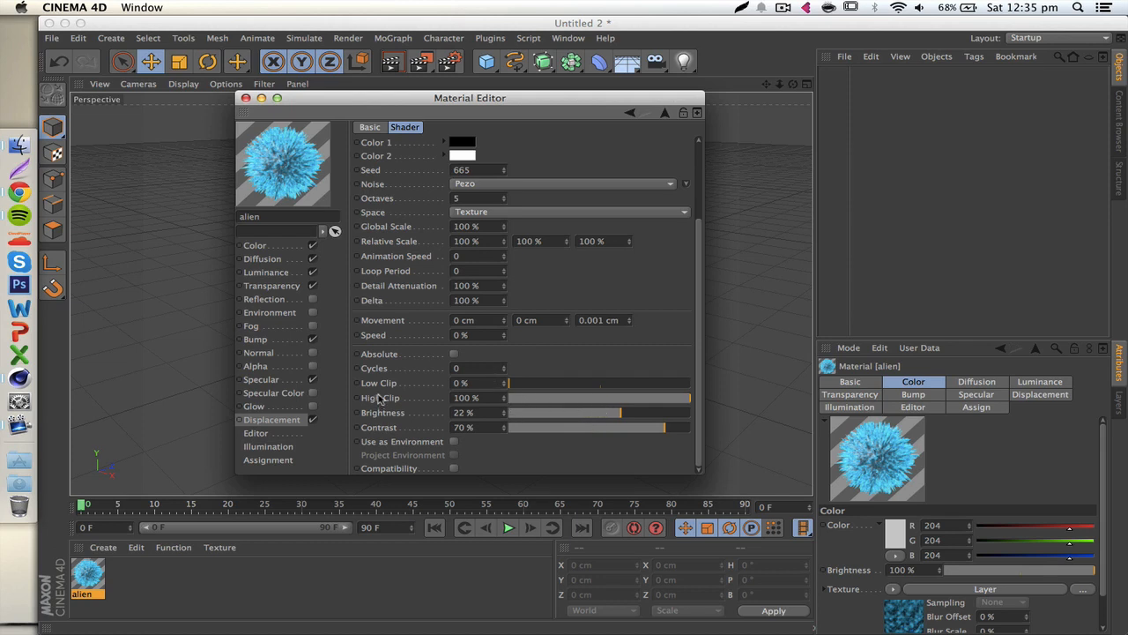
scroll(374, 333, "up", 3)
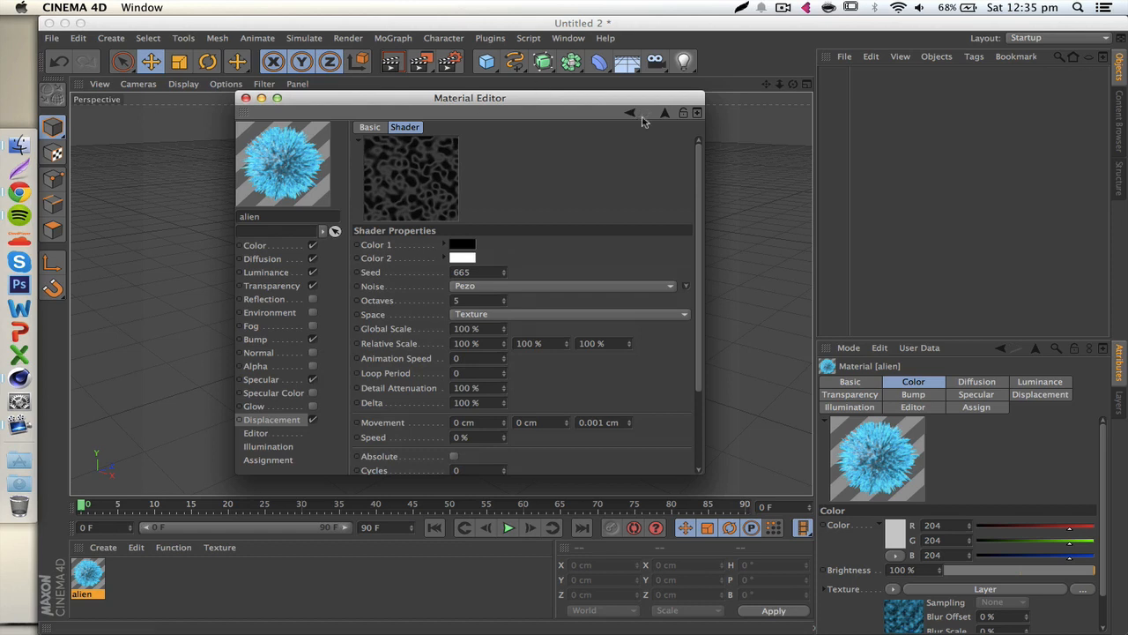
left_click(630, 113)
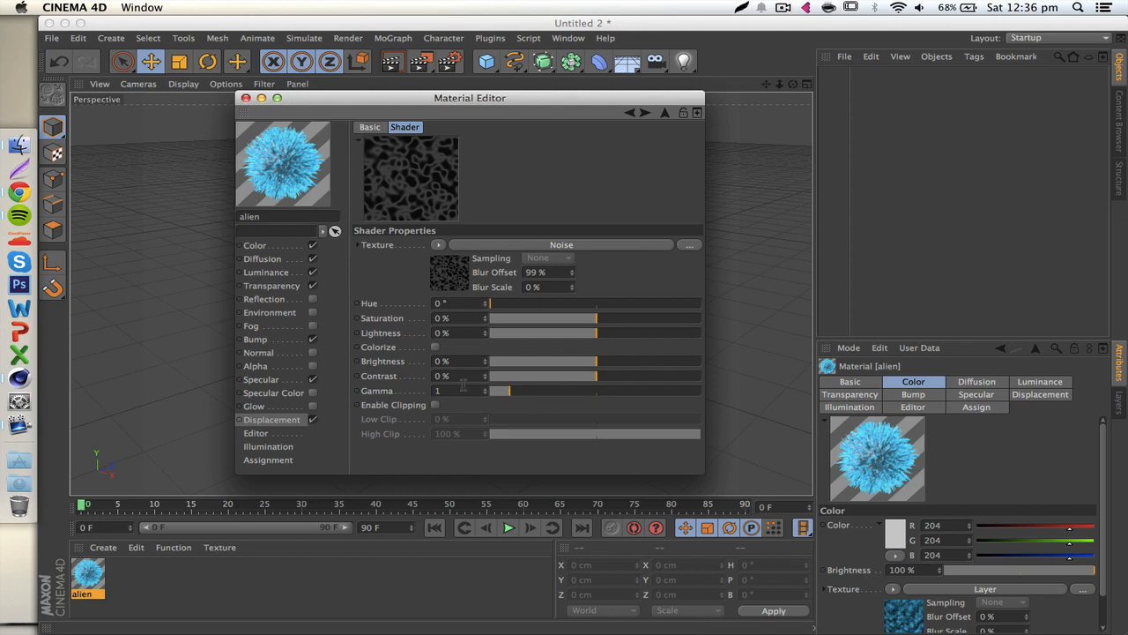
left_click(272, 420)
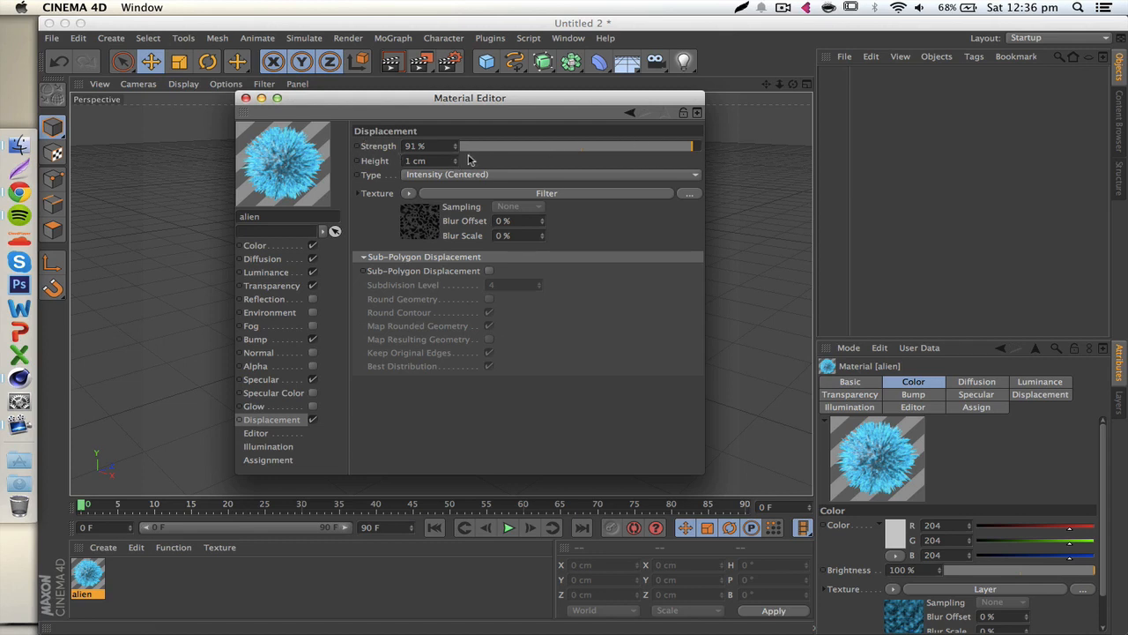
Step: Set the Displacement height to 10 cm and strength to 38 %, then close the Material Editor and deselect the alien material
left_click(454, 159)
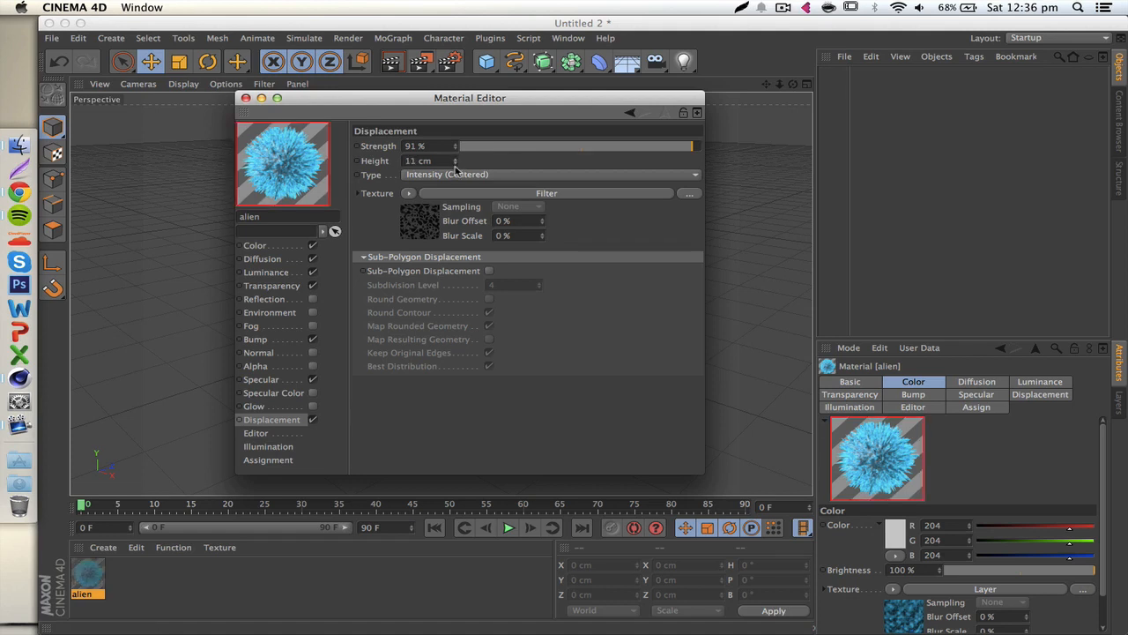
left_click(629, 147)
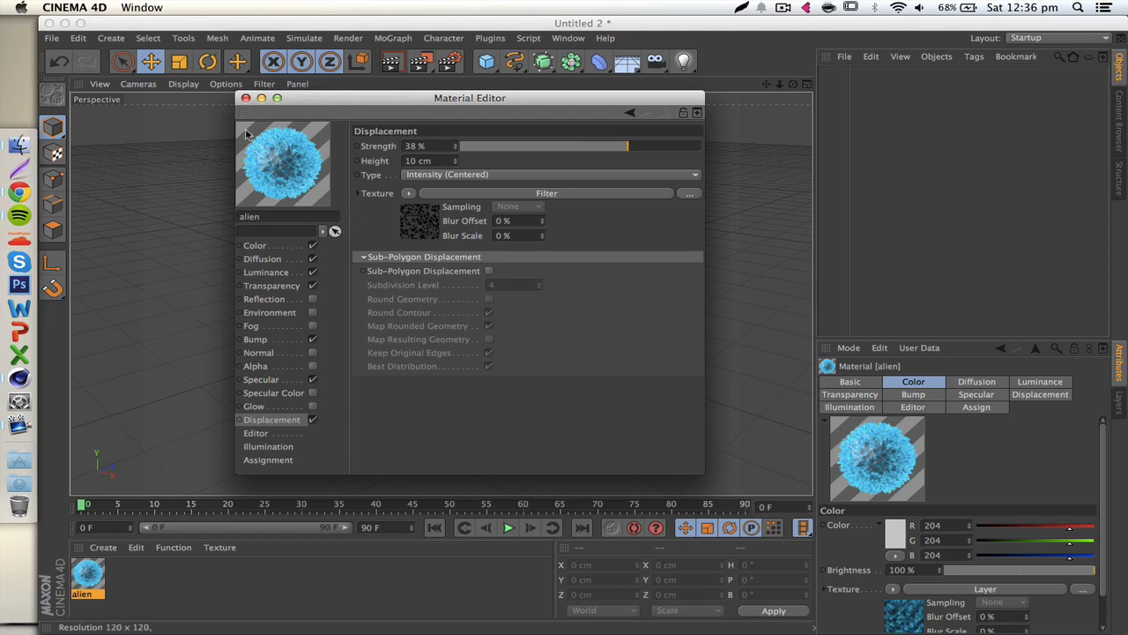
left_click(246, 98)
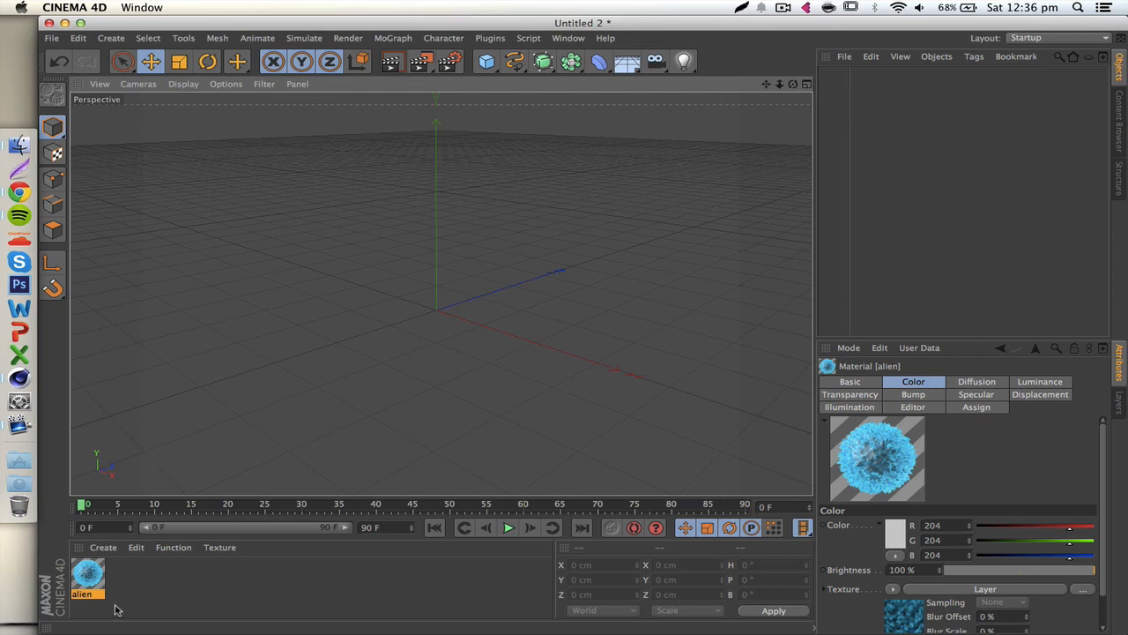
left_click(199, 590)
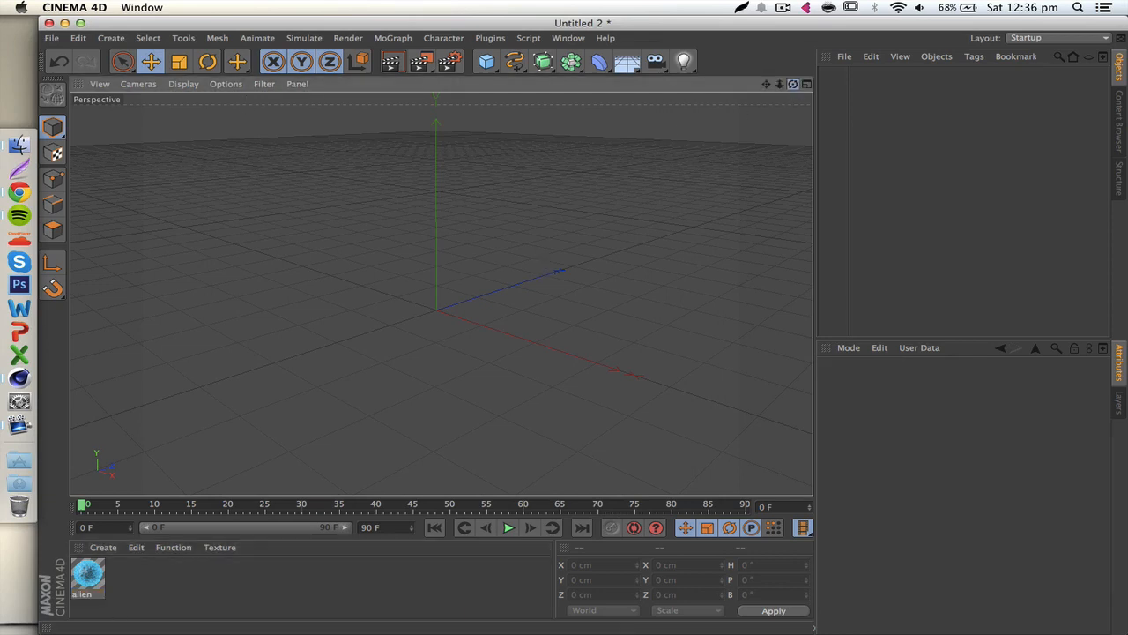
Step: Orbit and pan the perspective view to face the grid frontally with the origin lower, and switch to the four-view layout
left_click_drag(793, 84, 882, 53)
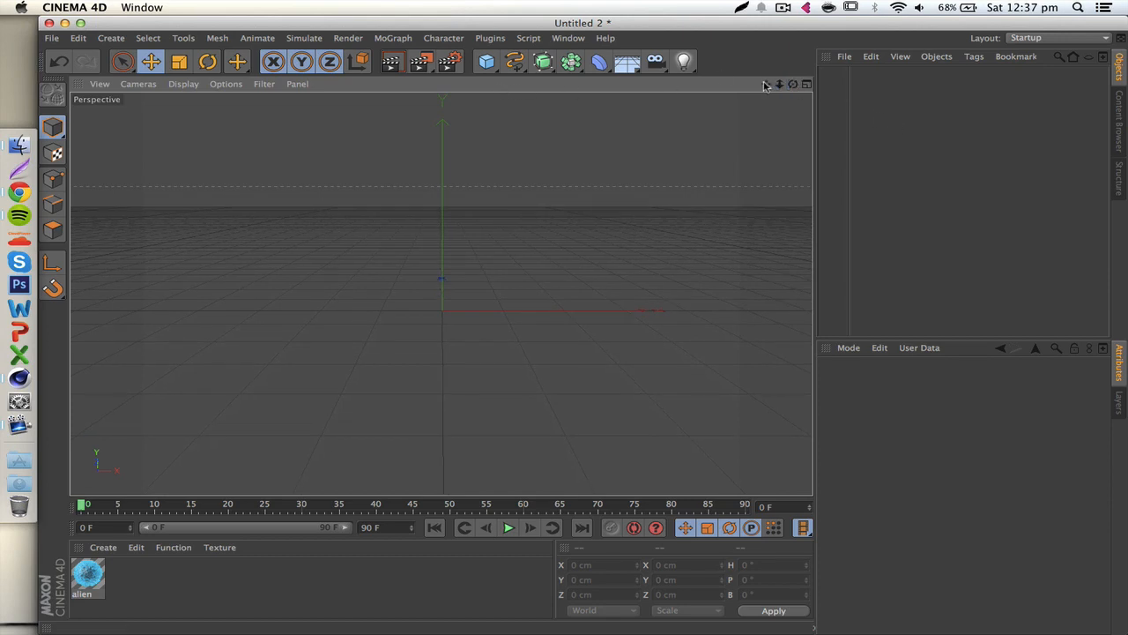
left_click_drag(766, 84, 774, 256)
left_click_drag(442, 294, 410, 118)
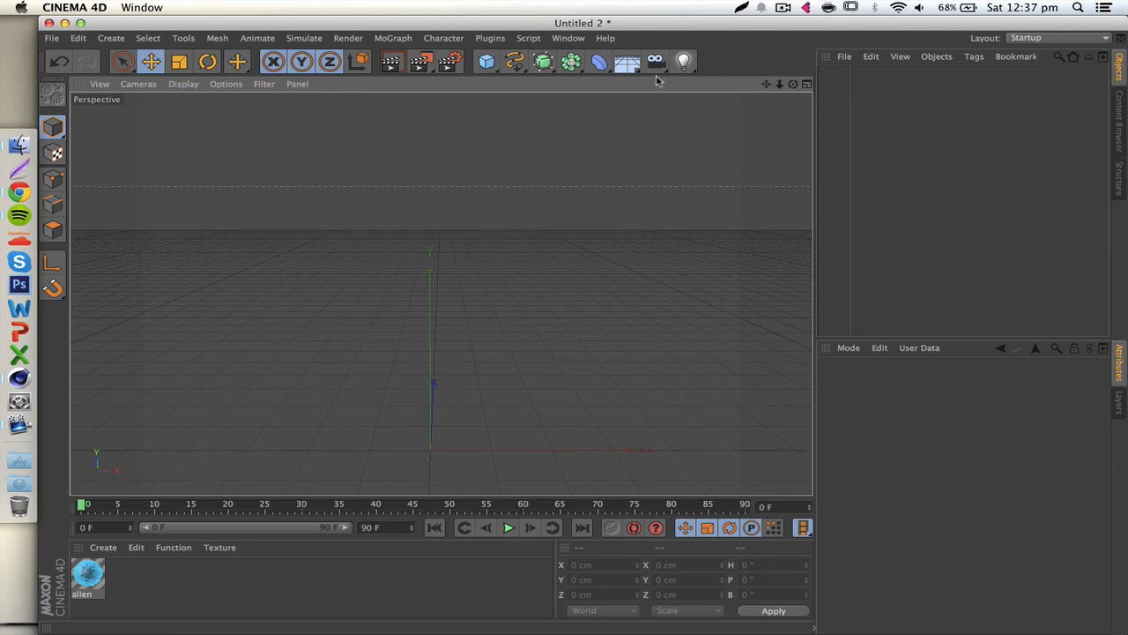
left_click(807, 85)
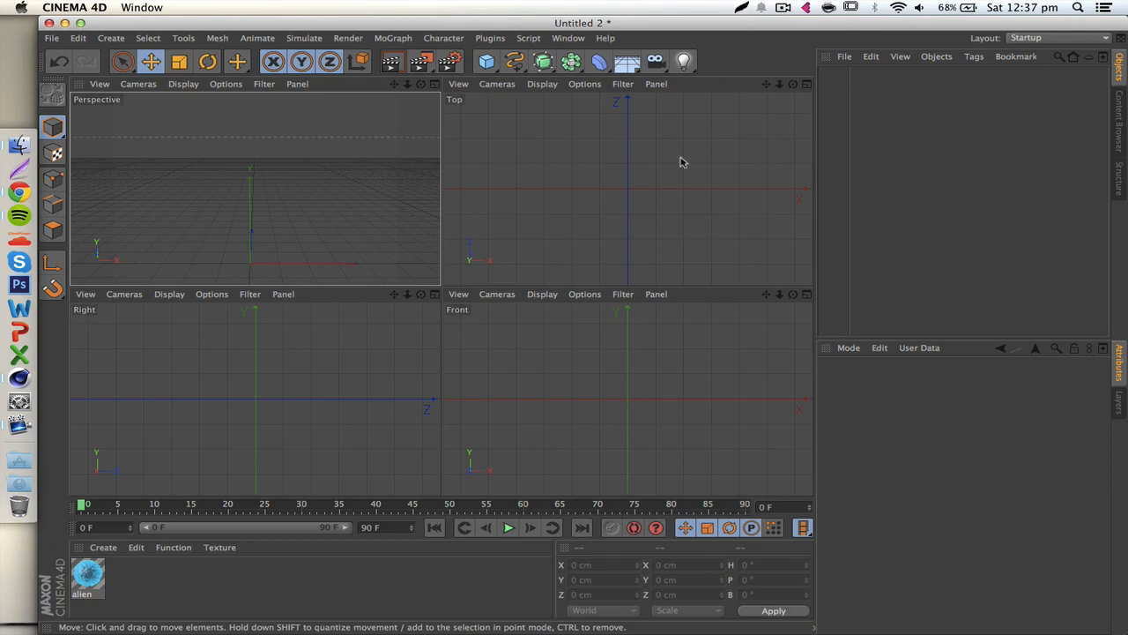
Step: Add a plane, enlarge it to about 598 by 1143 cm and place it at about X -620 cm, Y 644 cm
left_click_drag(780, 84, 628, 189)
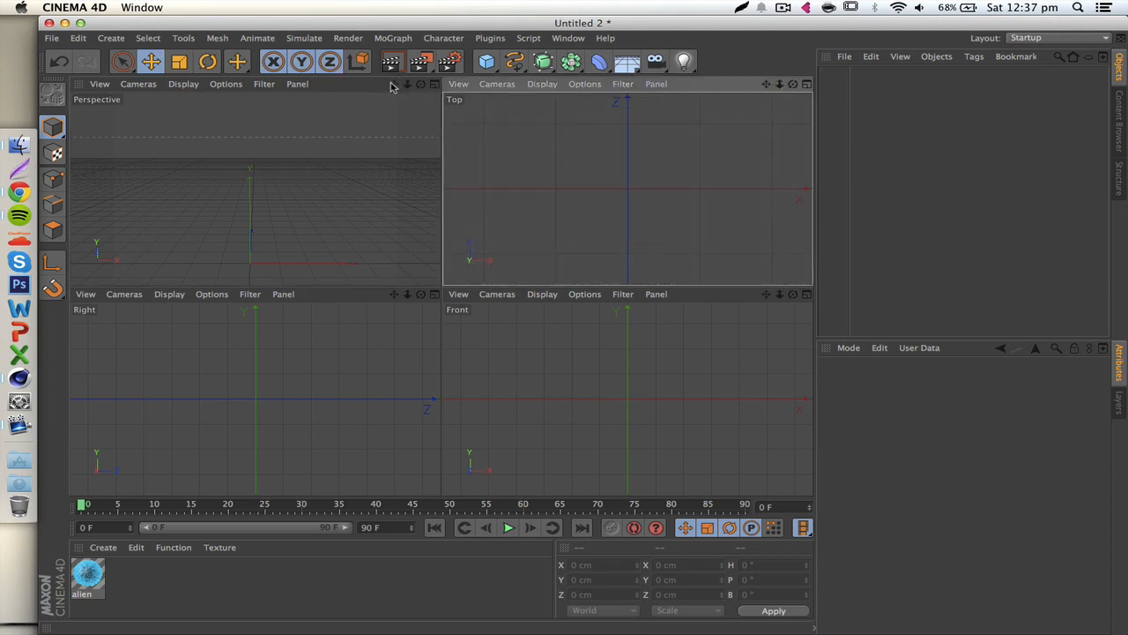
left_click_drag(394, 83, 255, 189)
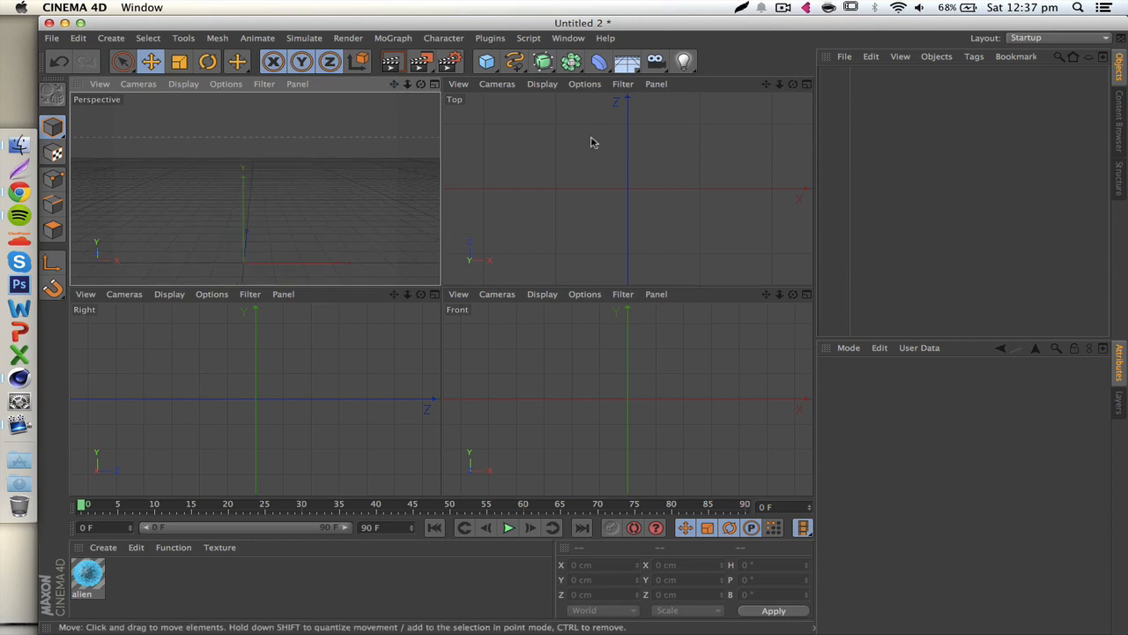
left_click(486, 61)
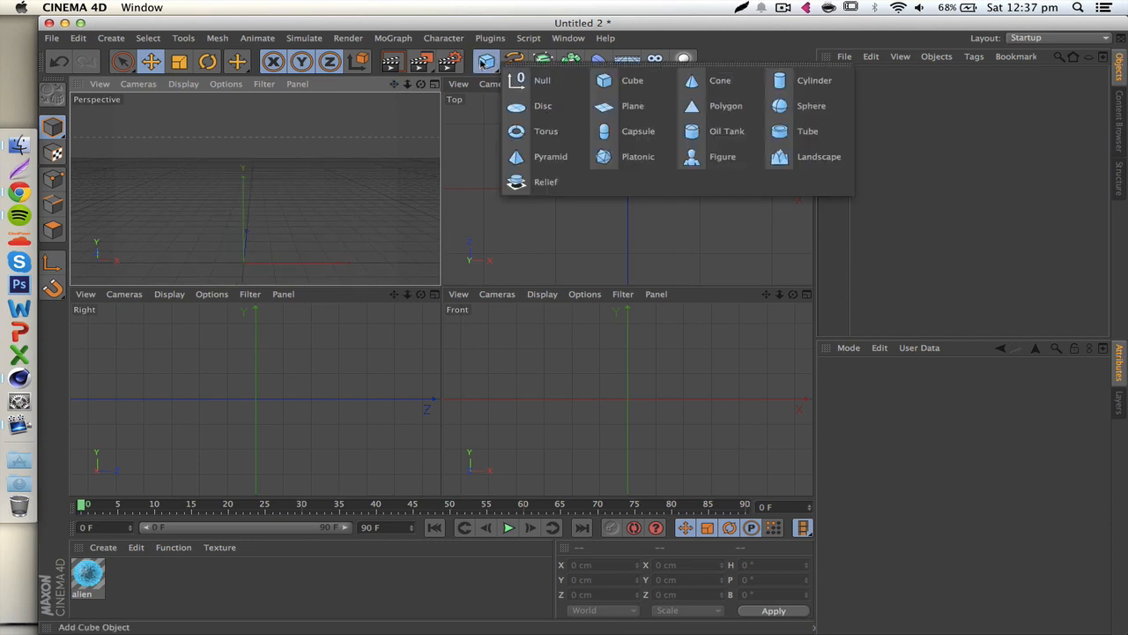
left_click(621, 109)
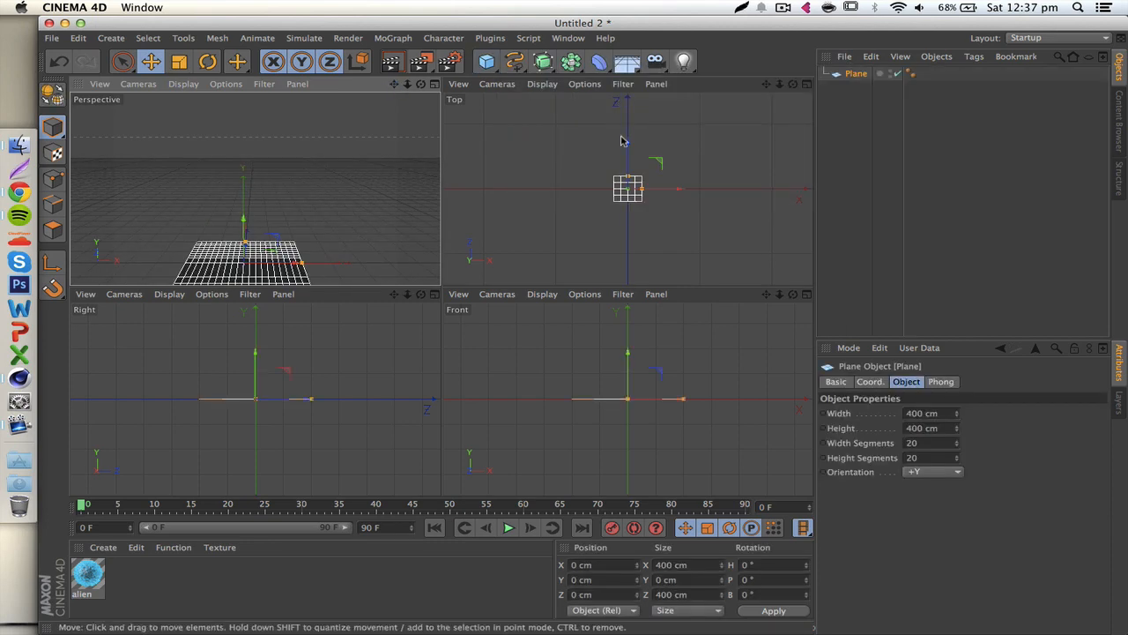
left_click_drag(628, 179, 627, 151)
mouse_move(643, 192)
left_mouse_down()
mouse_move(651, 189)
mouse_move(636, 196)
left_mouse_up()
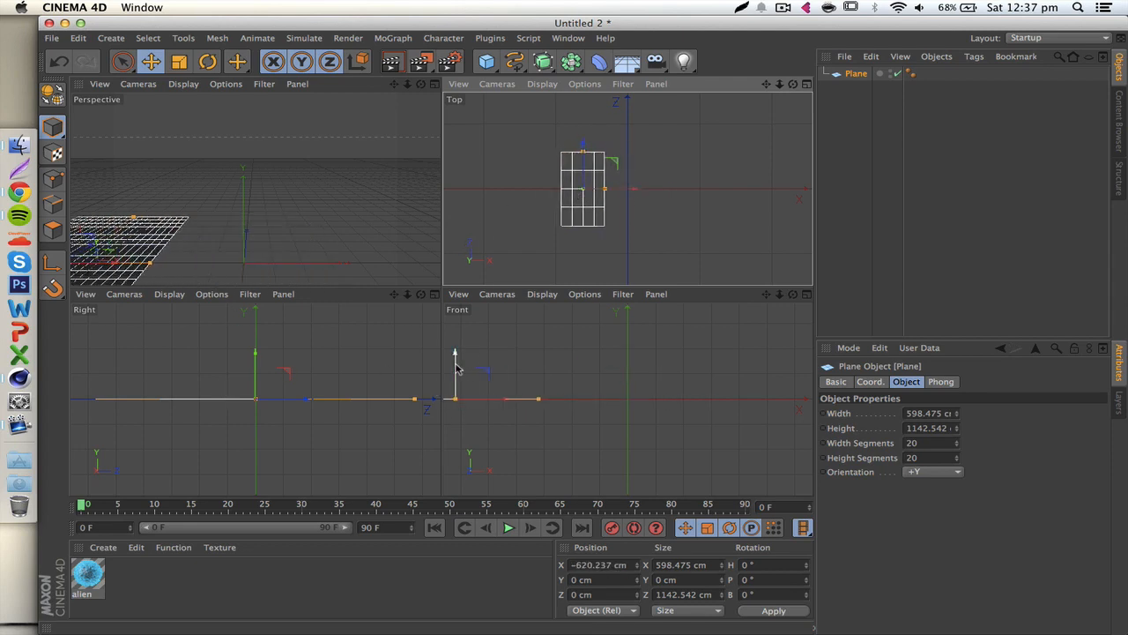
left_click_drag(455, 352, 538, 309)
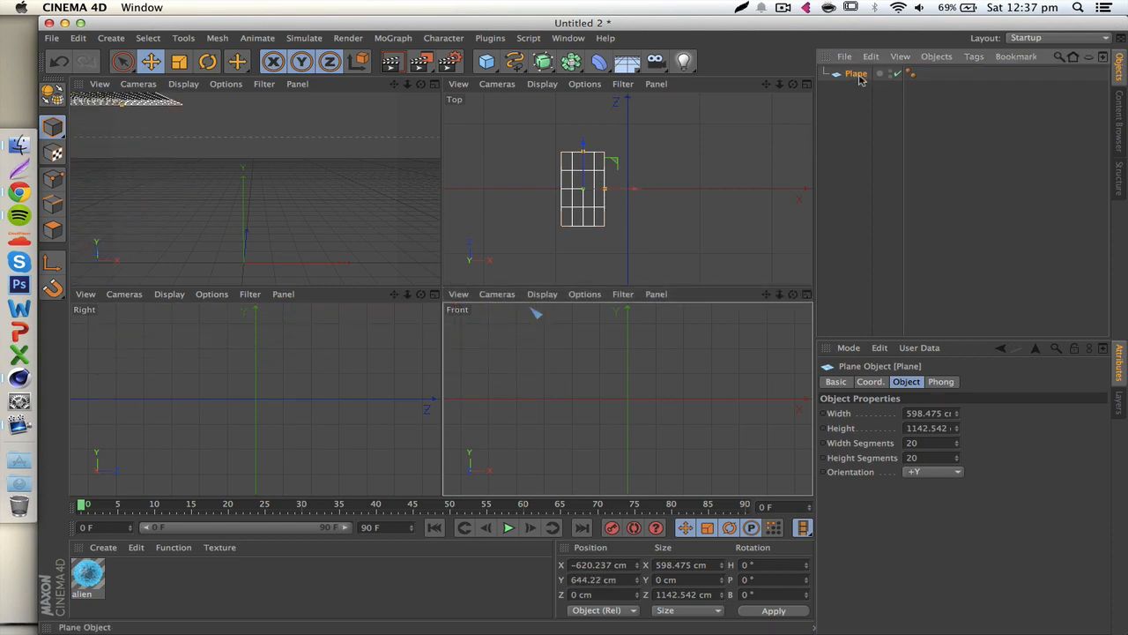
Step: Duplicate the plane twice and space the copies along the X axis at about 87 cm and 773 cm
key("super+c")
key("super+v")
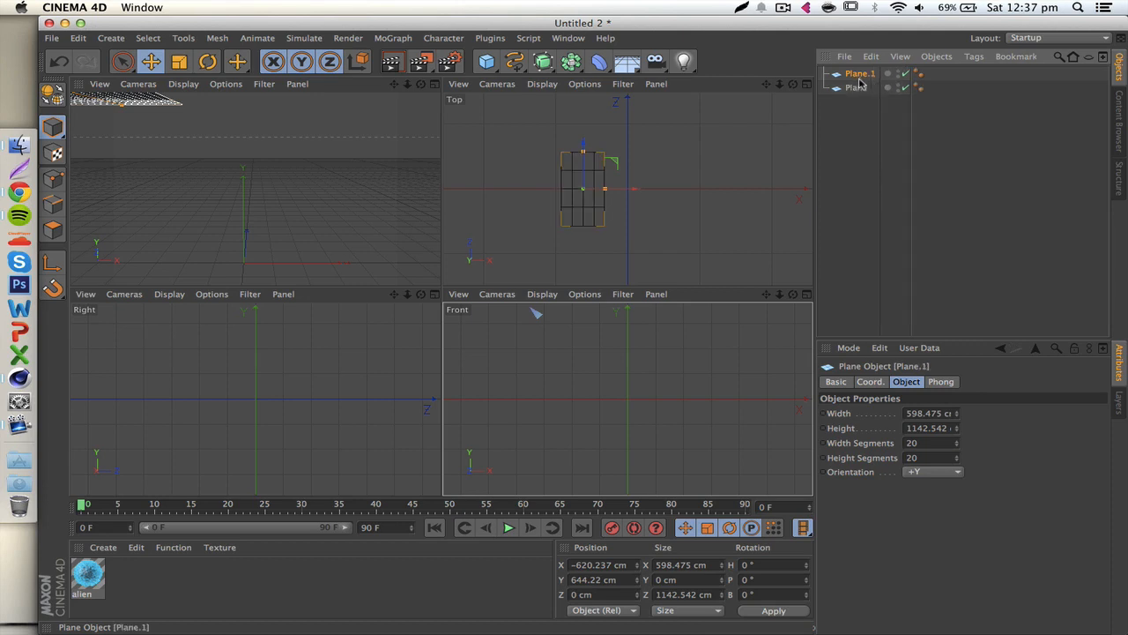
key("super+v")
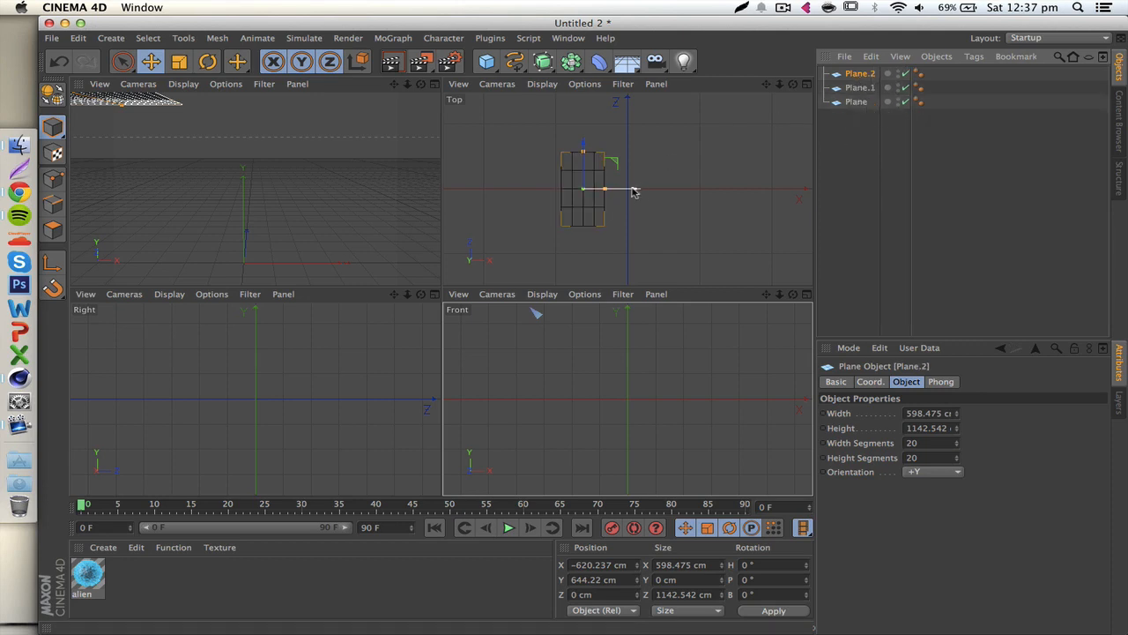
left_click_drag(633, 191, 680, 188)
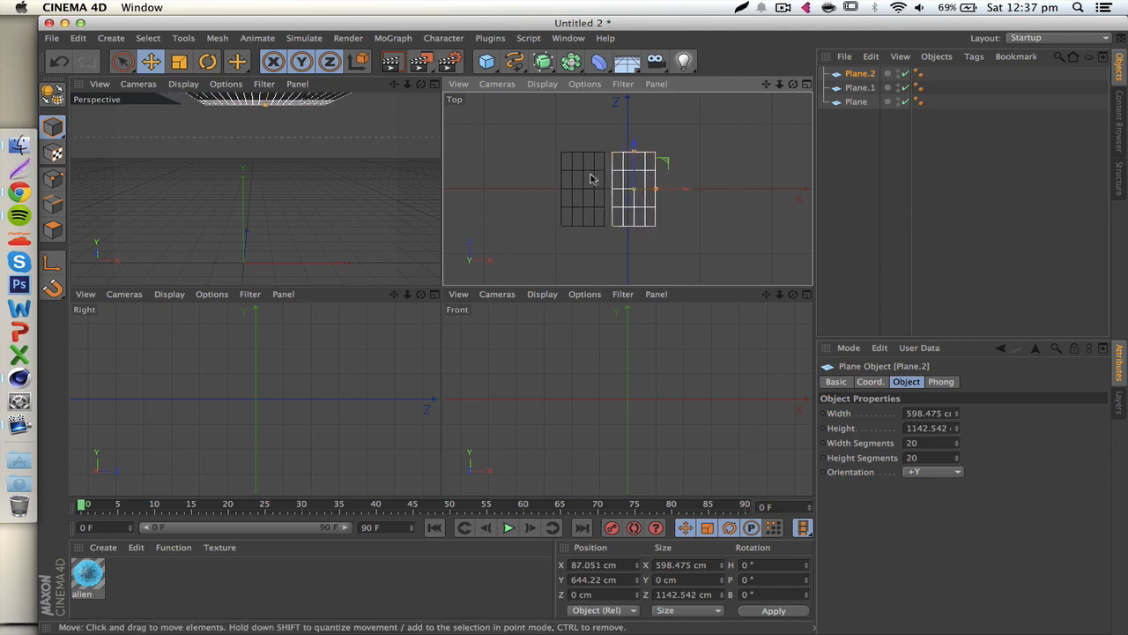
left_click(859, 87)
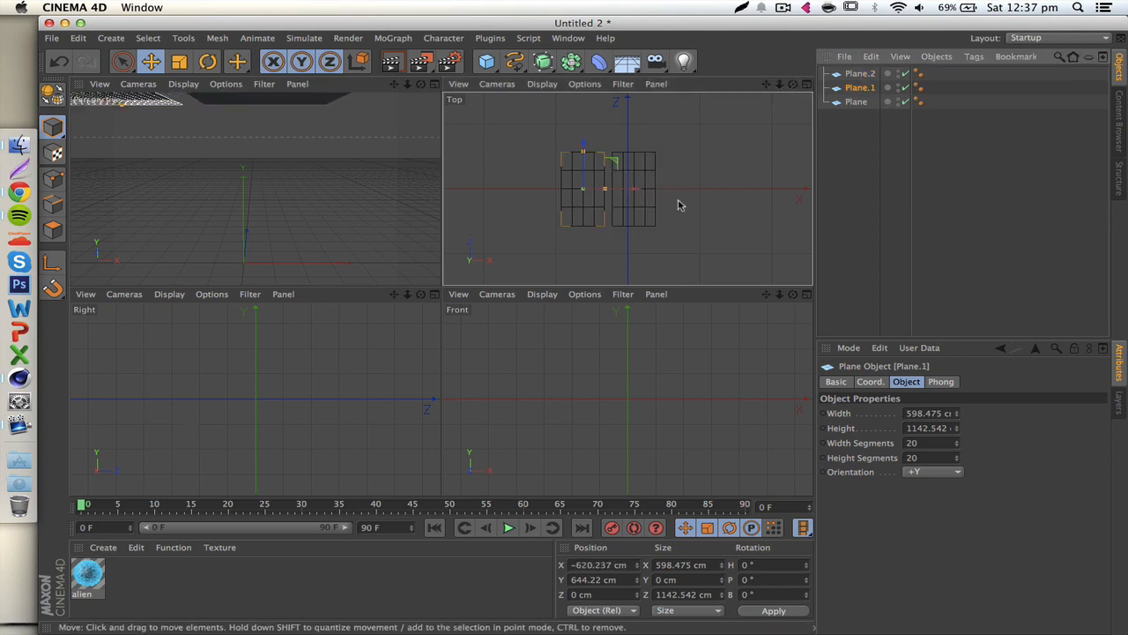
left_click_drag(631, 189, 732, 191)
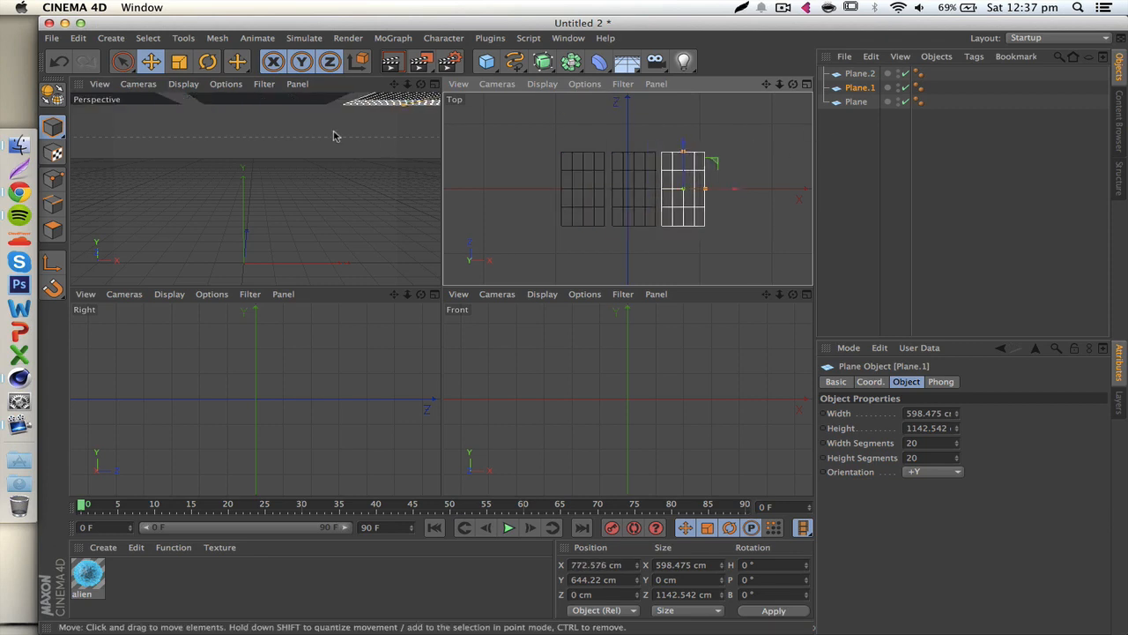
Step: Tilt the outer planes to face the centre, banking the left one about -13° and the right one about 12°
left_click(146, 101)
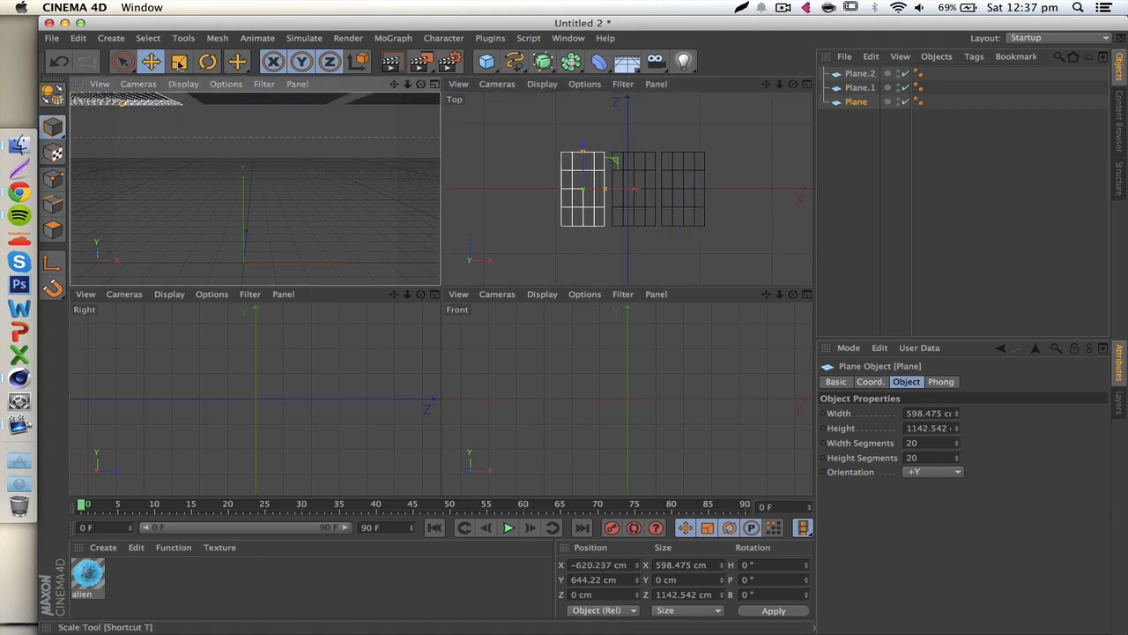
left_click(207, 62)
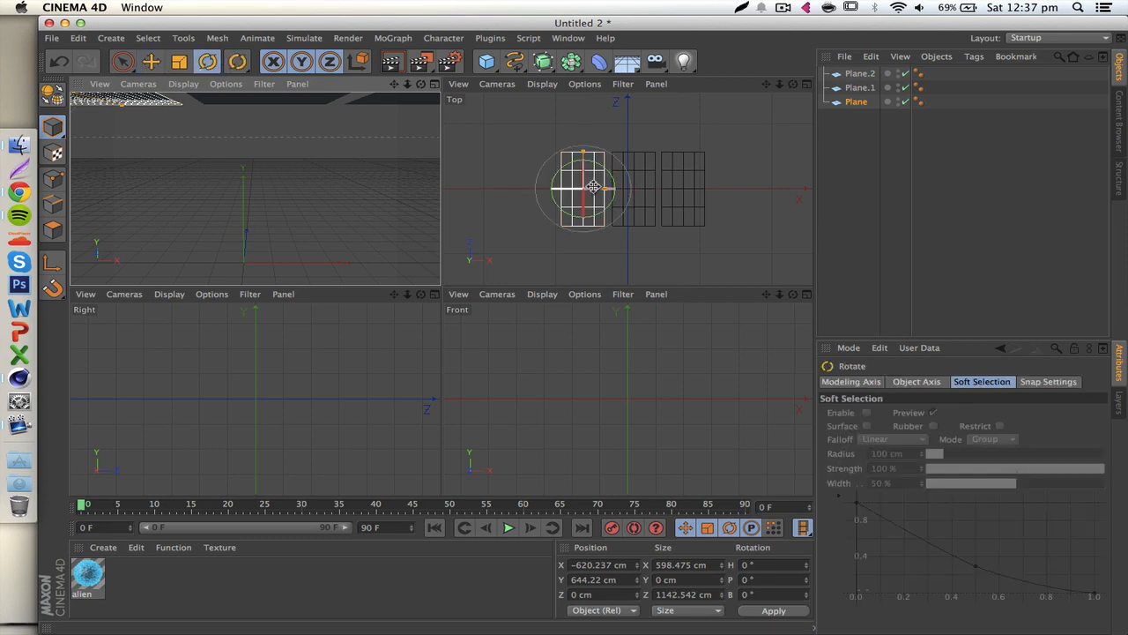
left_click_drag(593, 187, 568, 184)
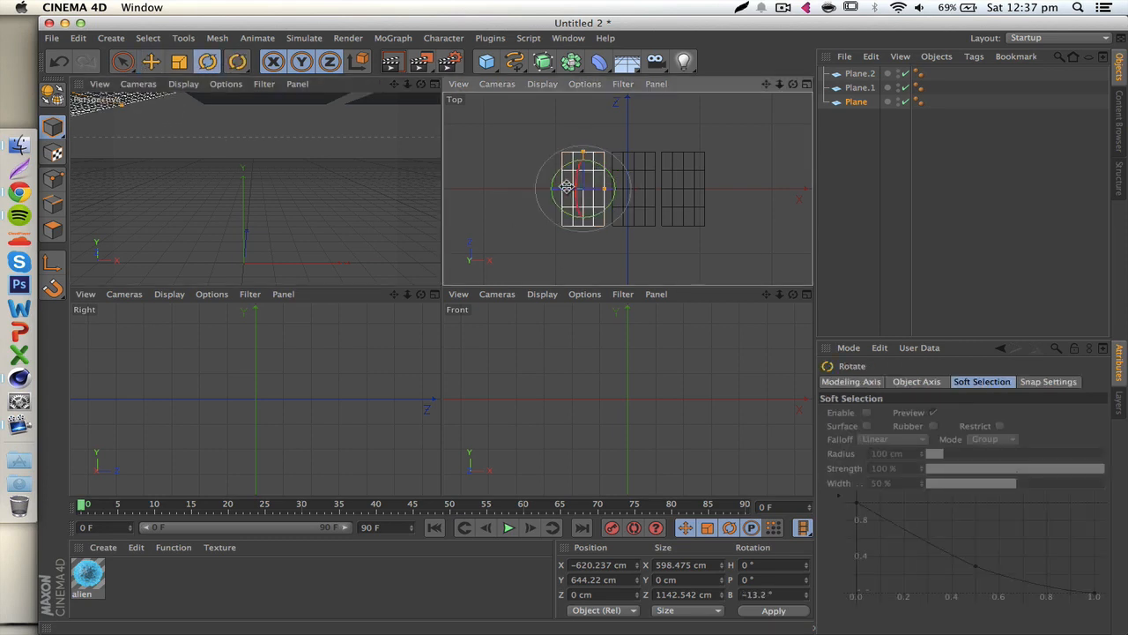
left_click(376, 96)
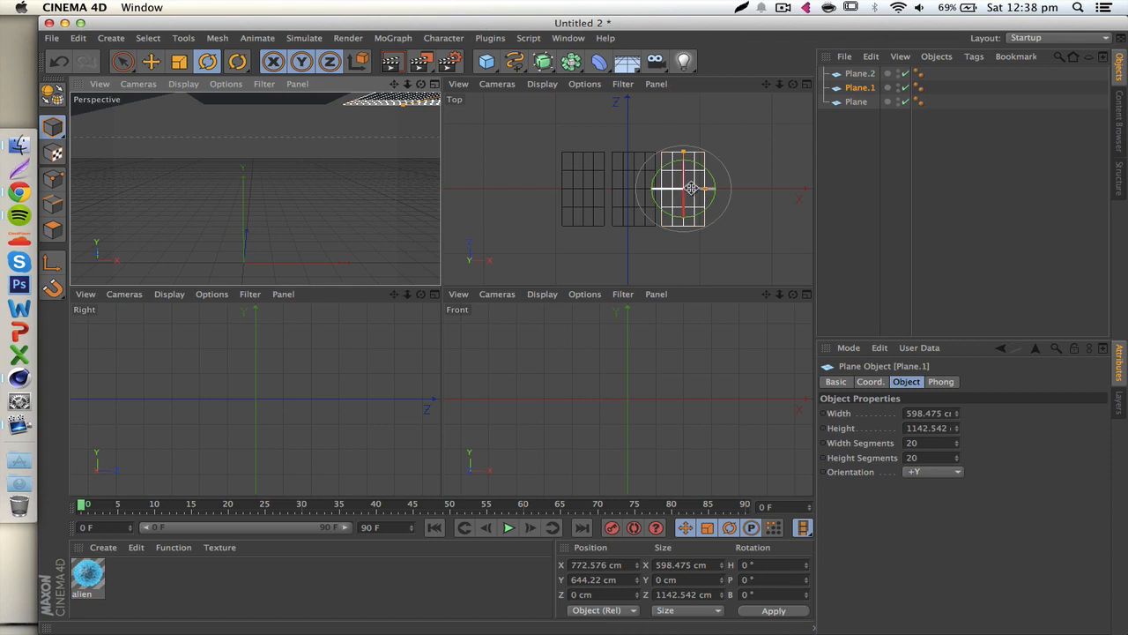
left_click_drag(692, 188, 712, 189)
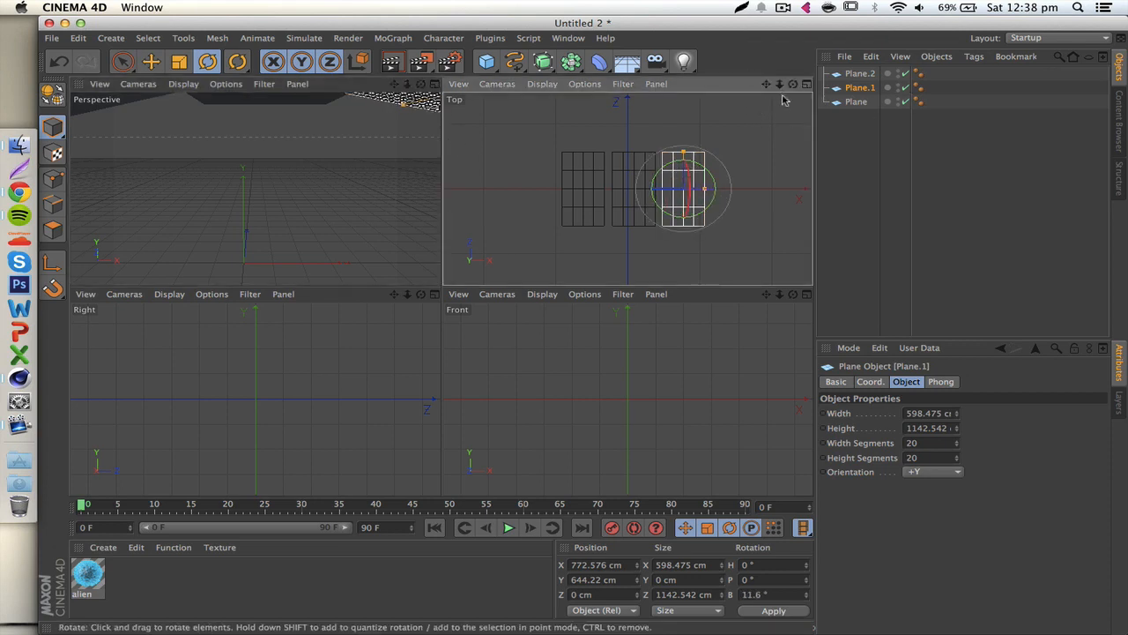
Step: Steepen the outer planes' tilt in the perspective view, to a bank of about 37° for the right one and -36° for the left
left_click(433, 84)
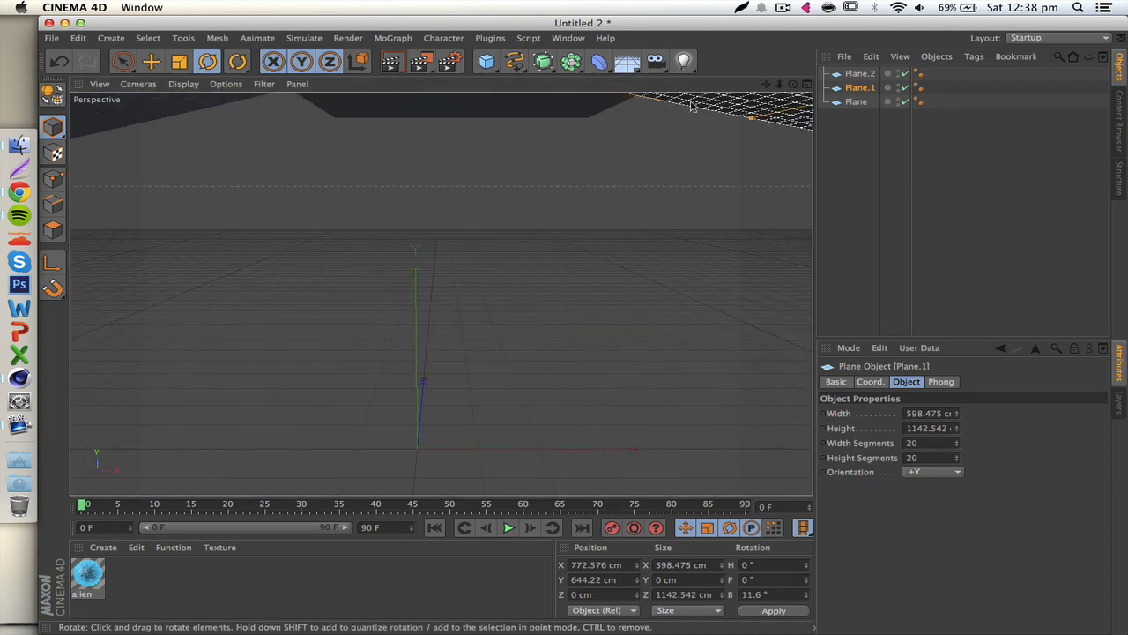
left_click_drag(442, 294, 440, 294)
left_click_drag(781, 83, 441, 294)
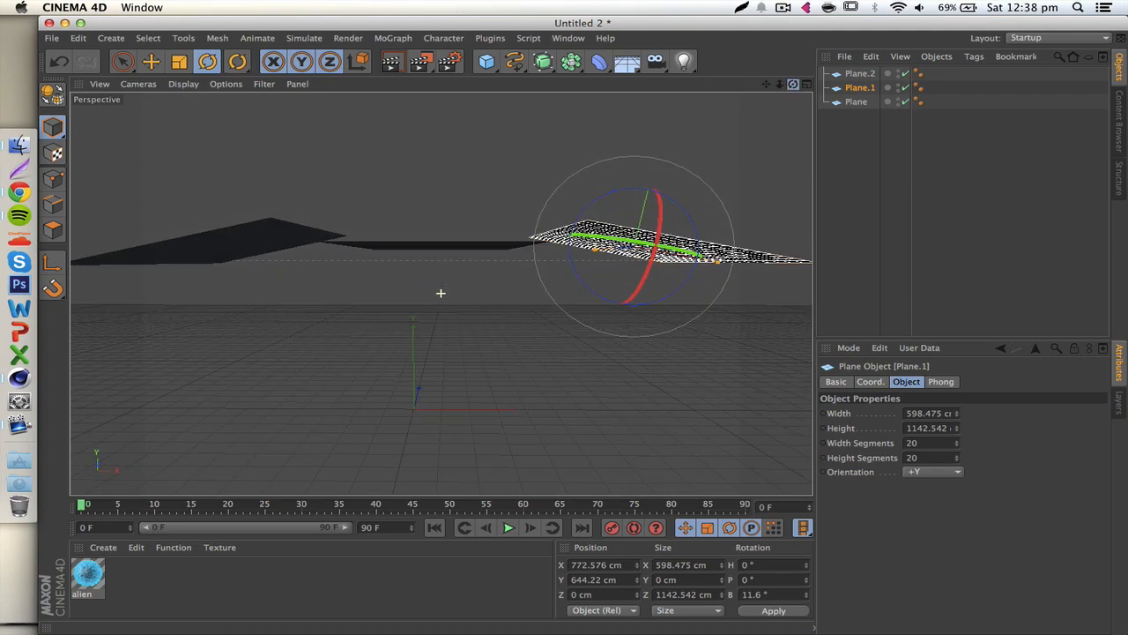
left_click_drag(588, 214, 608, 190)
left_click(220, 251)
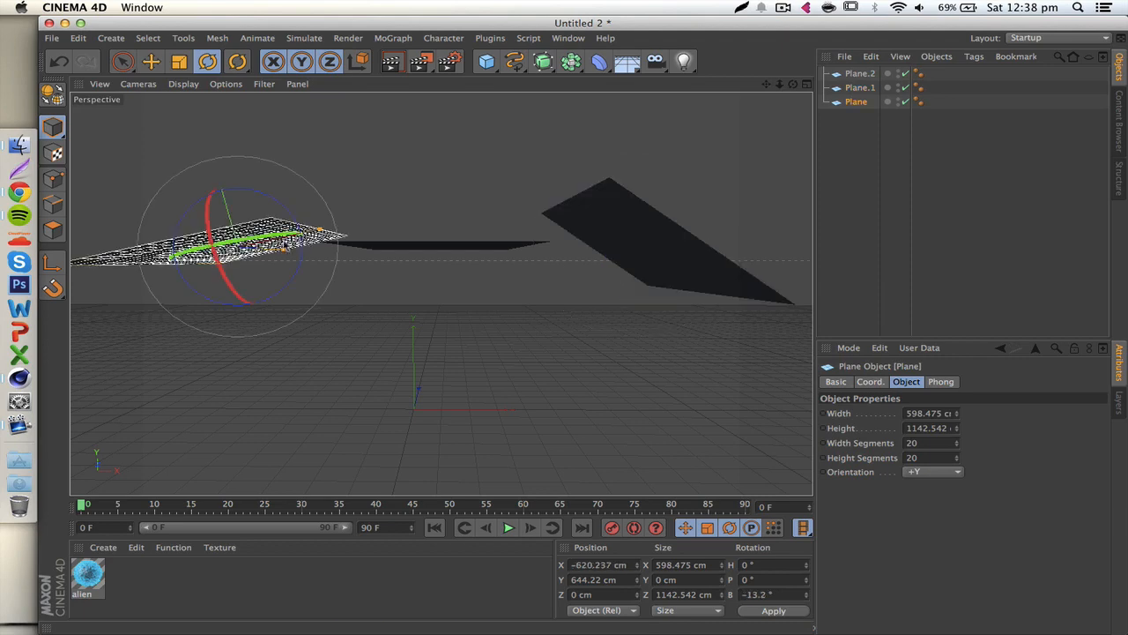
mouse_move(286, 246)
left_mouse_down()
mouse_move(298, 227)
mouse_move(285, 194)
mouse_move(298, 229)
left_mouse_up()
Step: Move the left tilted plane along its own axes to about X -601 cm, Y 502 cm
key("e")
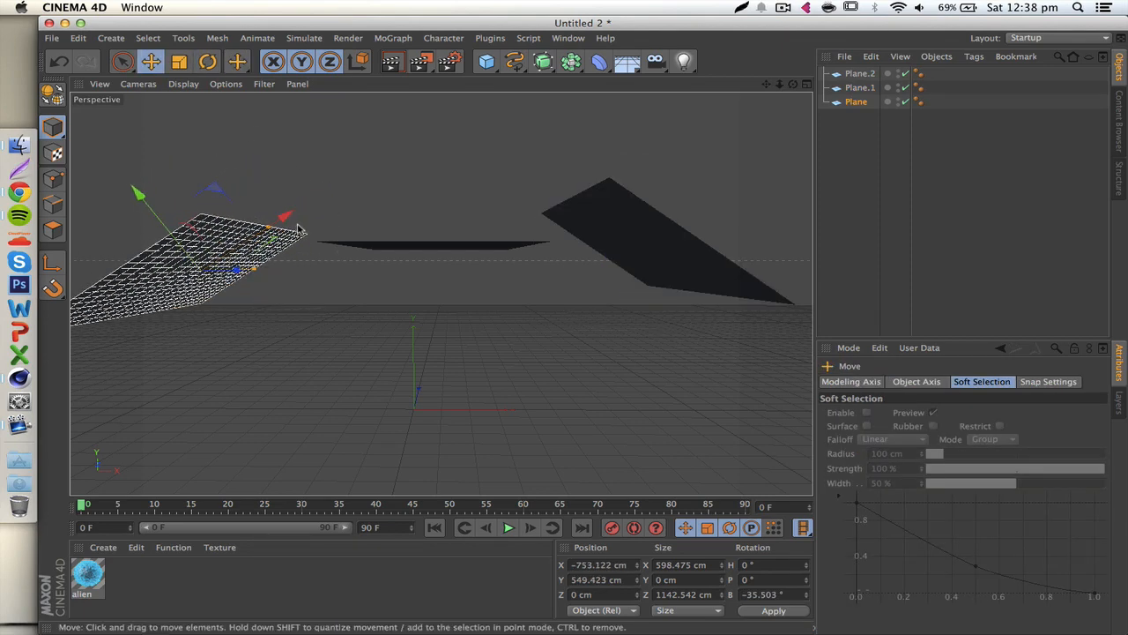
left_click_drag(133, 189, 155, 215)
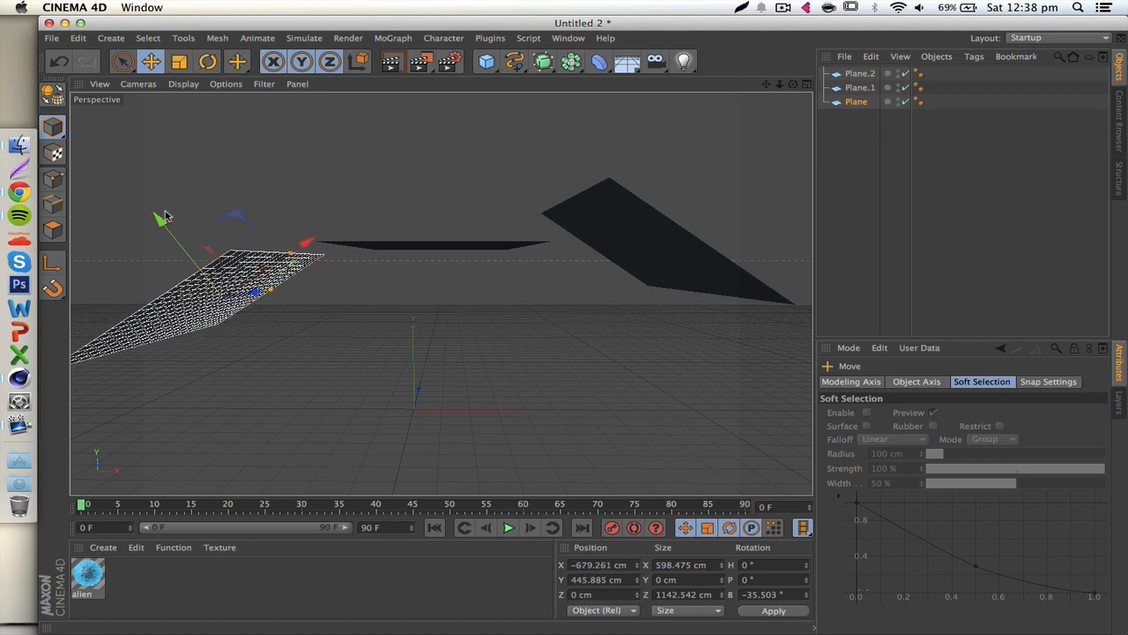
left_click_drag(290, 247, 331, 232)
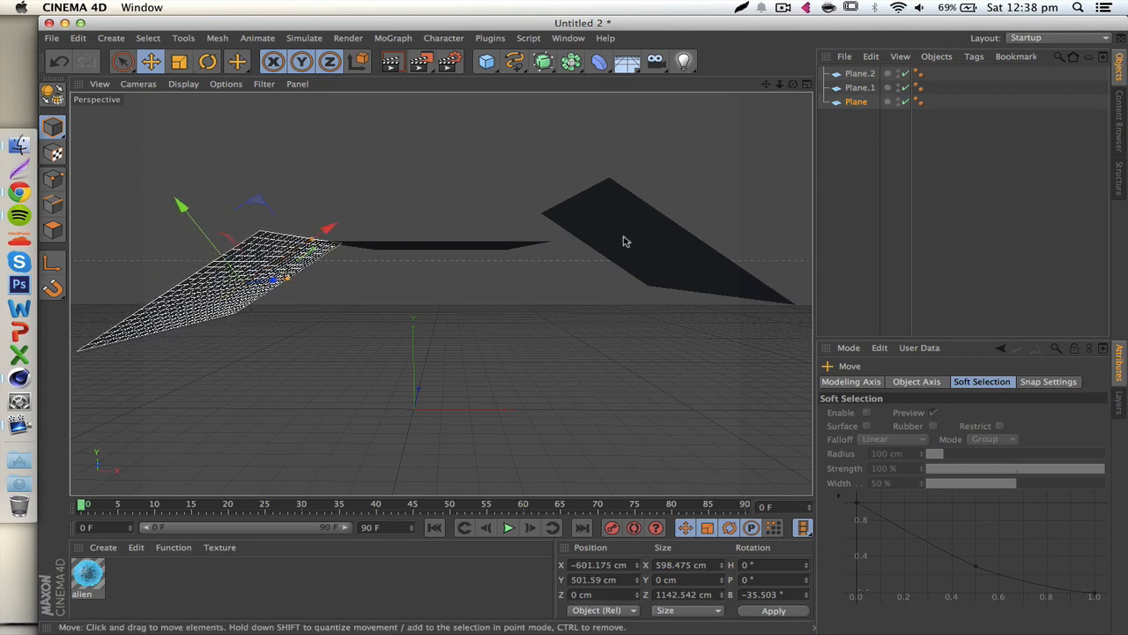
Step: Widen the right tilted plane to about 653 cm and reposition it at about X 762 cm, Y 461 cm
left_click(690, 227)
left_click_drag(715, 202, 674, 224)
left_click_drag(792, 84, 786, 177)
left_click_drag(653, 344, 689, 344)
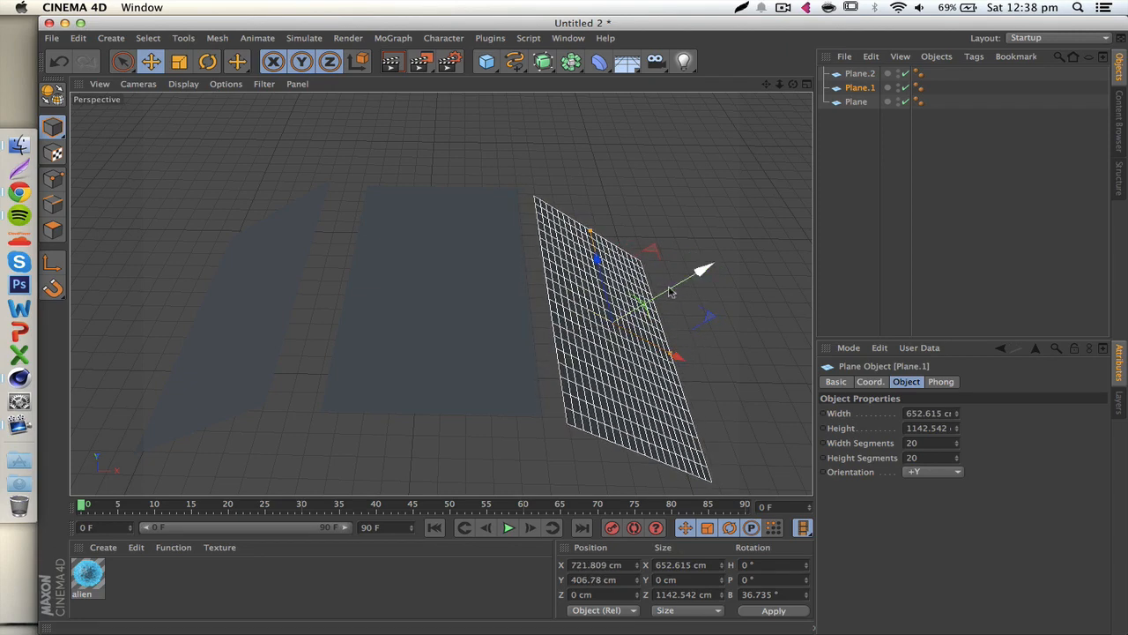
left_click_drag(675, 278, 723, 259)
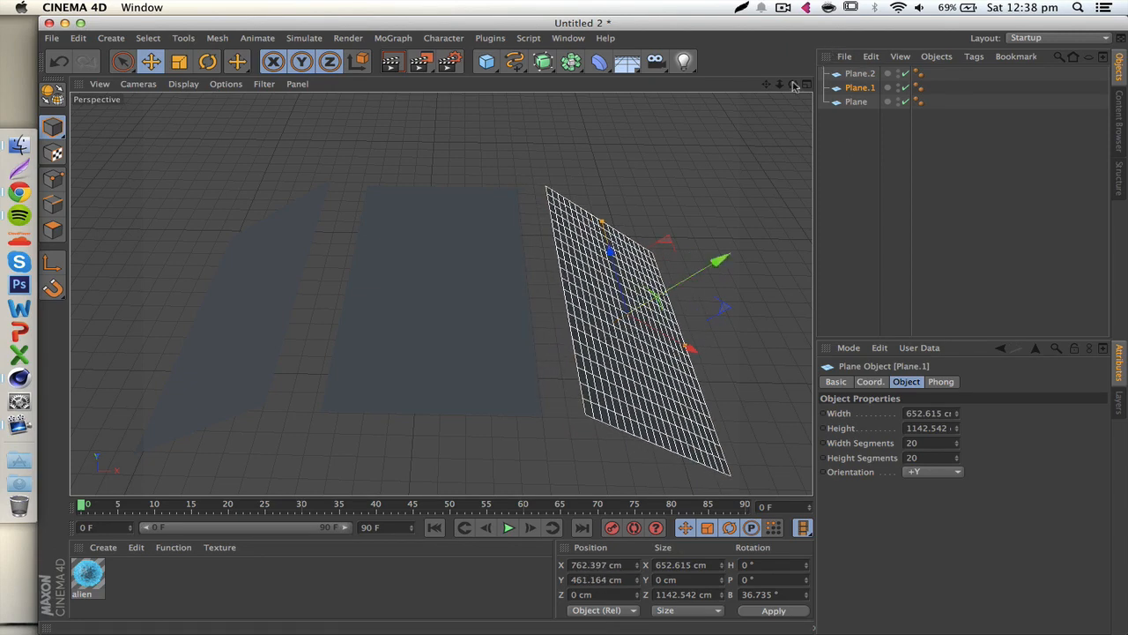
left_click_drag(793, 84, 800, 32)
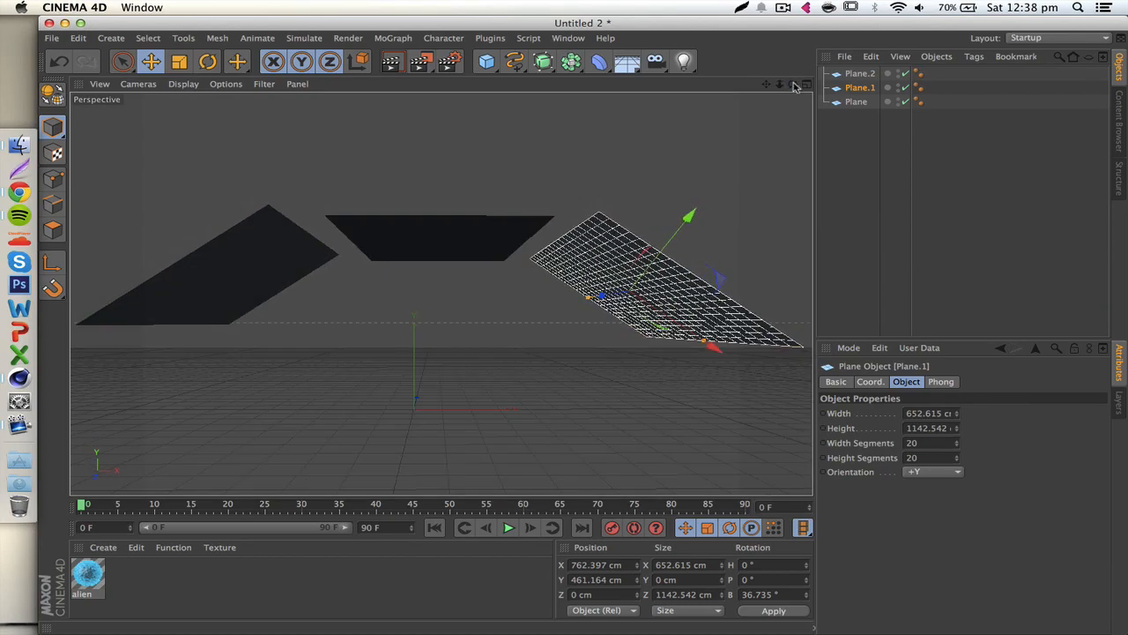
Step: Create a new material and turn off its Color and Specular channels
double_click(237, 596)
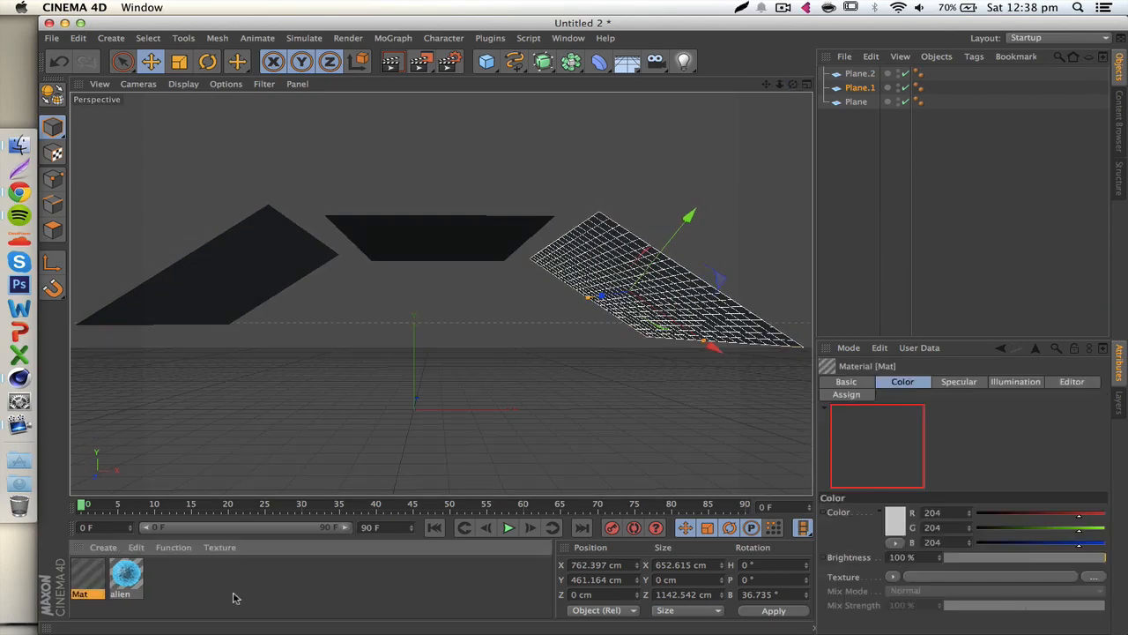
left_click(101, 549)
left_click(176, 602)
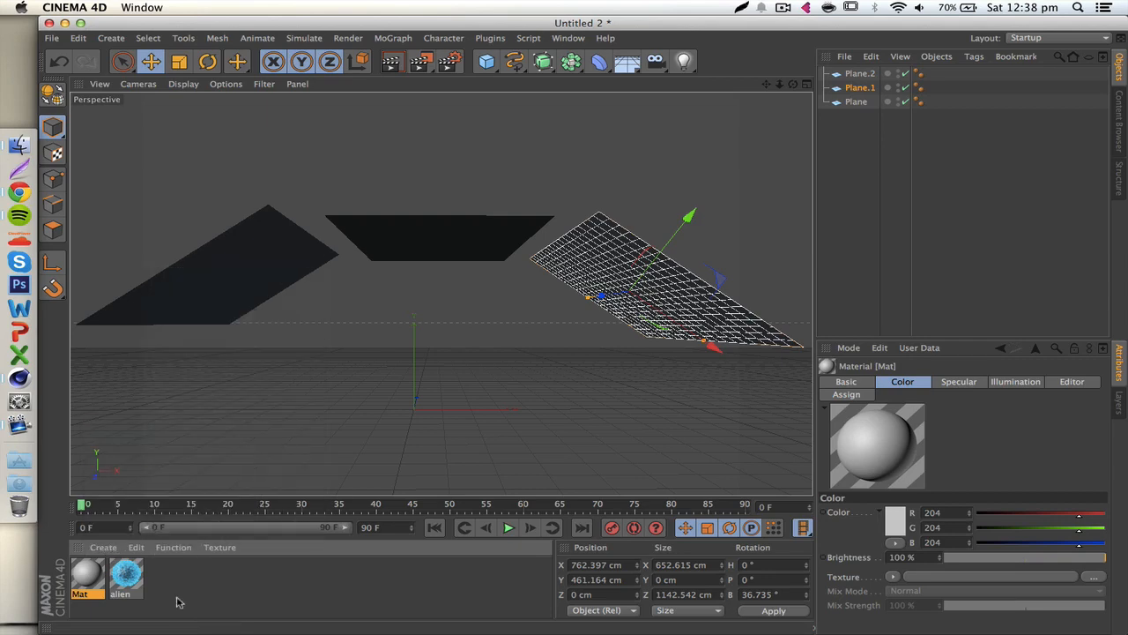
double_click(87, 577)
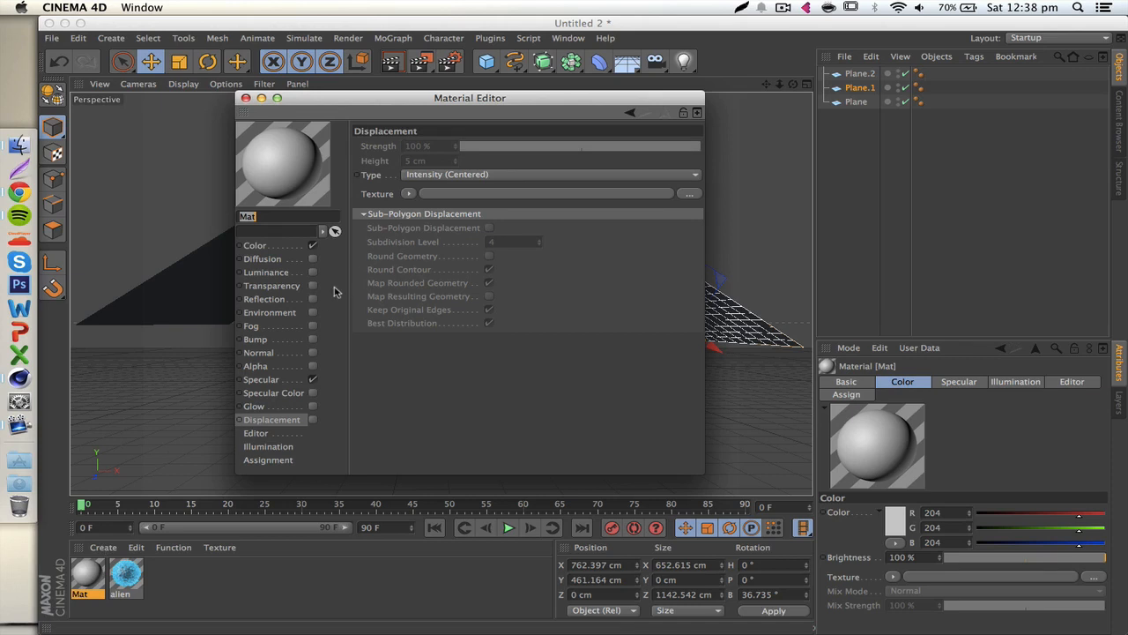
left_click(255, 245)
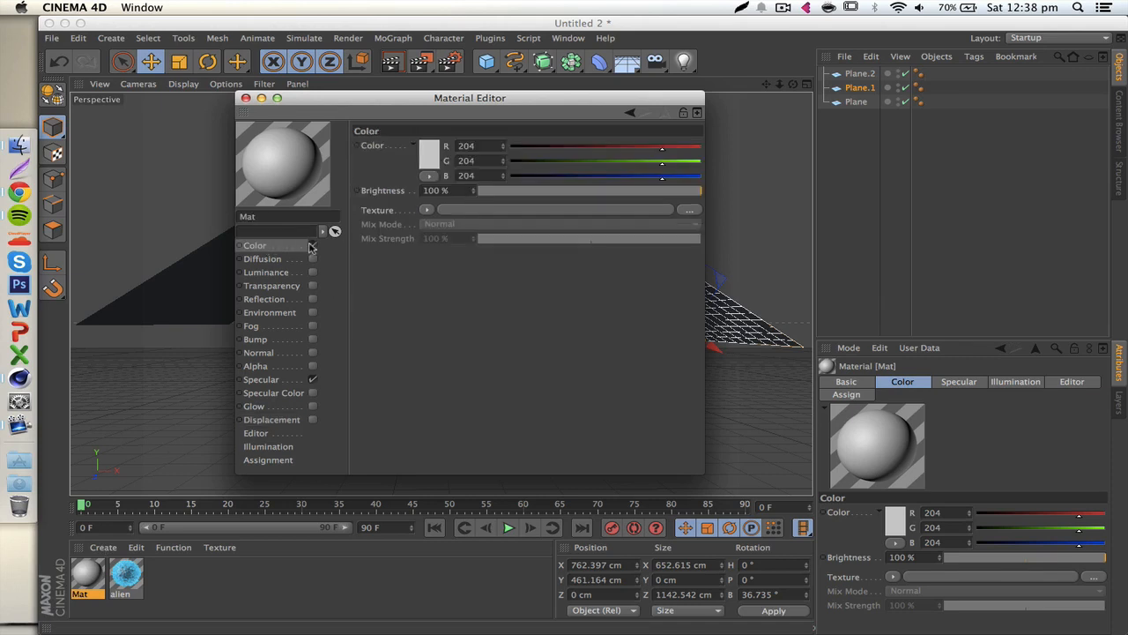
left_click(313, 246)
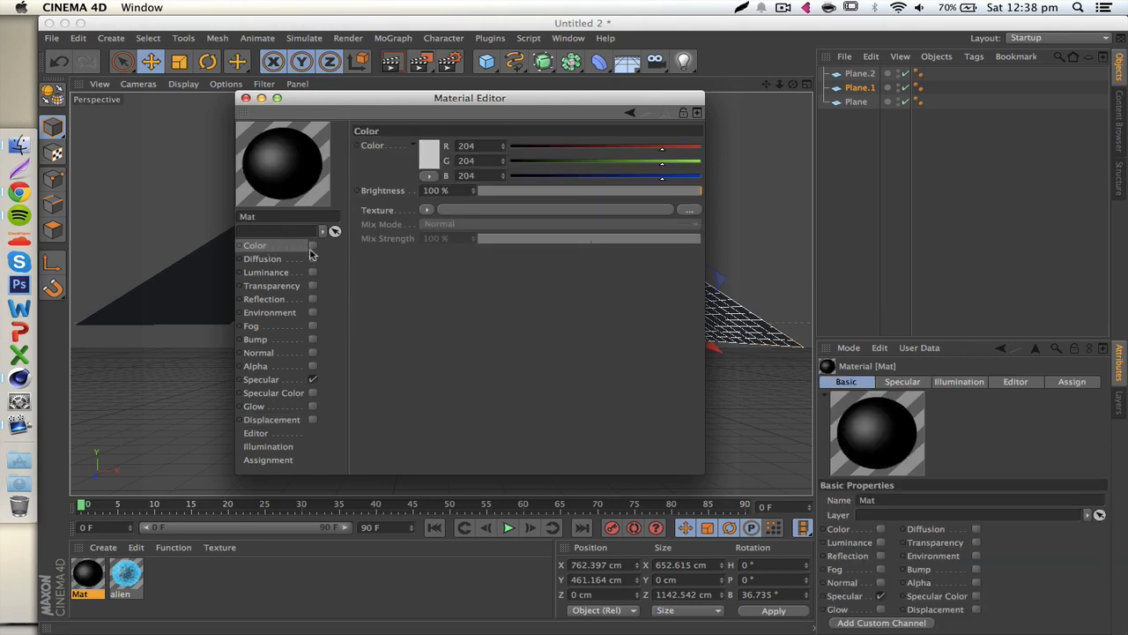
left_click(312, 380)
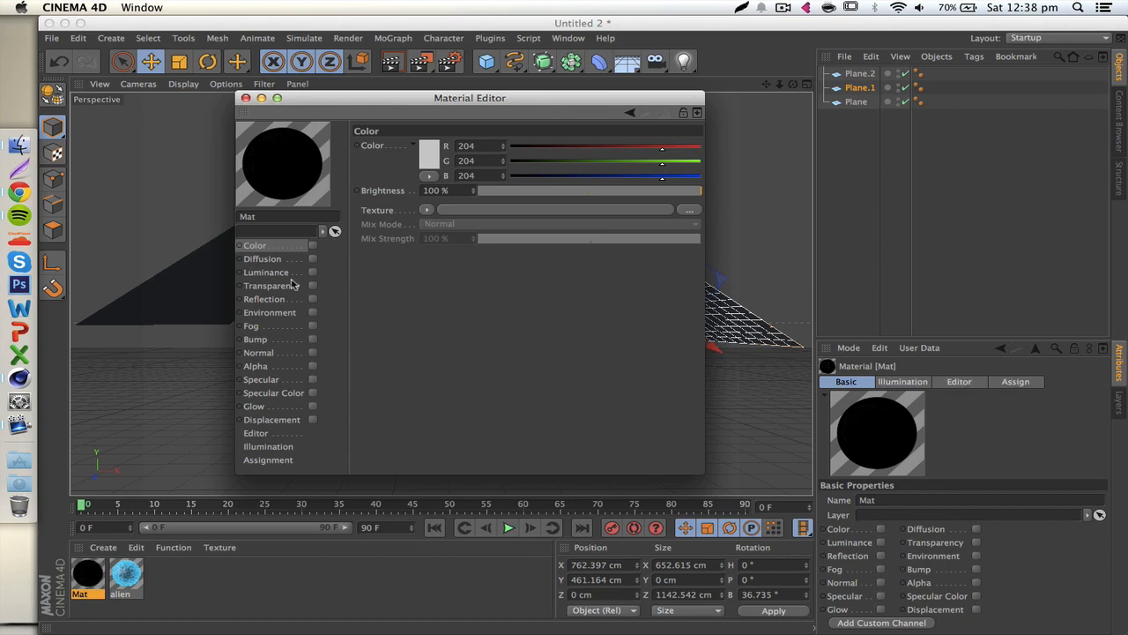
Step: Enable the new material's Luminance channel, load a Gradient as its texture and open the gradient's shader settings
left_click(291, 274)
left_click(313, 273)
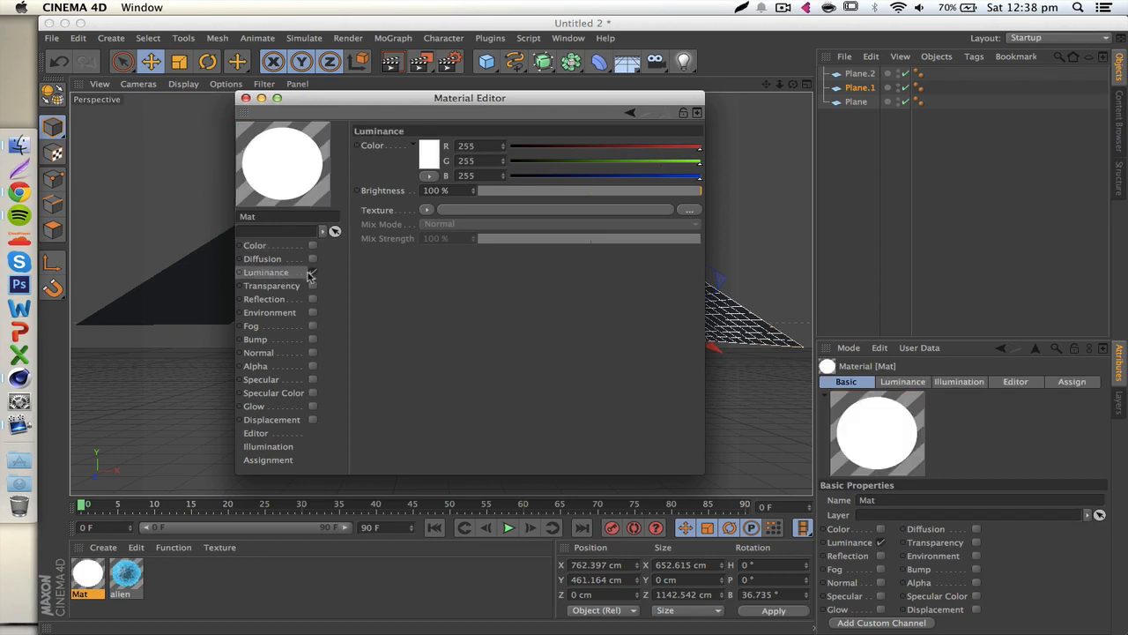
left_click(427, 212)
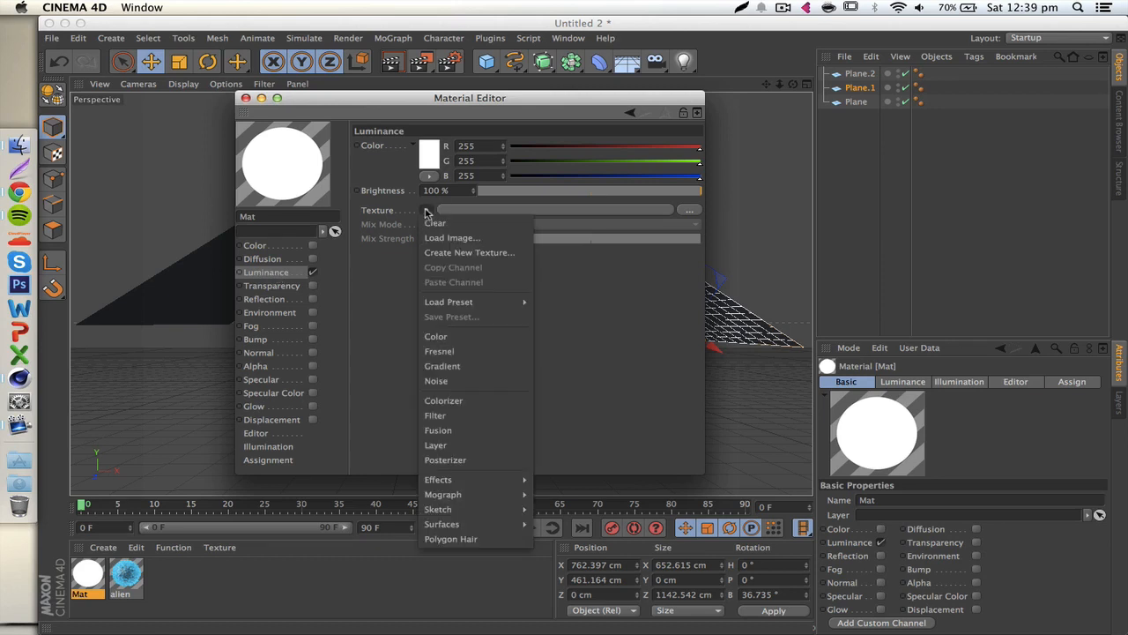
left_click(442, 366)
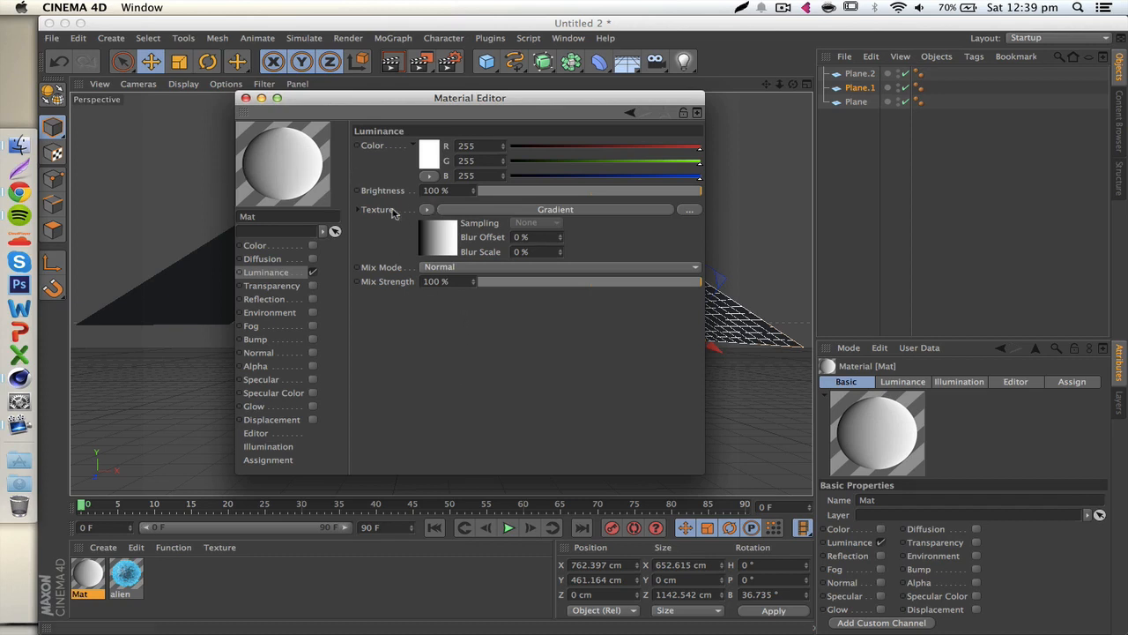
left_click(445, 240)
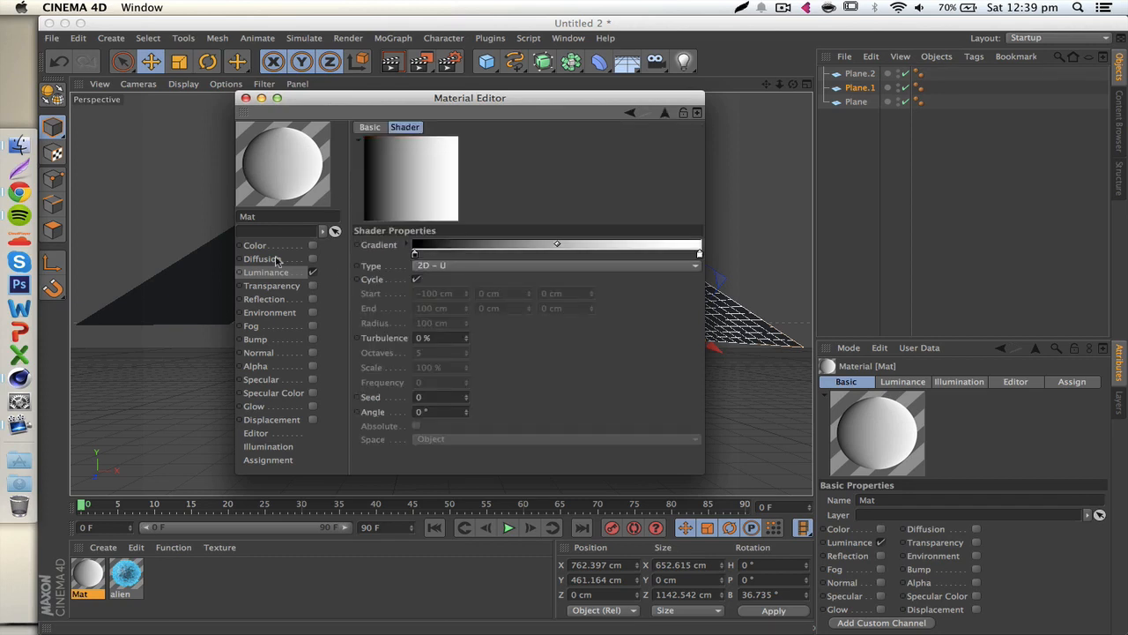
Step: Set the luminance gradient's type to 2D - Circular and invert its knots
left_click(628, 114)
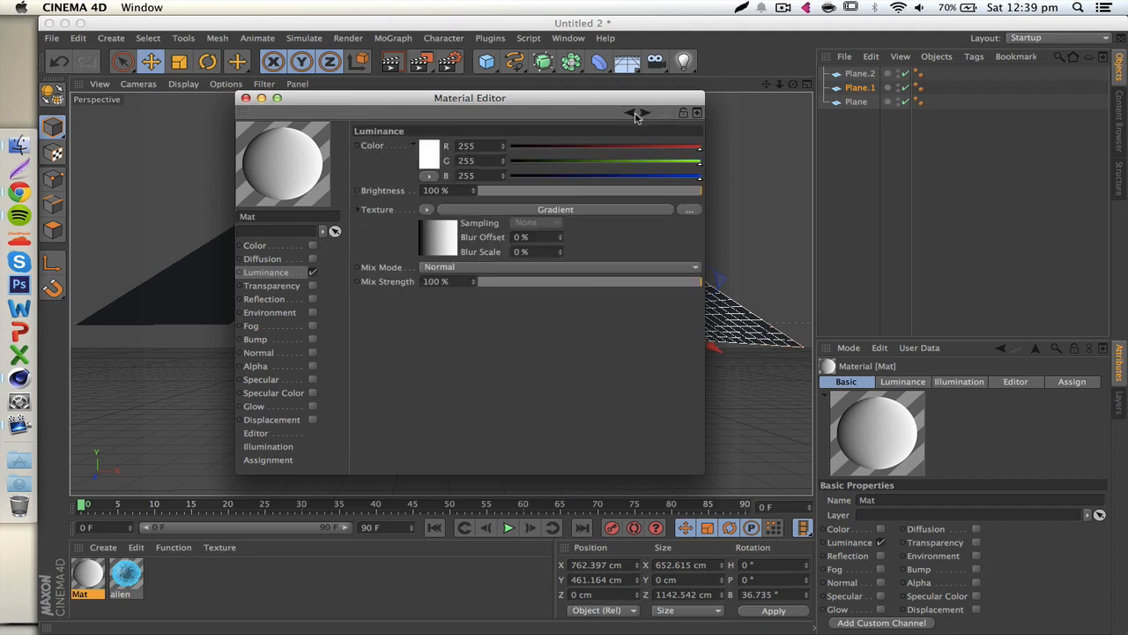
left_click(438, 240)
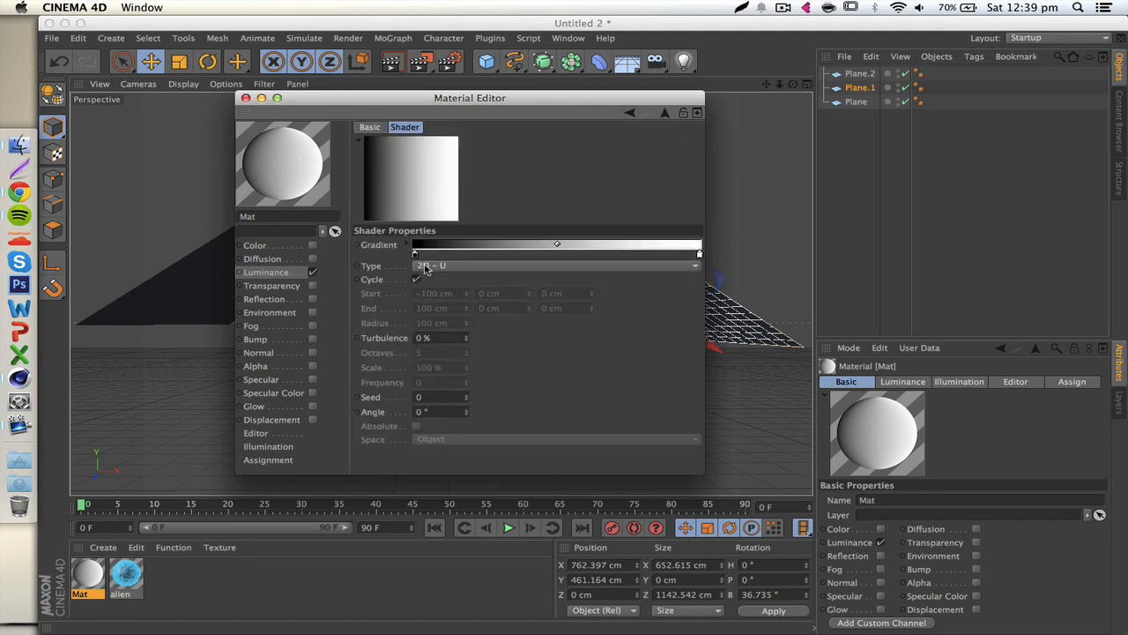
left_click(425, 268)
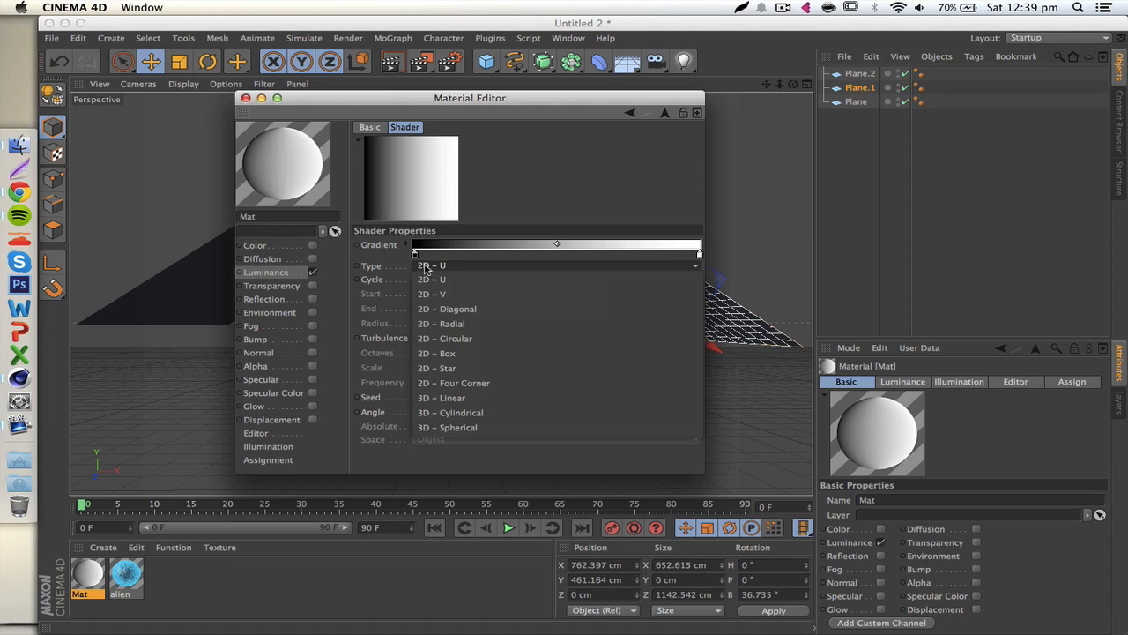
left_click(457, 339)
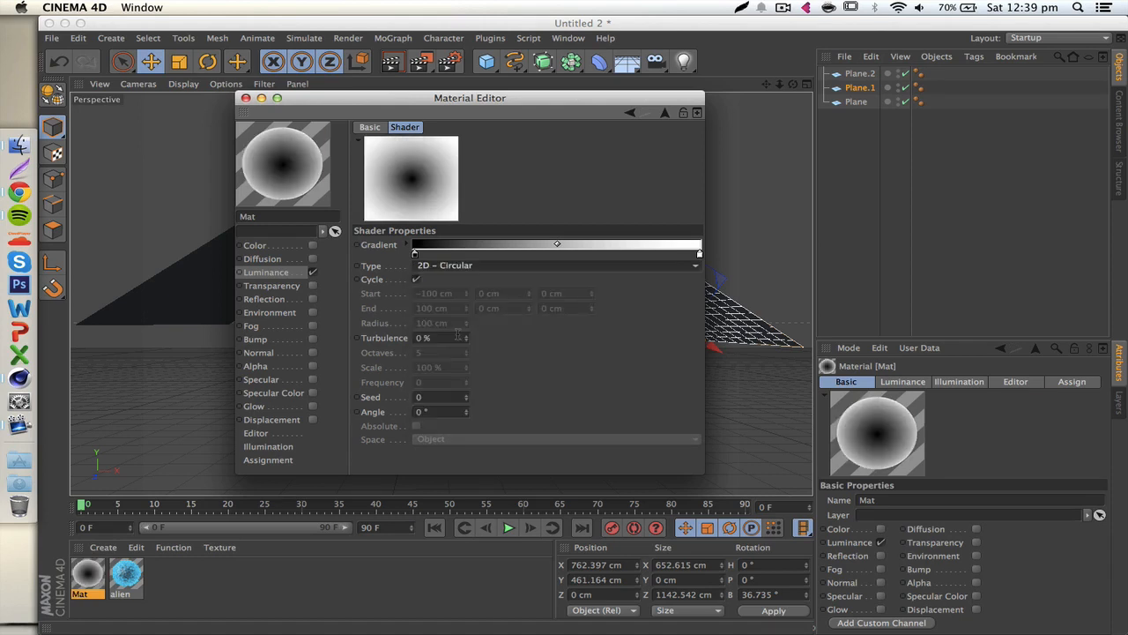
right_click(415, 255)
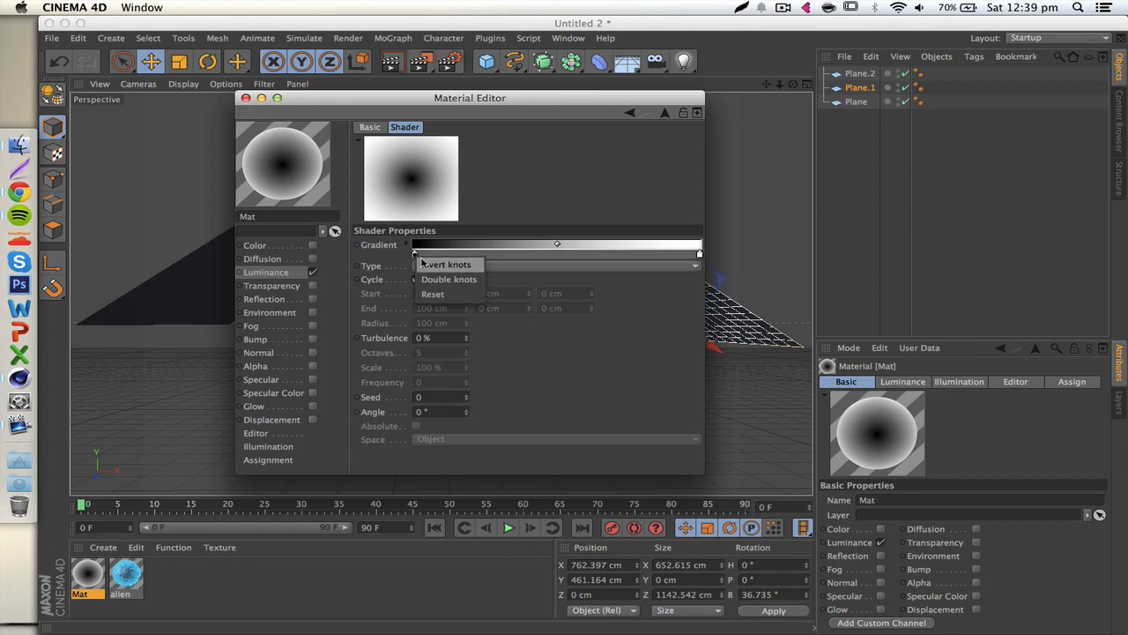
left_click(429, 264)
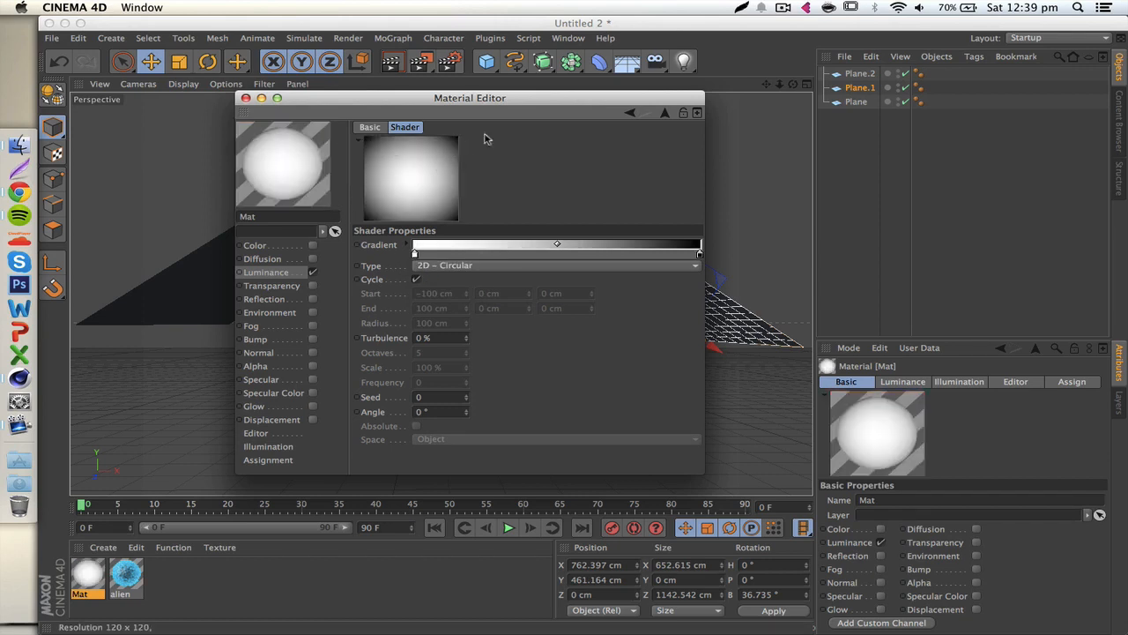
Step: Recolour the circular gradient's white centre knot to light grey, about RGB 205, 205, 205
double_click(415, 254)
left_click_drag(310, 231, 310, 235)
left_click(442, 317)
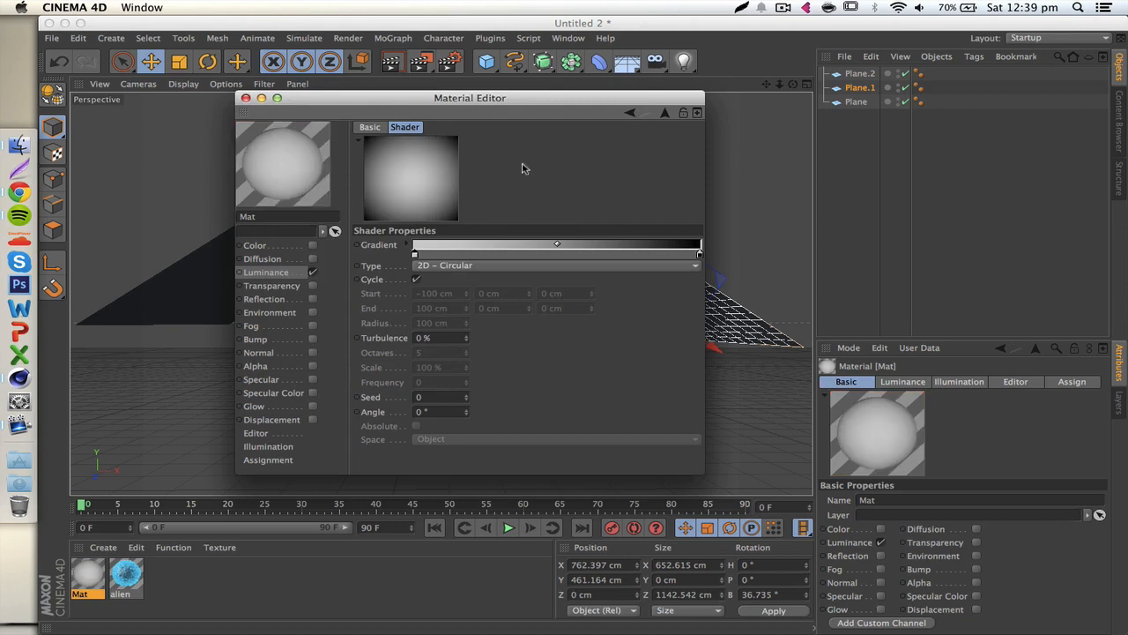
Step: Set the material's luminance brightness to 300 % and its mix strength to 95 %
left_click(266, 272)
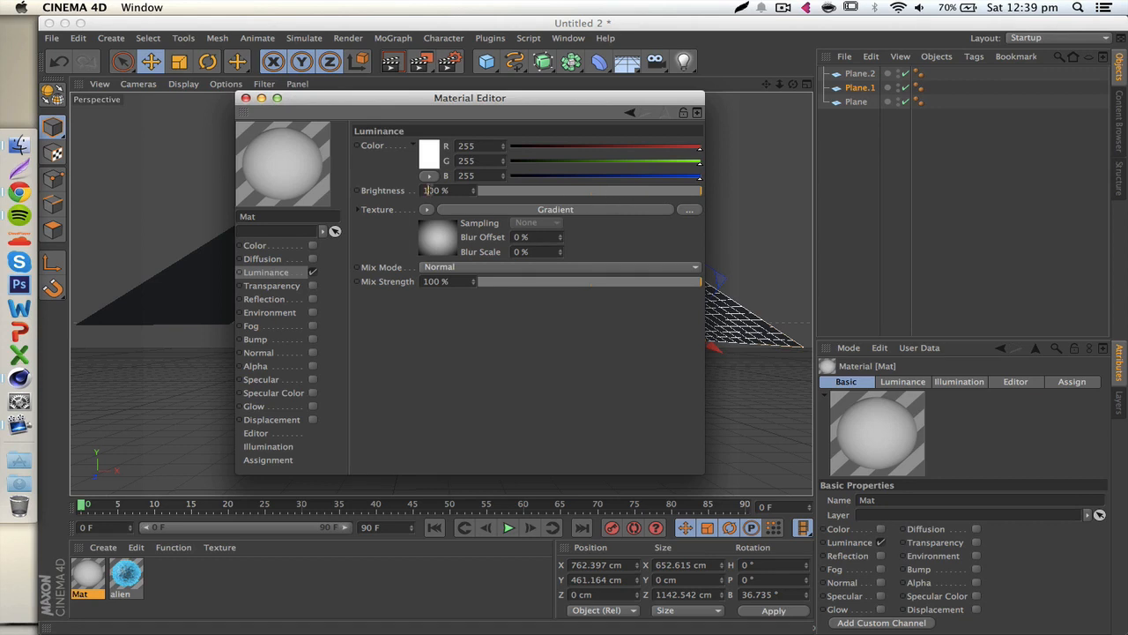
key("Return")
left_click(693, 284)
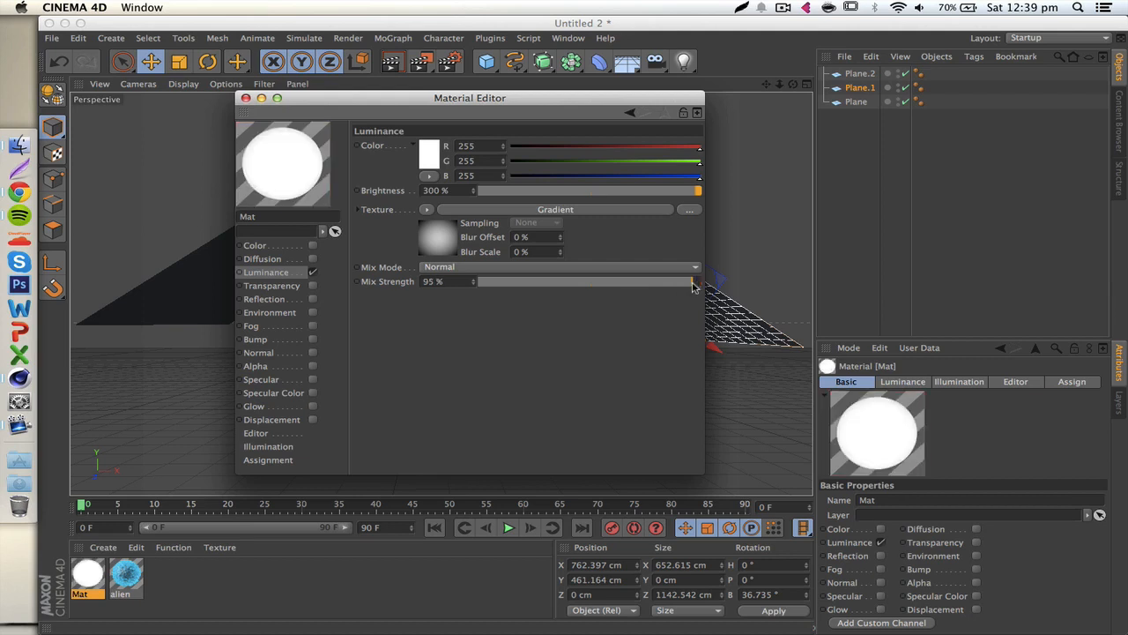
left_click(246, 98)
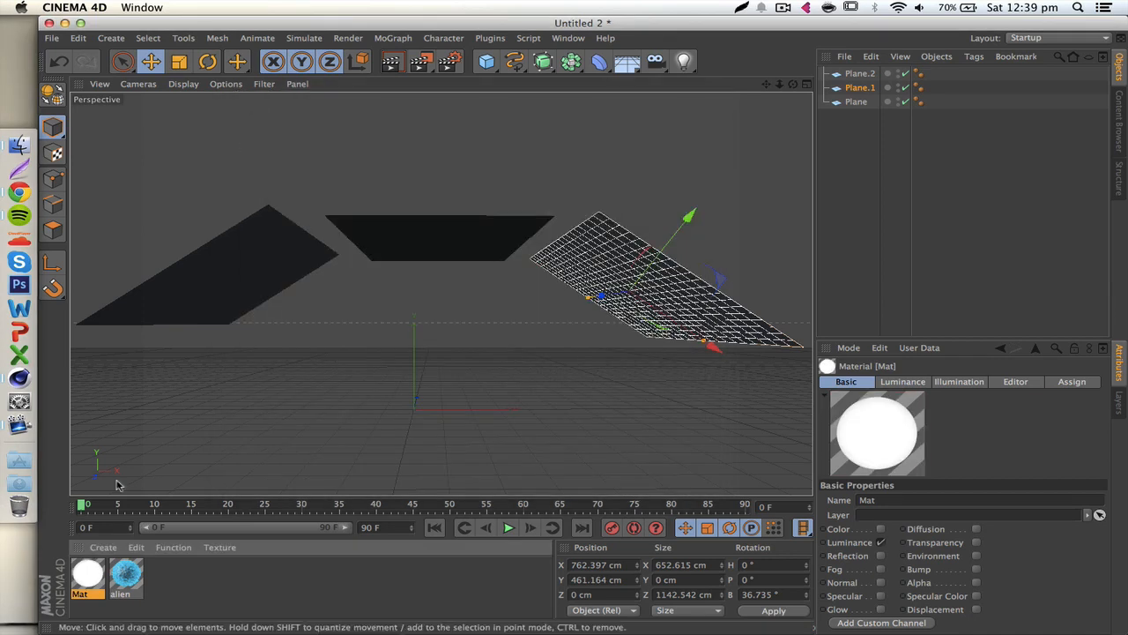
Step: Apply the luminous gradient material to the middle plane and make two copies of the material
left_click_drag(95, 571, 449, 244)
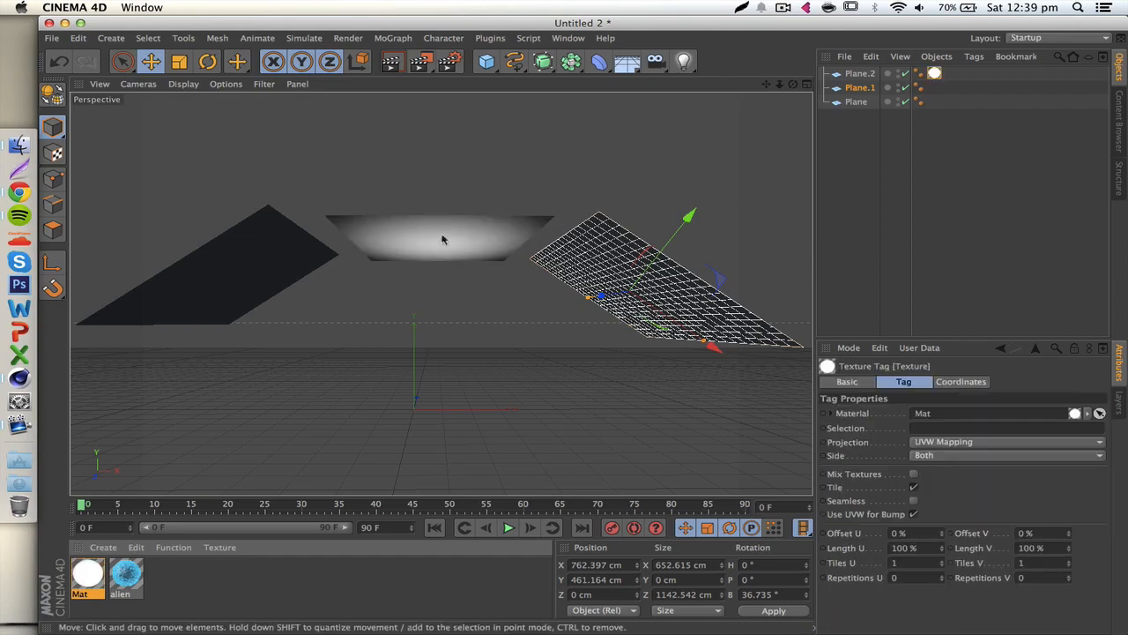
left_click_drag(793, 84, 441, 292)
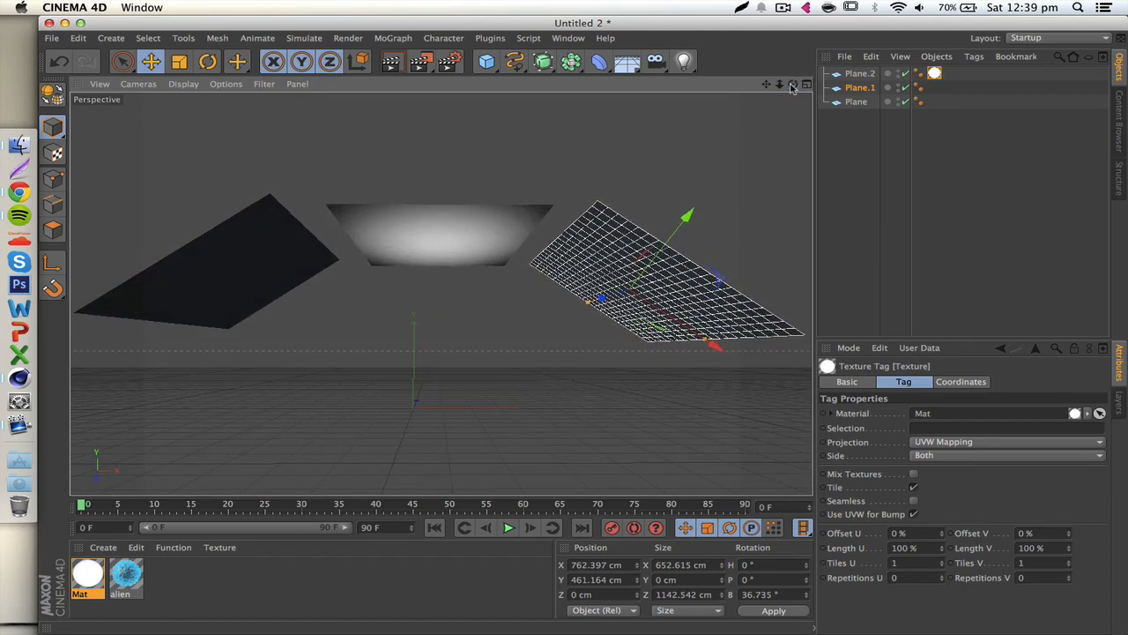
left_click(98, 575)
key("super+c")
key("super+v")
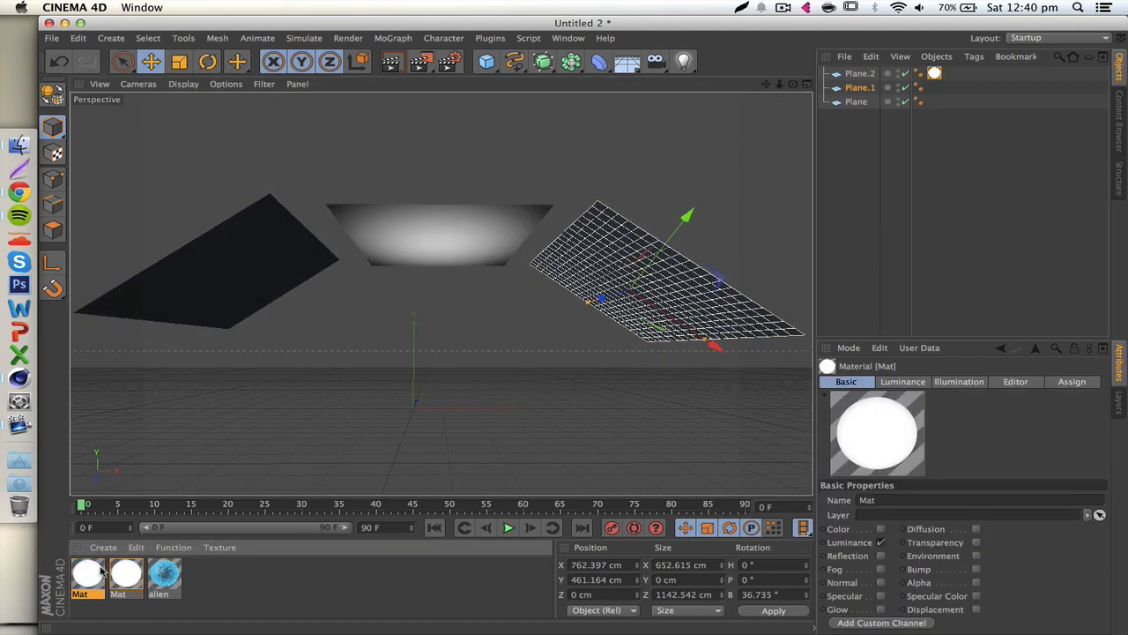
key("super+v")
Step: Recolour the first material's light gradient knot to pale yellow, RGB 245, 242, 214, and apply that material to the left tilted plane
double_click(92, 575)
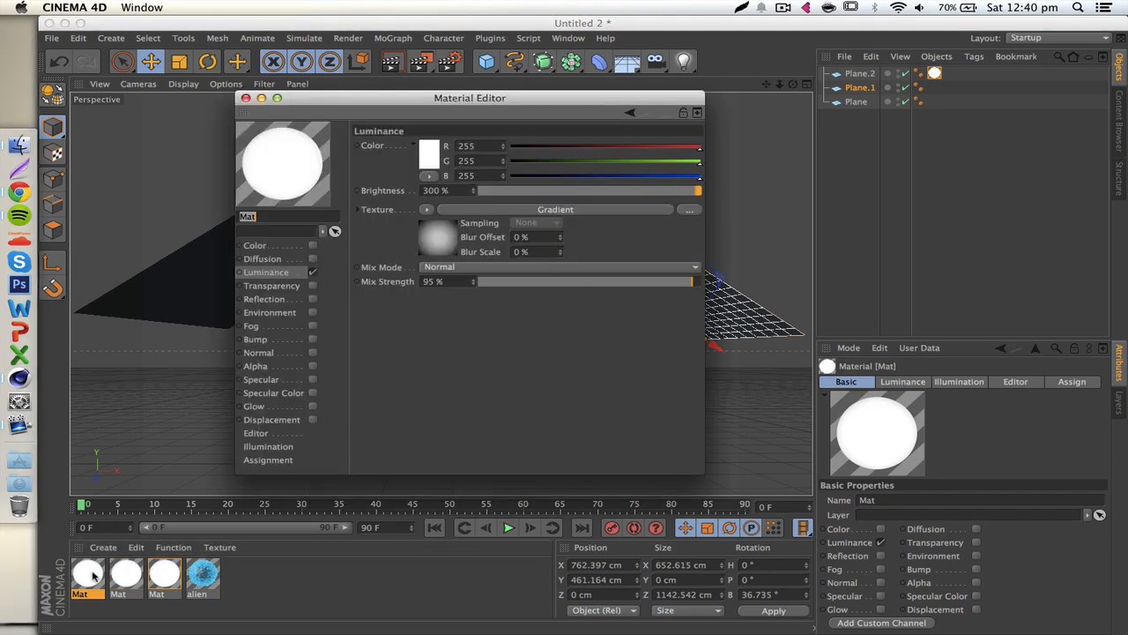
left_click(275, 272)
left_click(441, 231)
double_click(415, 253)
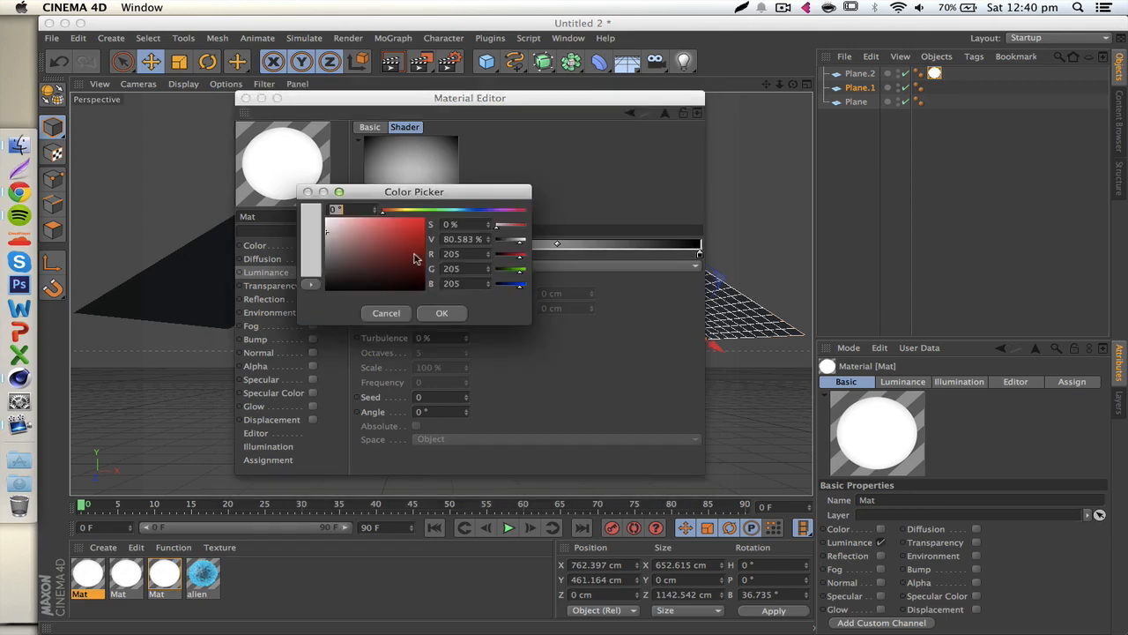
left_click(404, 211)
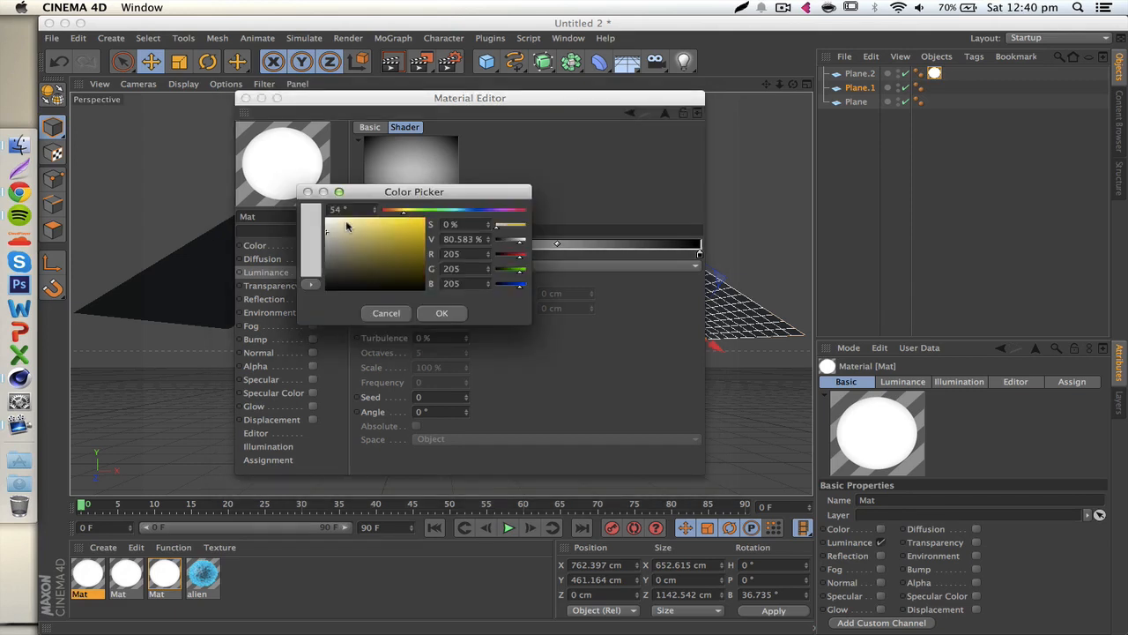
left_click_drag(347, 226, 339, 223)
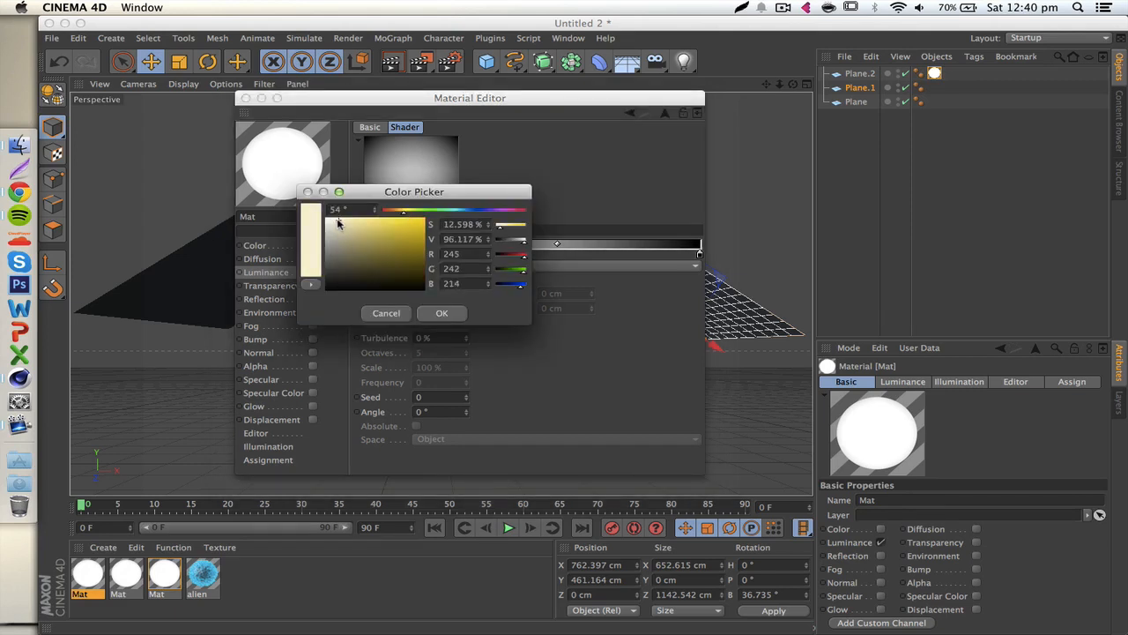
key("Return")
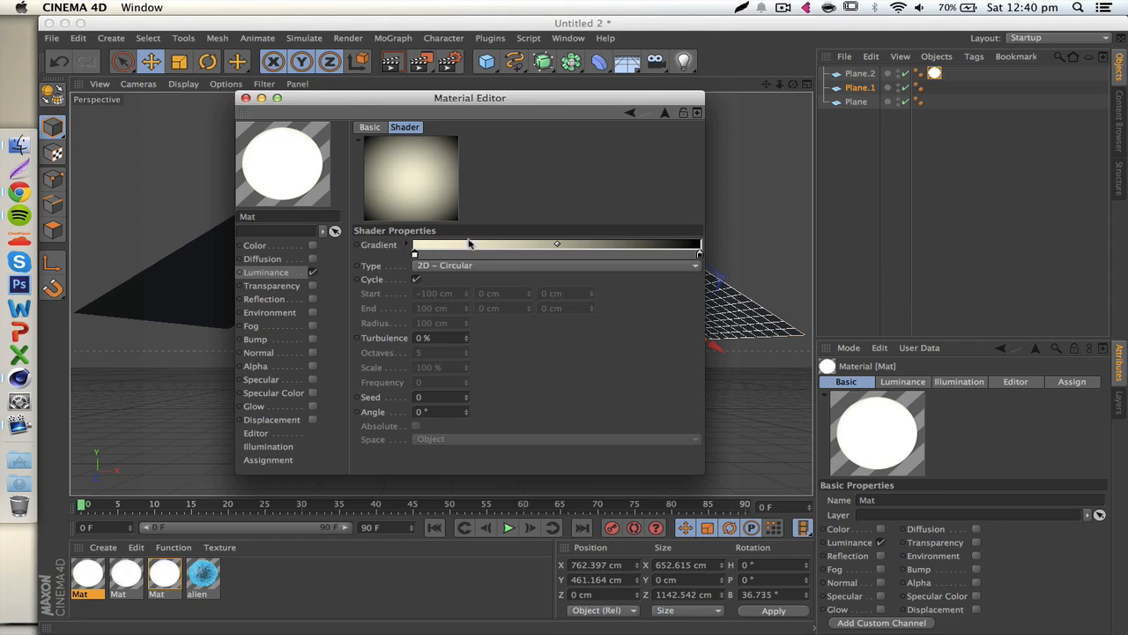
left_click(246, 98)
left_click_drag(88, 574, 234, 281)
Step: Recolour the second material's light gradient knot to pale blue with hue 191° and apply that material to the right tilted plane
double_click(127, 575)
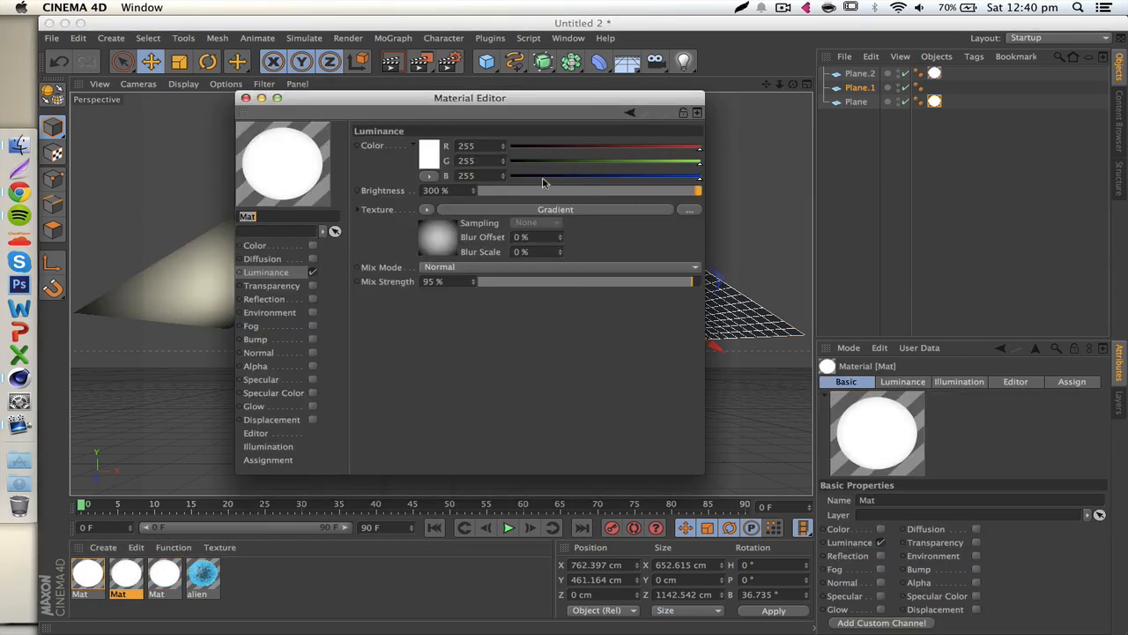
left_click(423, 242)
double_click(420, 256)
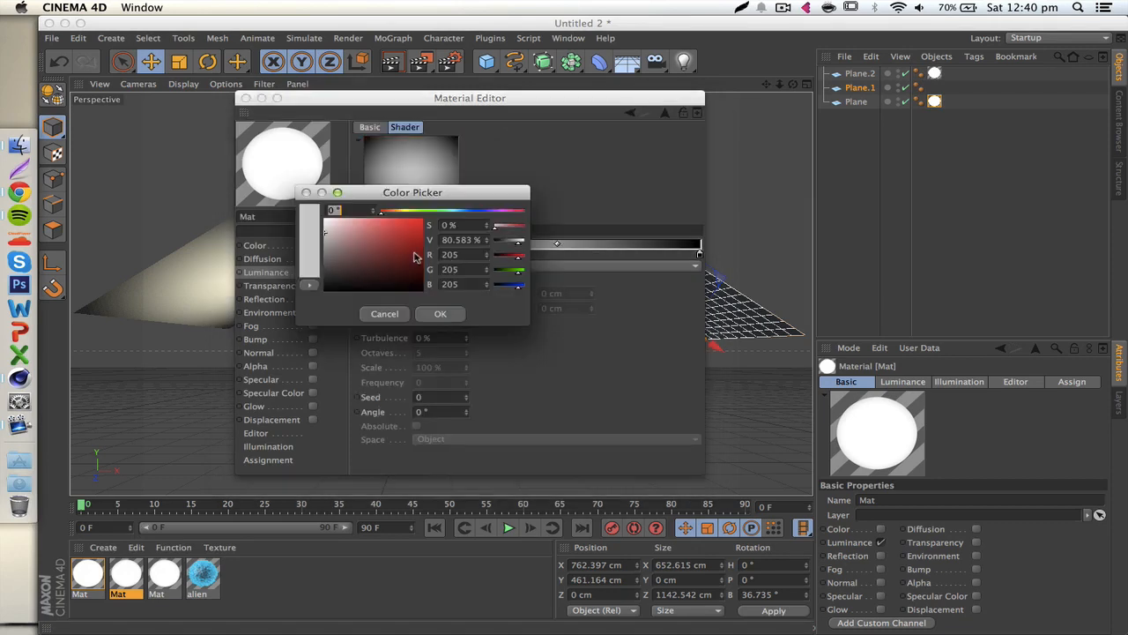
left_click(458, 211)
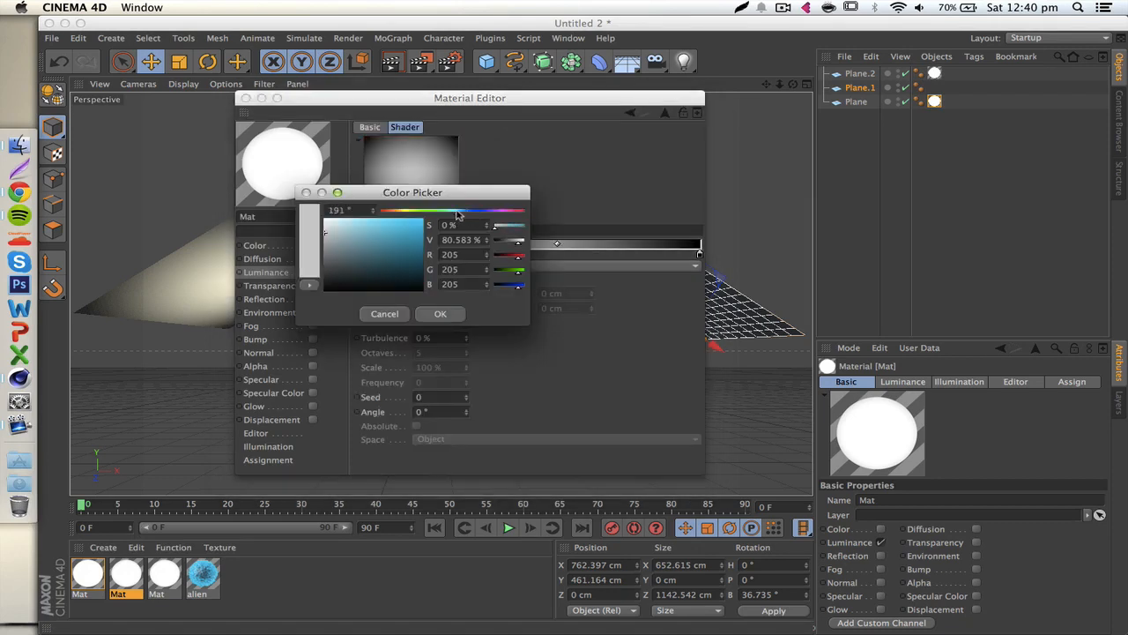
left_click(341, 223)
left_click(441, 315)
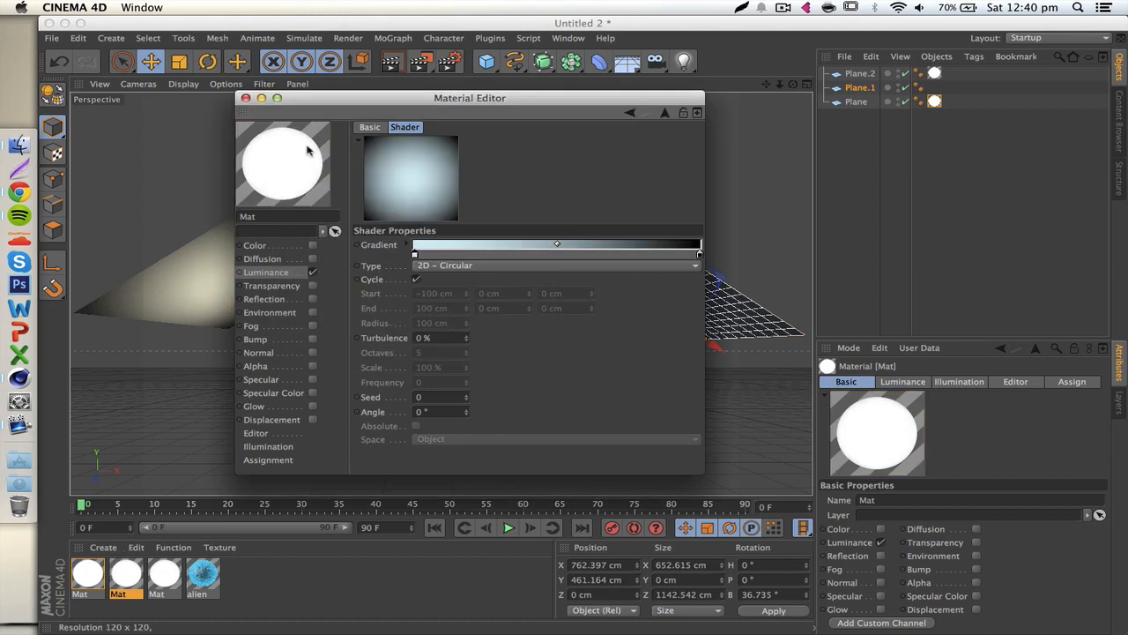
left_click(245, 98)
mouse_move(125, 577)
left_mouse_down()
mouse_move(667, 323)
mouse_move(685, 297)
left_mouse_up()
left_click(896, 235)
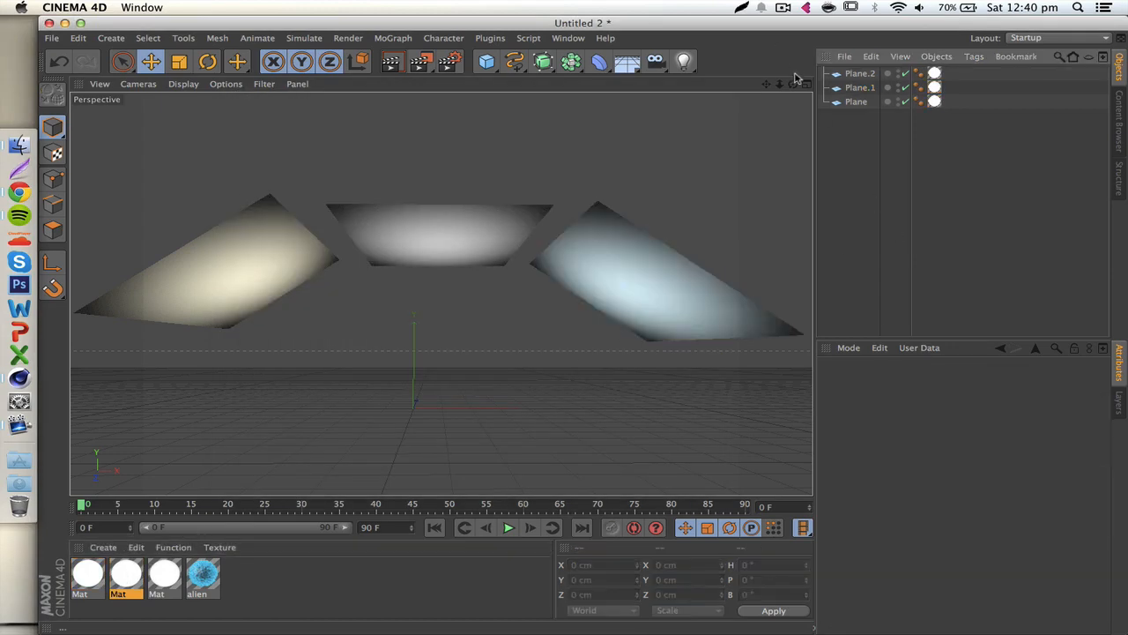
Step: Add a Platonic object beneath the light planes and raise it to about Y 260 cm
left_click_drag(793, 84, 793, 145)
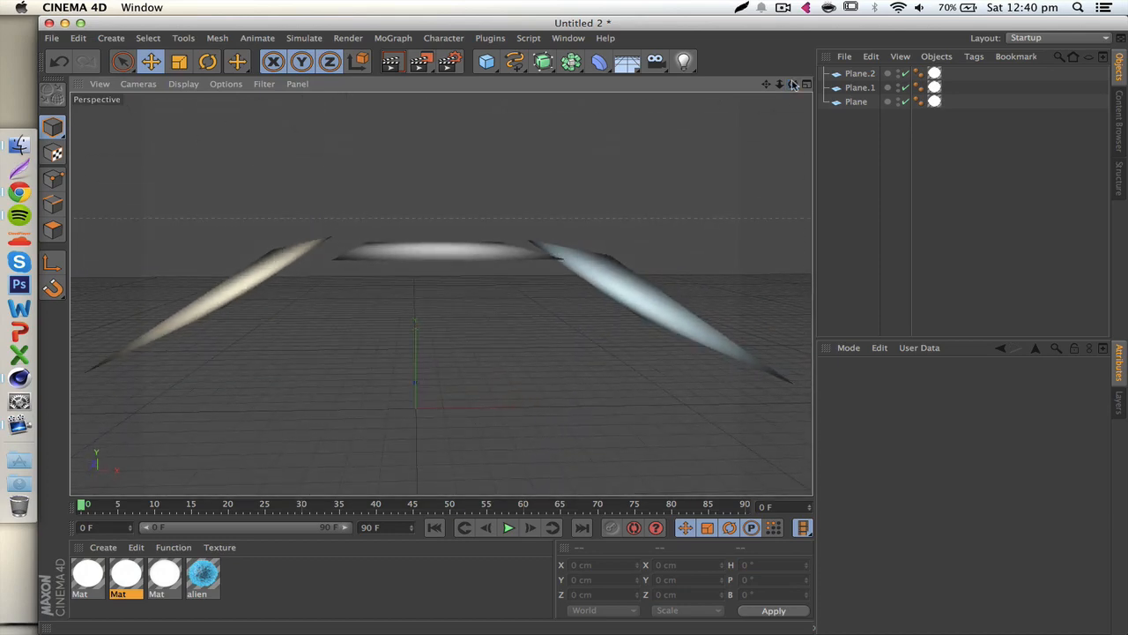
left_click_drag(766, 84, 721, 26)
scroll(353, 325, "up", 5)
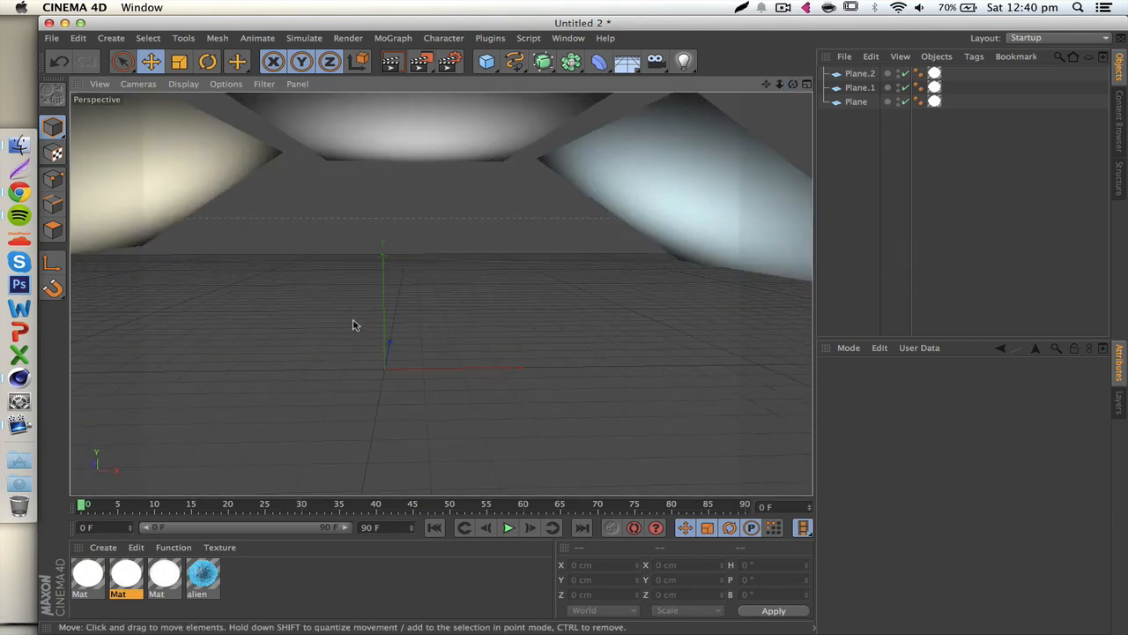
left_click_drag(487, 61, 638, 158)
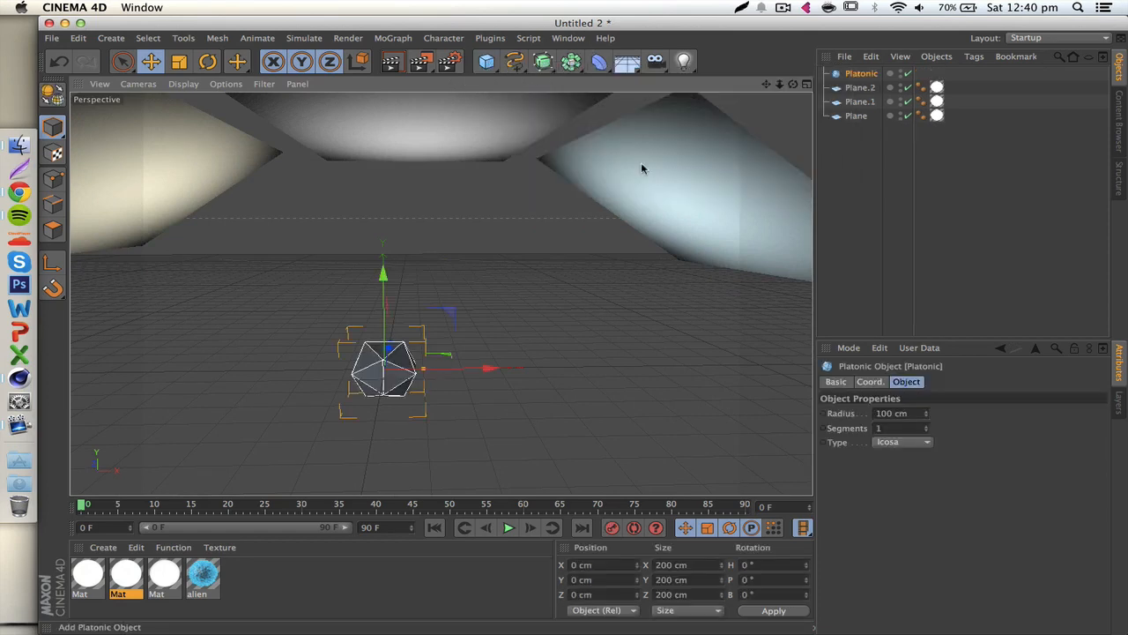
left_click_drag(384, 275, 383, 184)
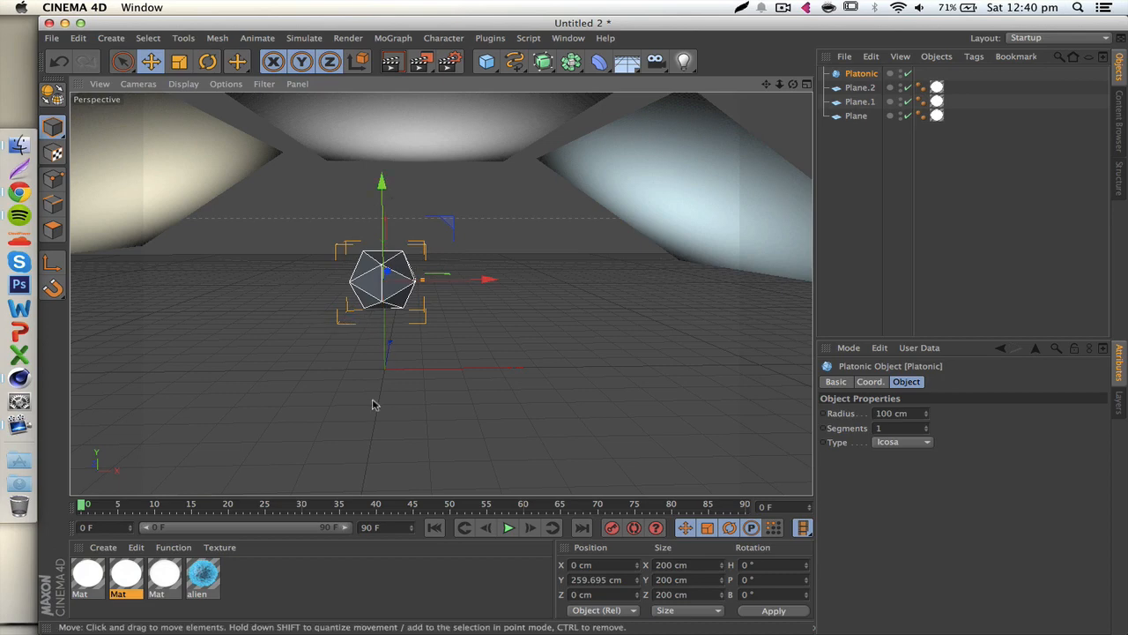
Step: Rotate the Platonic object freely to about H -121°, P 66°, B 84°
scroll(372, 403, "up", 3)
scroll(373, 403, "up", 1)
left_click(208, 61)
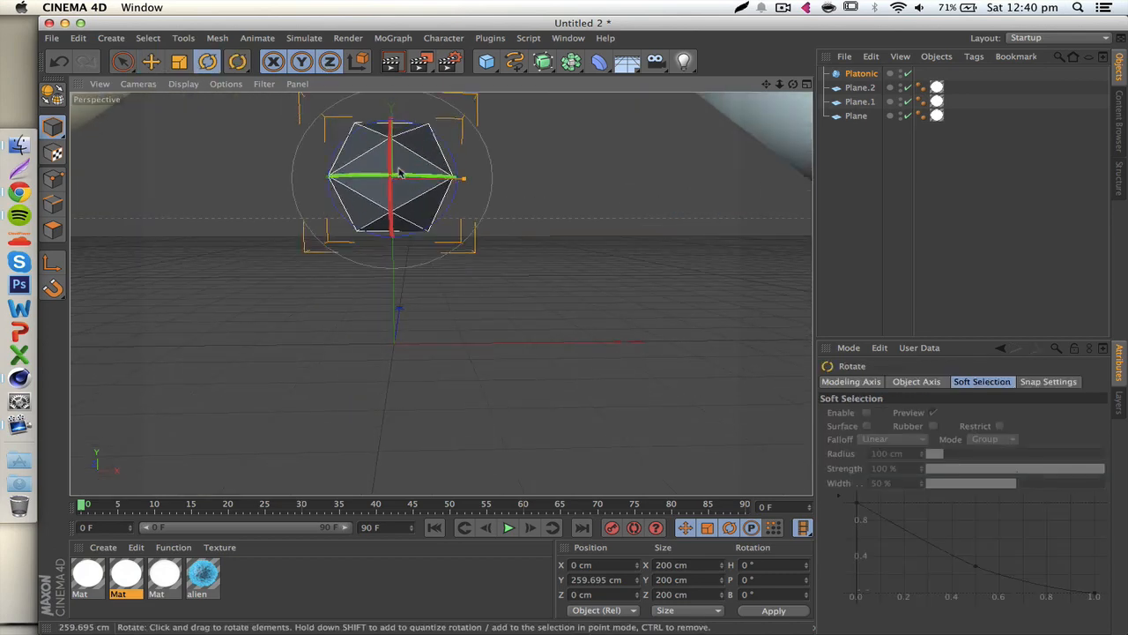
left_click_drag(398, 168, 339, 262)
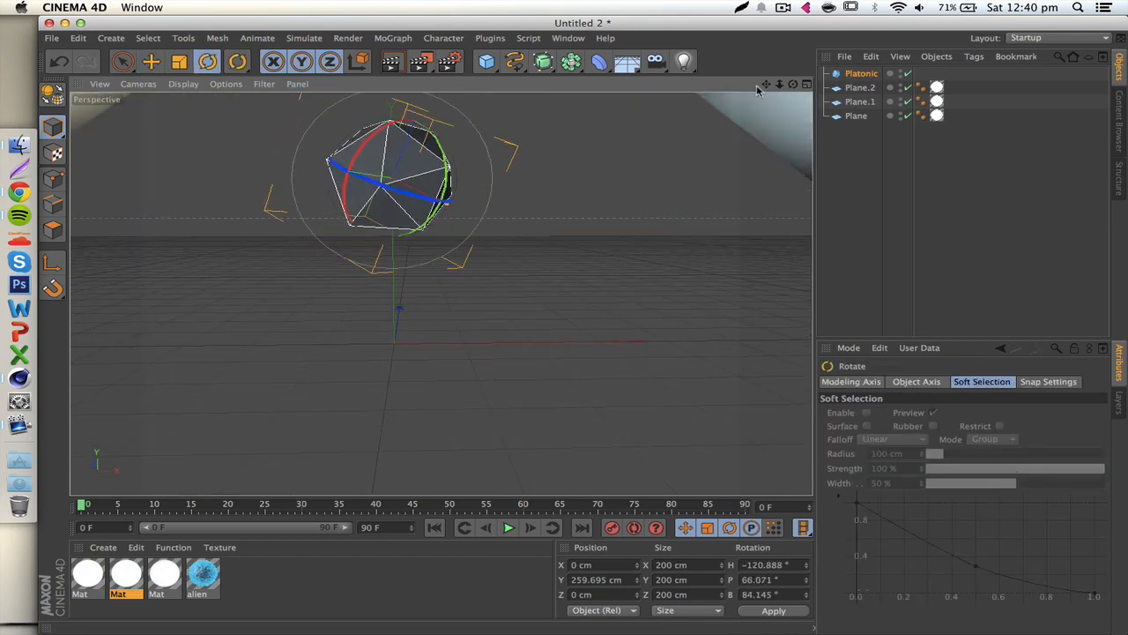
left_click_drag(766, 84, 790, 123)
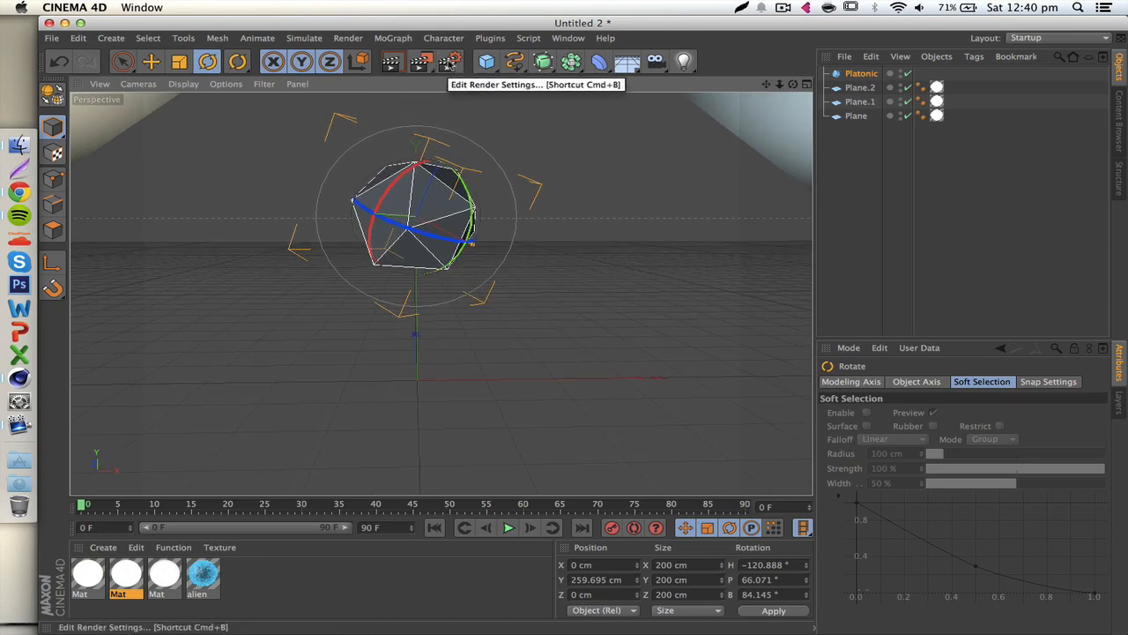
Step: Add the Ambient Occlusion and Global Illumination effects to the render settings and display the Ambient Occlusion options
left_click(449, 61)
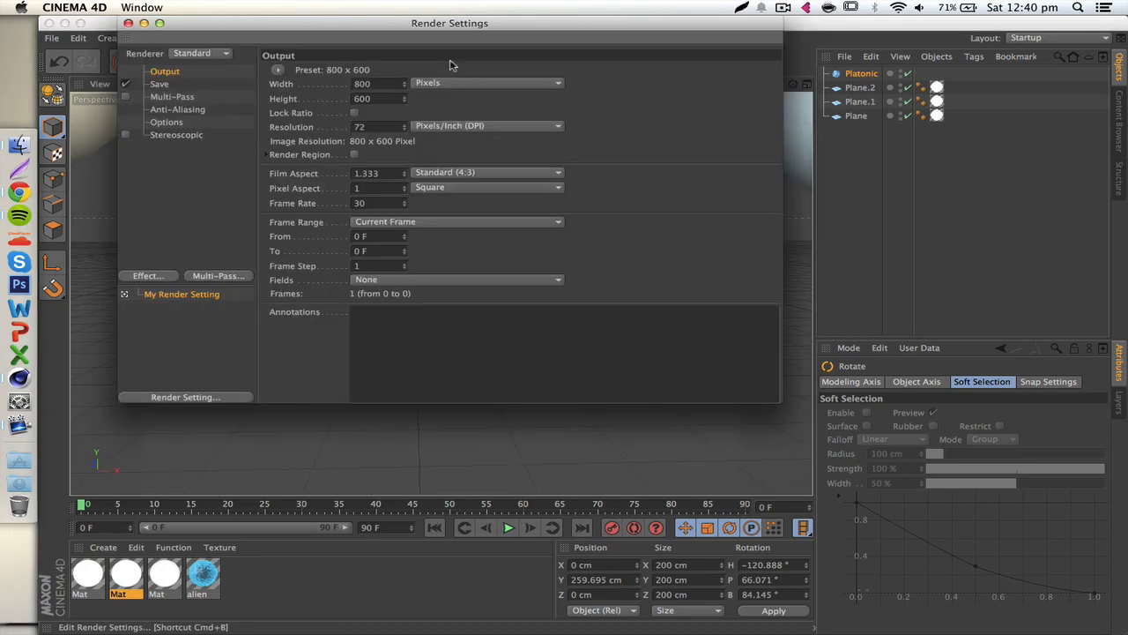
left_click(186, 170)
left_click(146, 277)
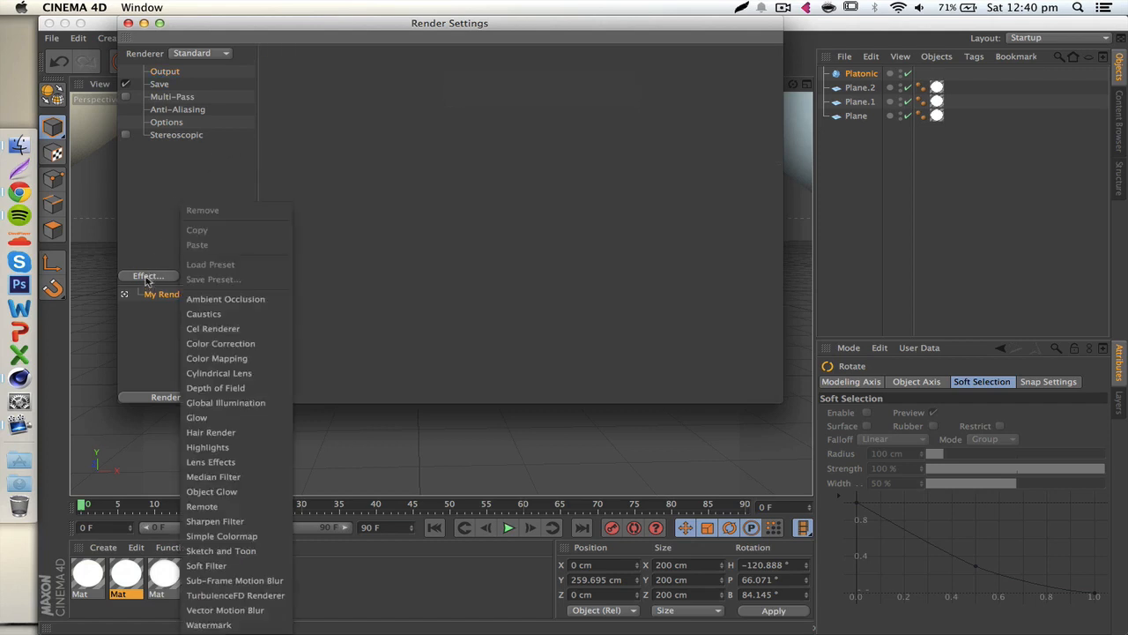
left_click(203, 299)
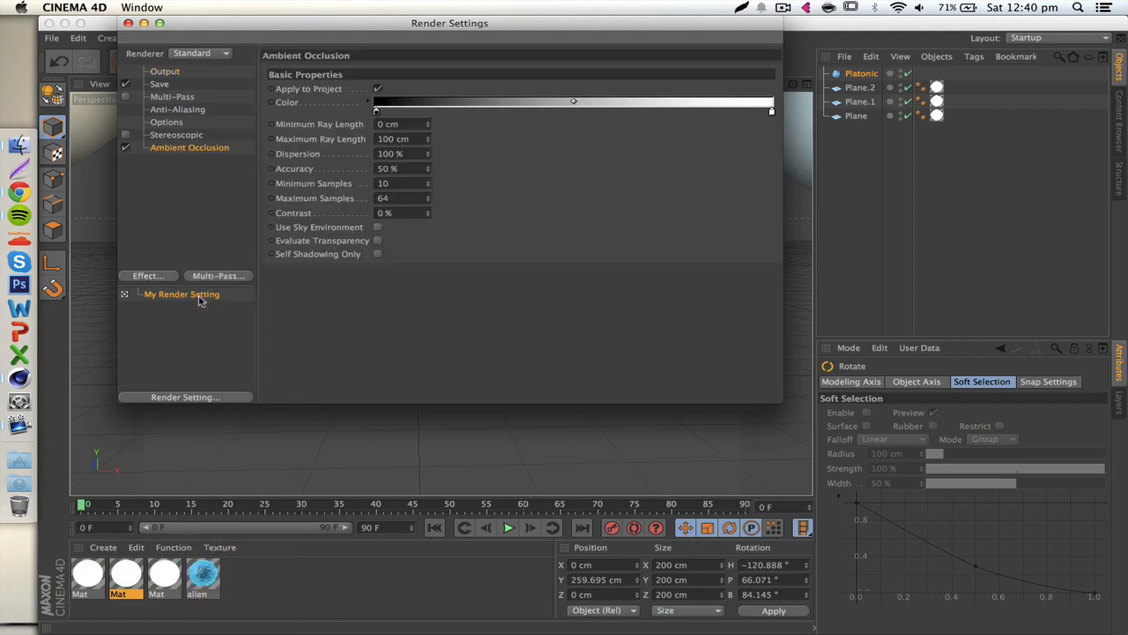
left_click(130, 276)
left_click(203, 403)
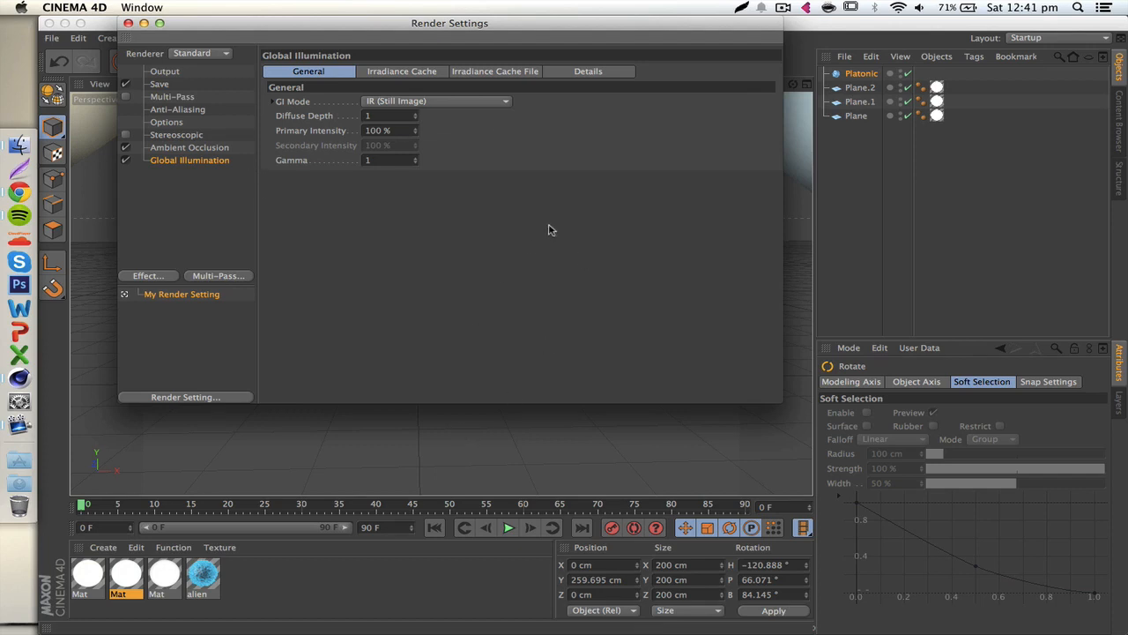
left_click(200, 150)
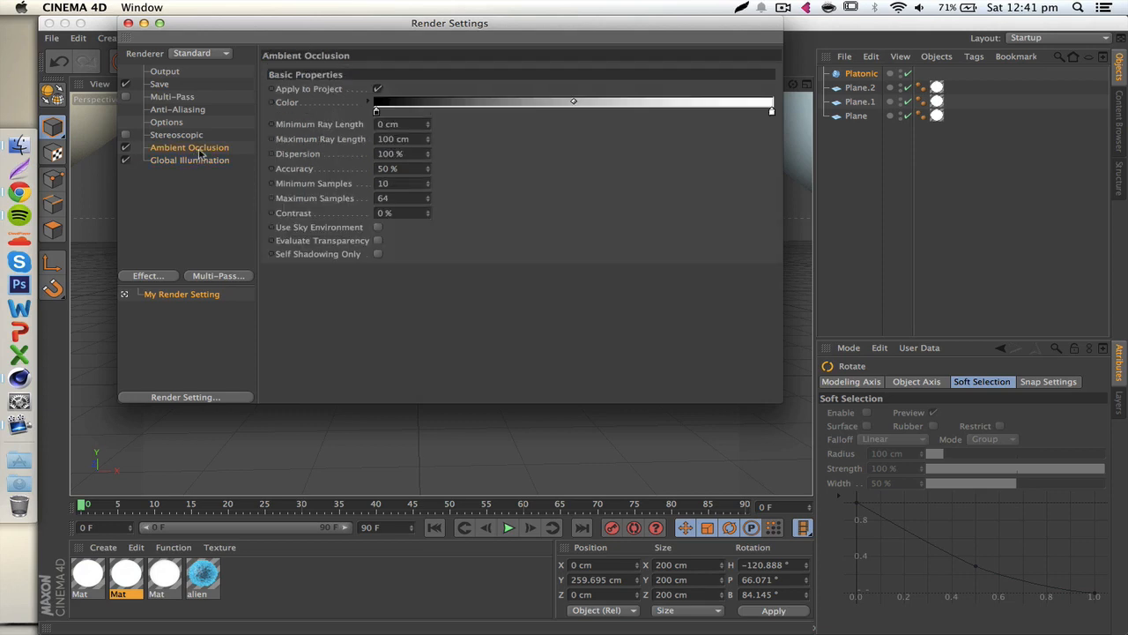
Step: Set the render save format to PNG and enable the alpha channel
left_click(164, 84)
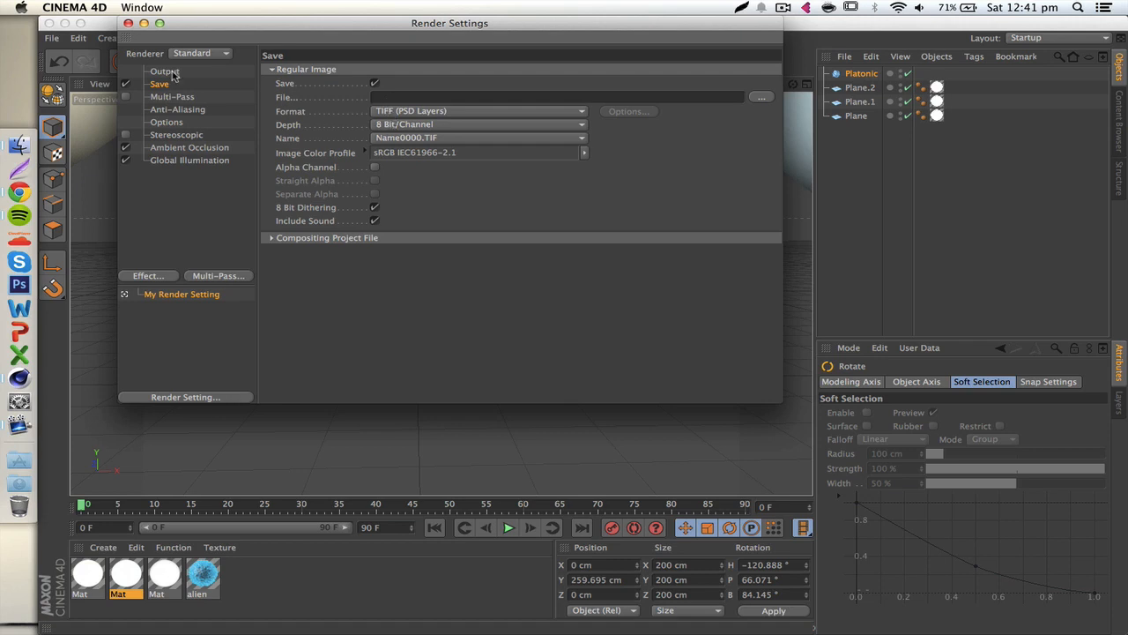
left_click(464, 112)
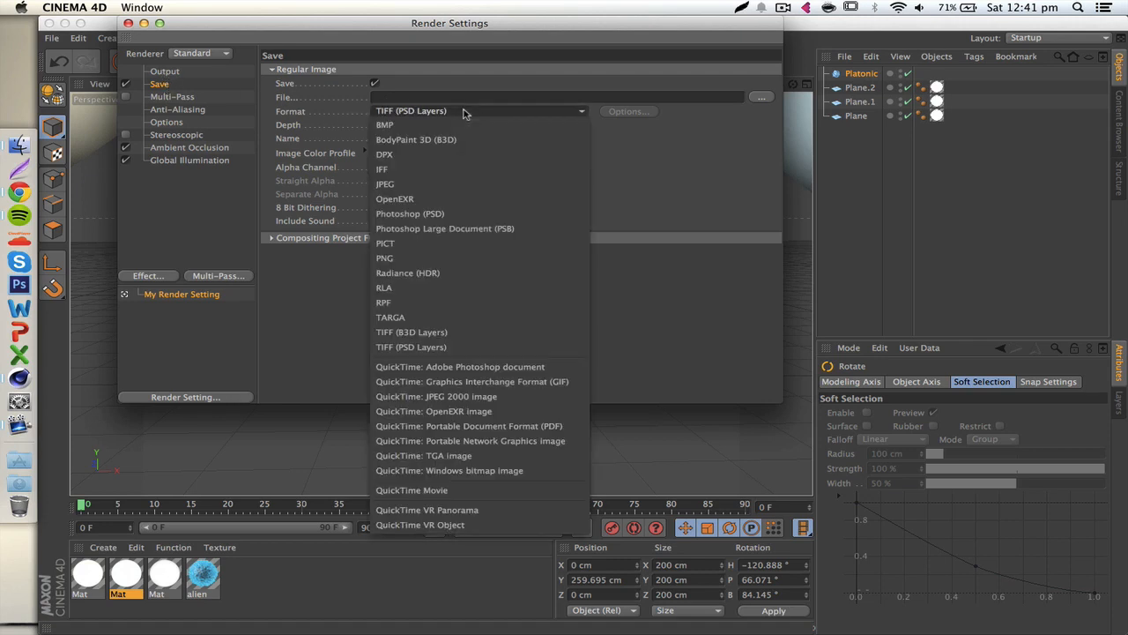
left_click(419, 258)
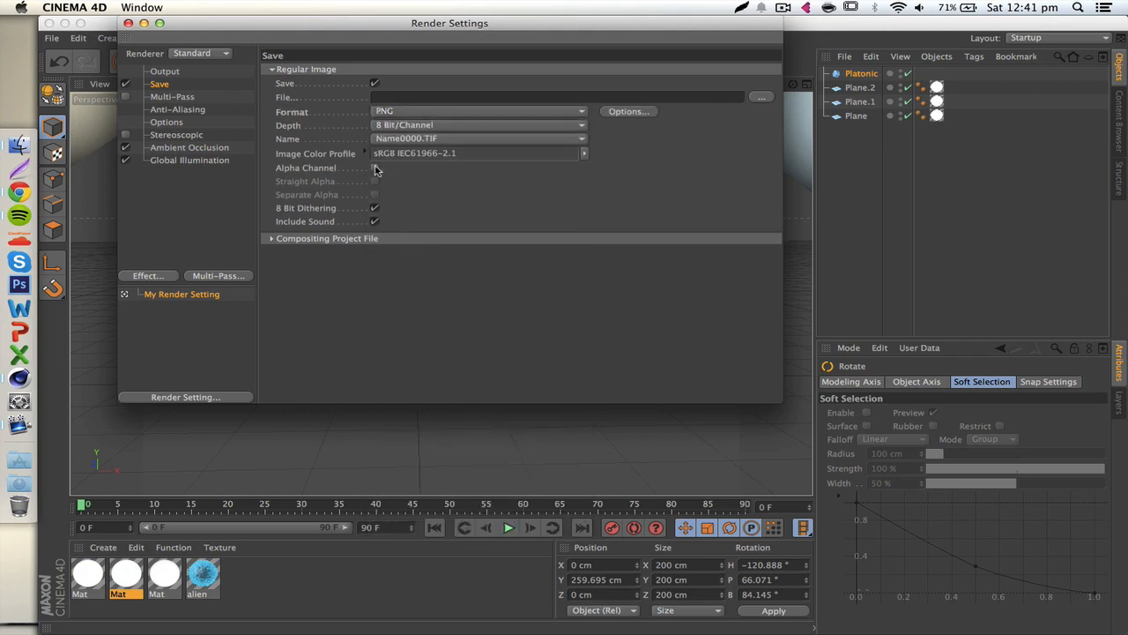
left_click(376, 168)
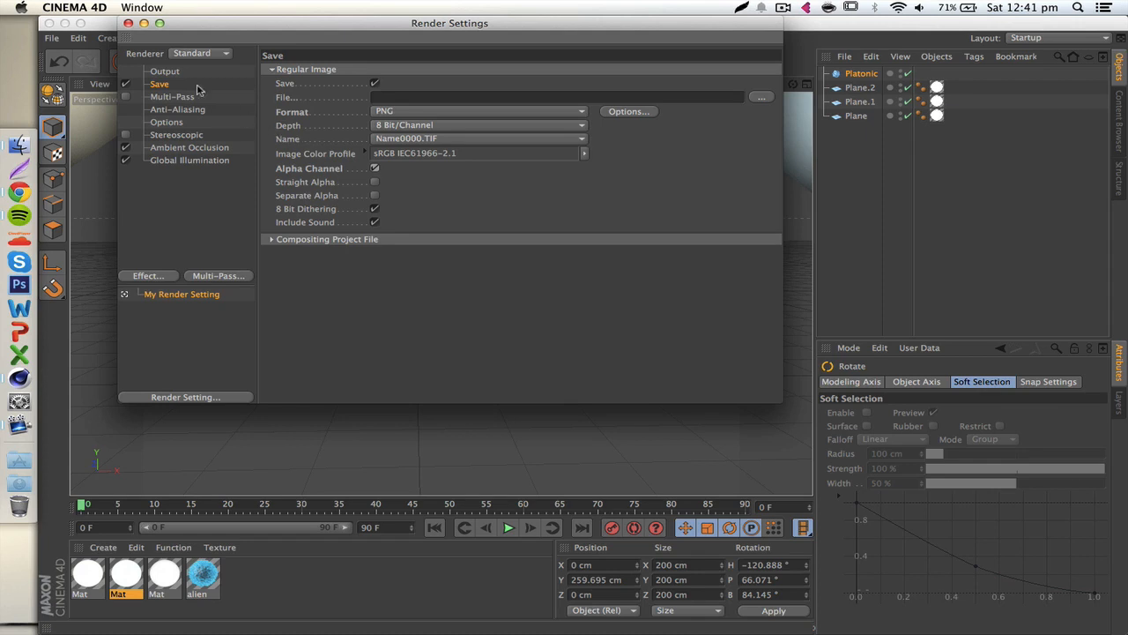
Step: Apply the 1024 x 768 screen preset to the render output and close the render settings
left_click(165, 71)
left_click(278, 70)
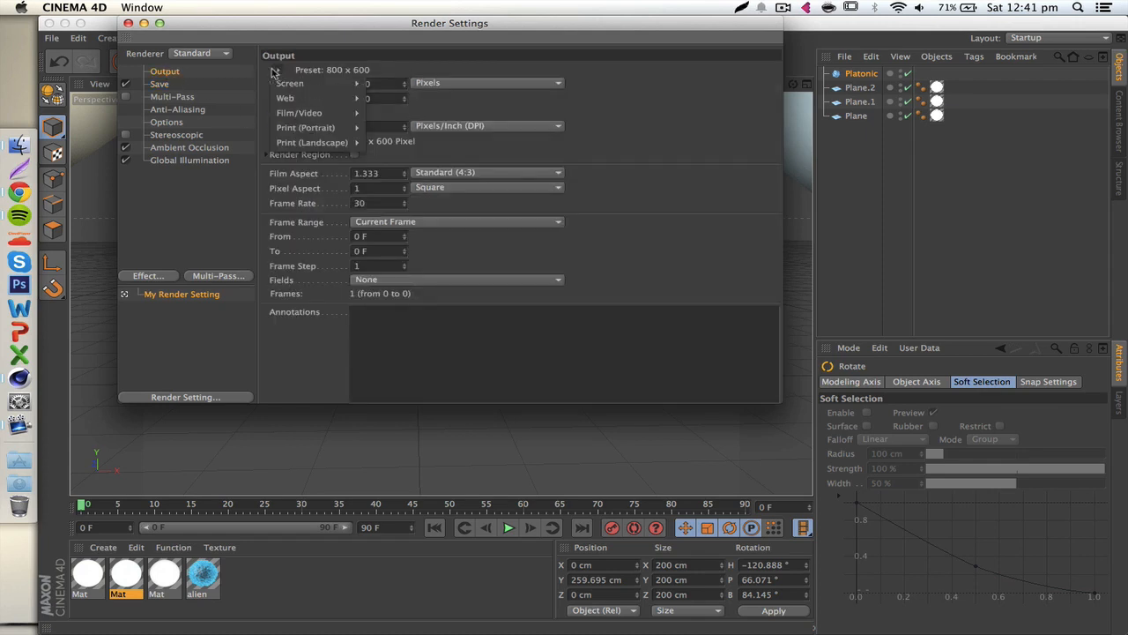
mouse_move(289, 83)
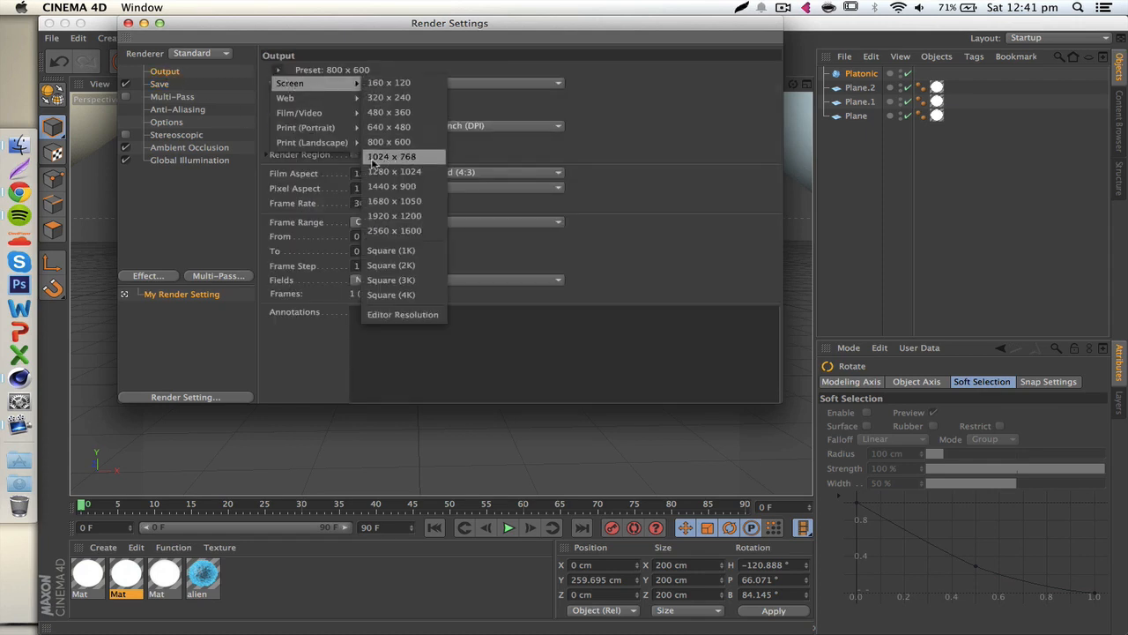
left_click(383, 156)
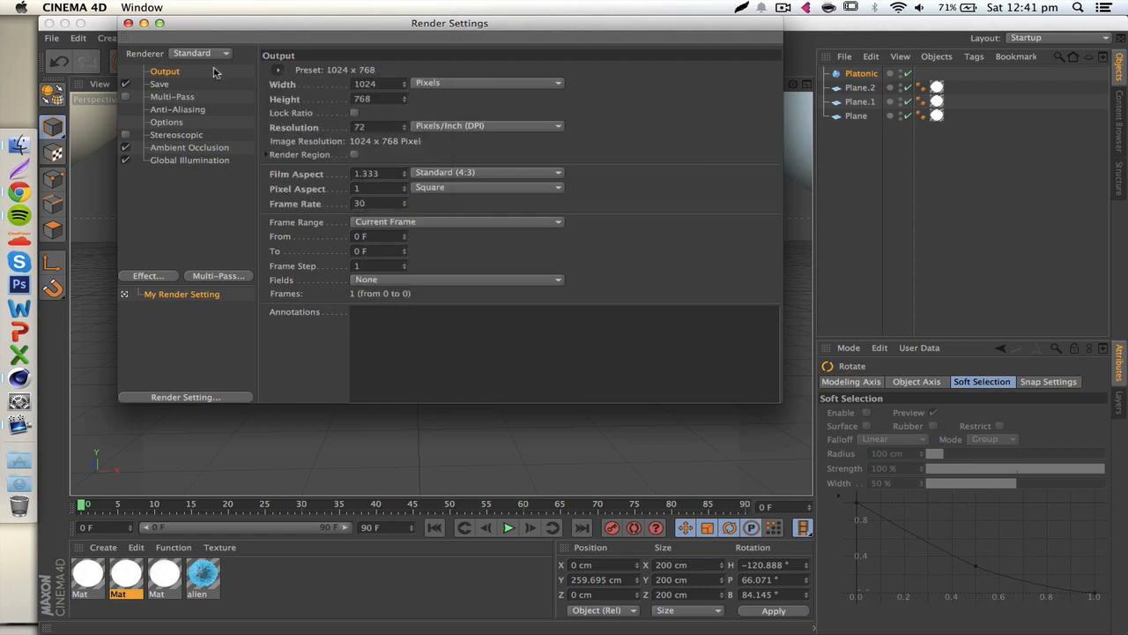
left_click(127, 23)
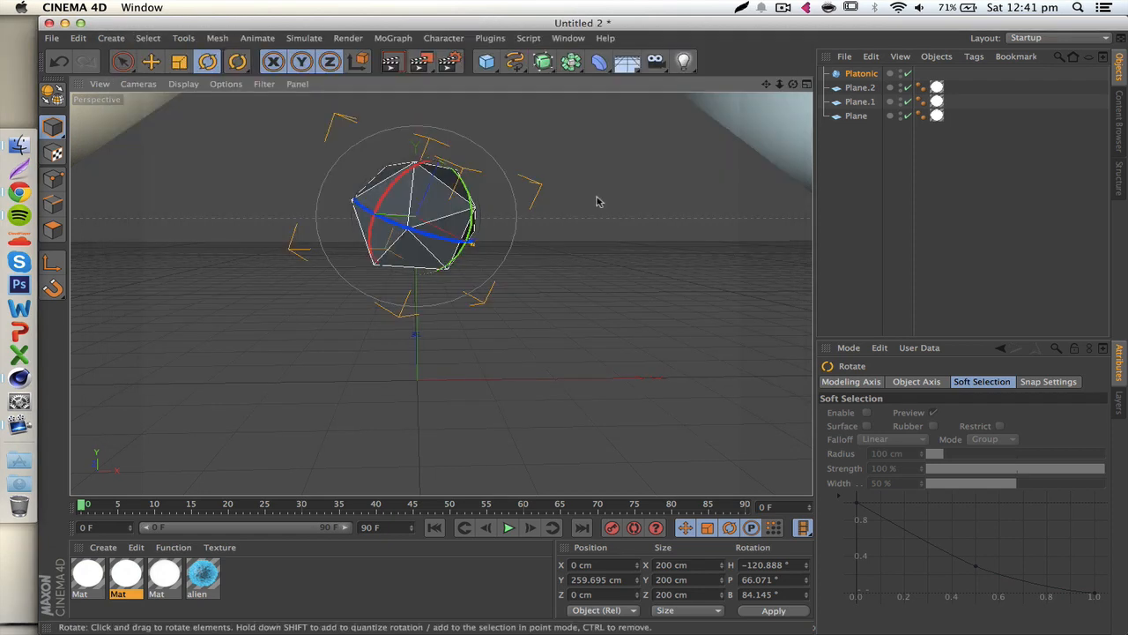
Step: Create a new default material, apply it to the Platonic object and clear the object selection
double_click(264, 572)
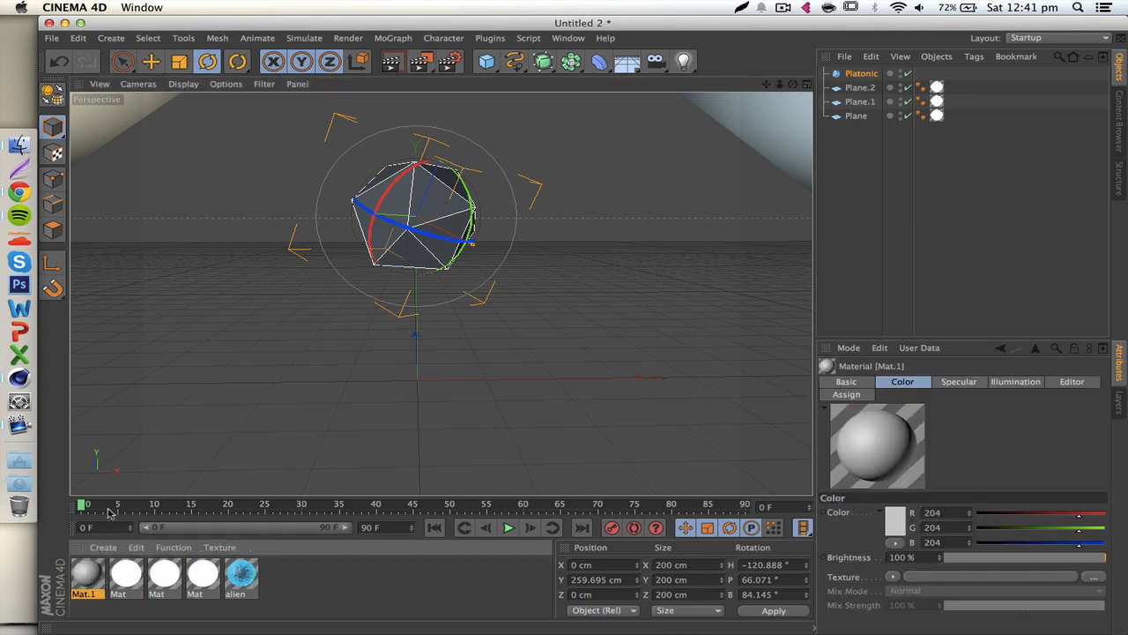
left_click_drag(92, 575, 421, 225)
left_click(549, 189)
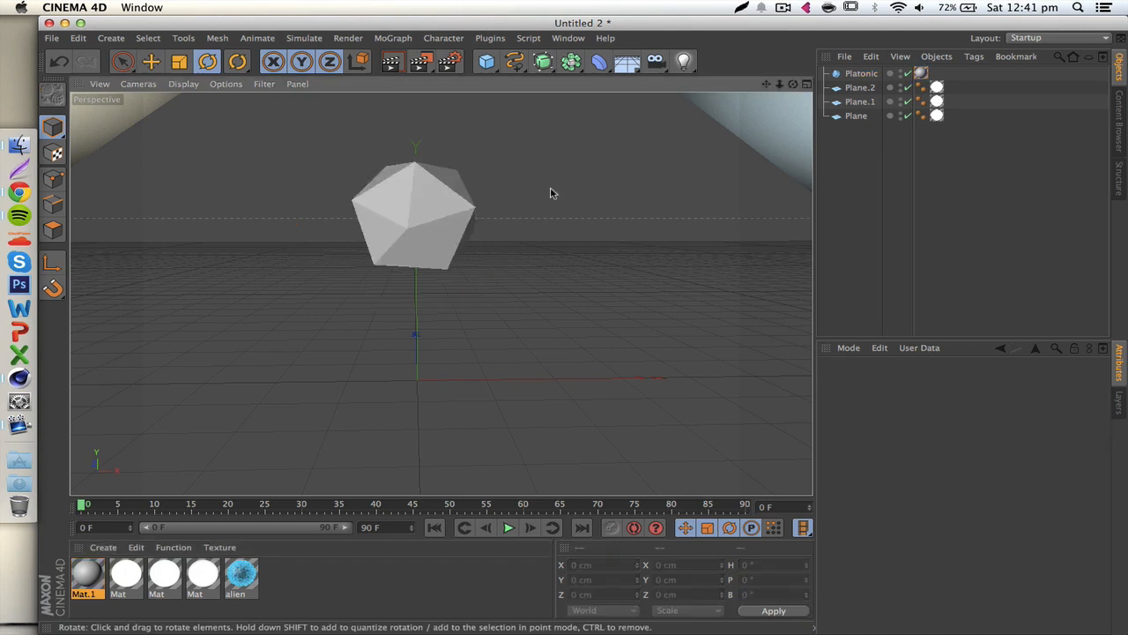
Step: Render a close-up region around the Platonic object to check its shading
left_click_drag(420, 59, 468, 79)
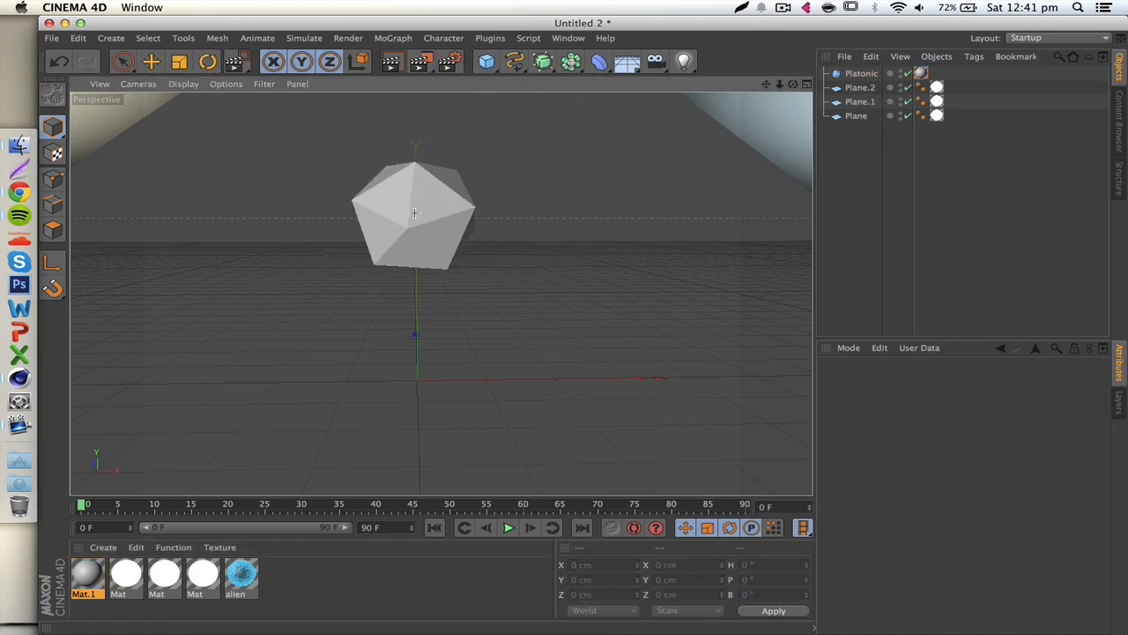
scroll(414, 212, "up", 3)
left_click_drag(301, 115, 567, 373)
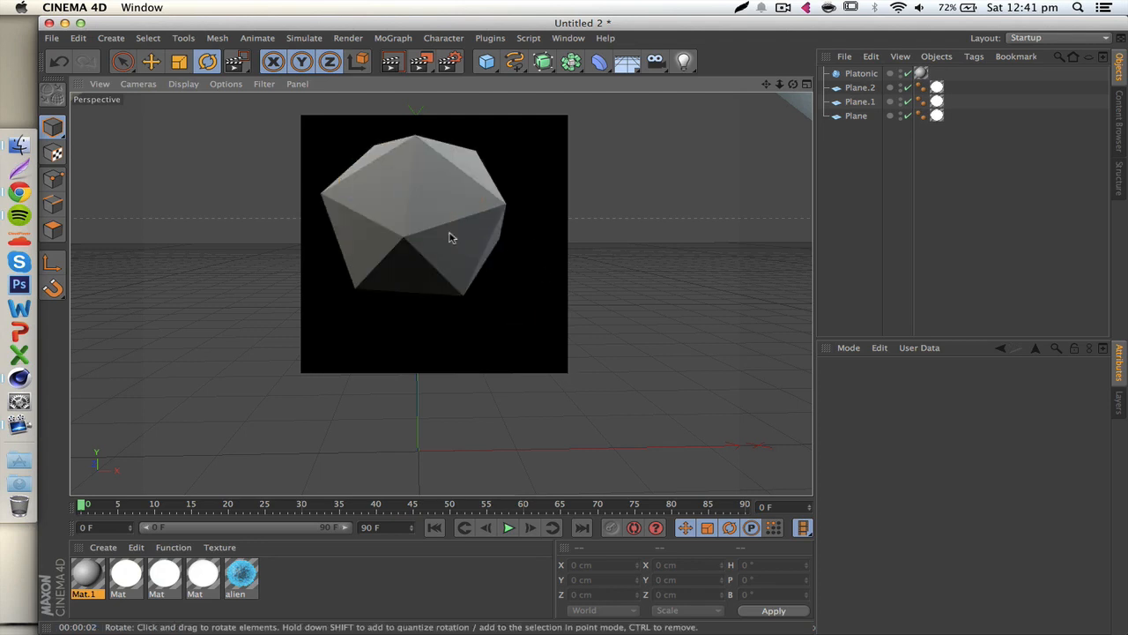
left_click(506, 213)
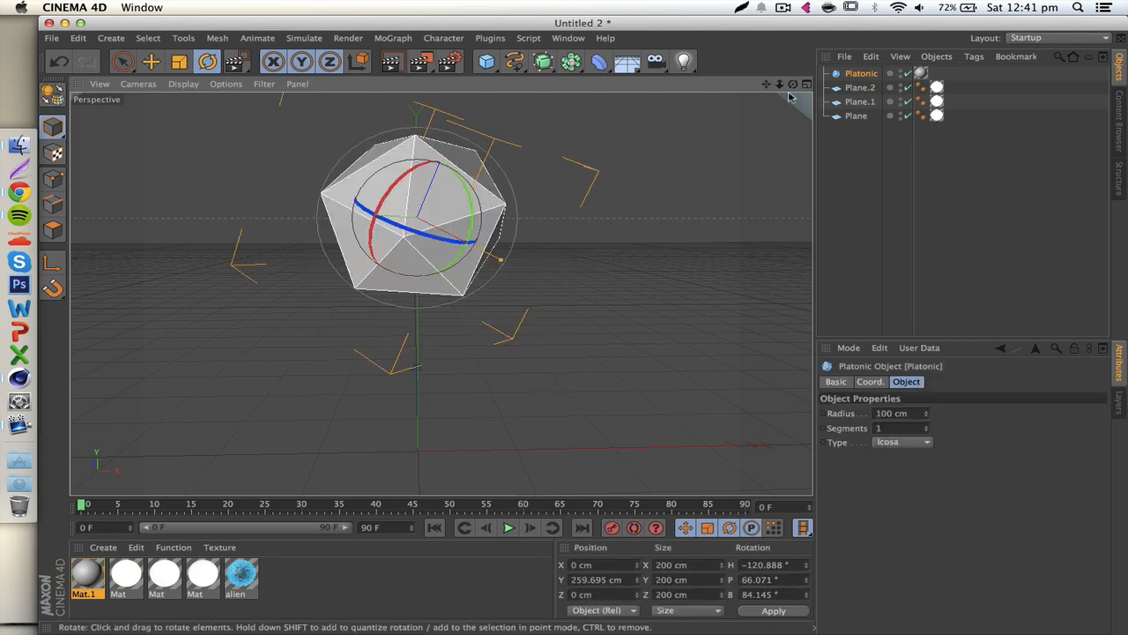
Step: Add an Arc spline at the scene origin and rotate it to about B 133° so it curves downward
scroll(584, 327, "down", 3)
right_click_drag(442, 294, 416, 294, "alt")
middle_click_drag(442, 293, 423, 286, "alt")
mouse_move(766, 84)
left_mouse_down()
mouse_move(750, 74)
mouse_move(779, 85)
left_mouse_up()
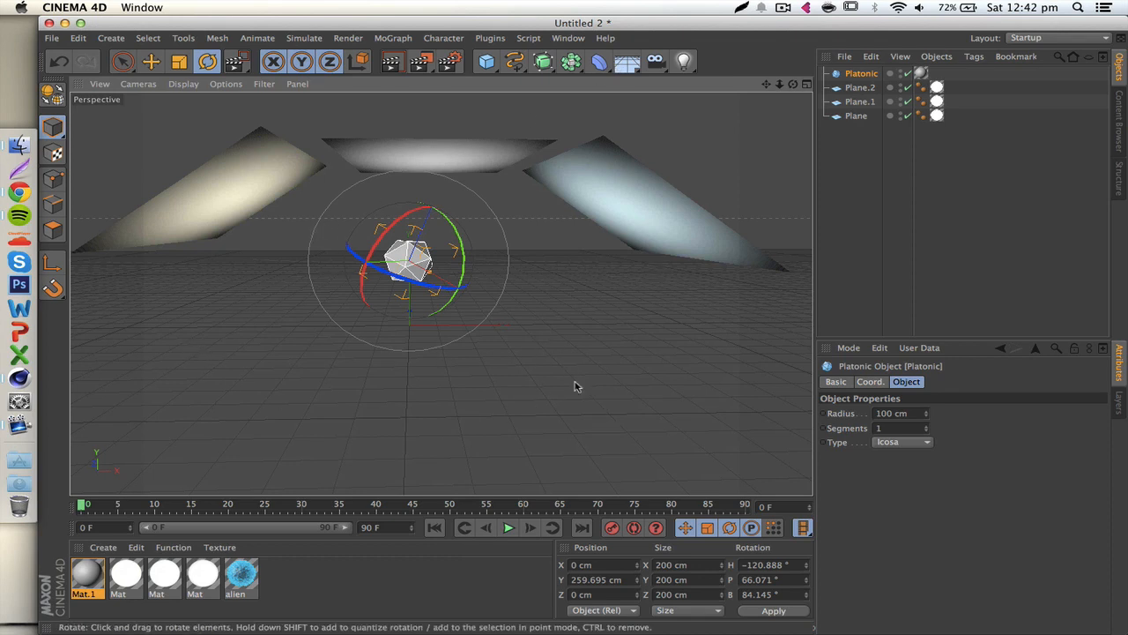
left_click(515, 61)
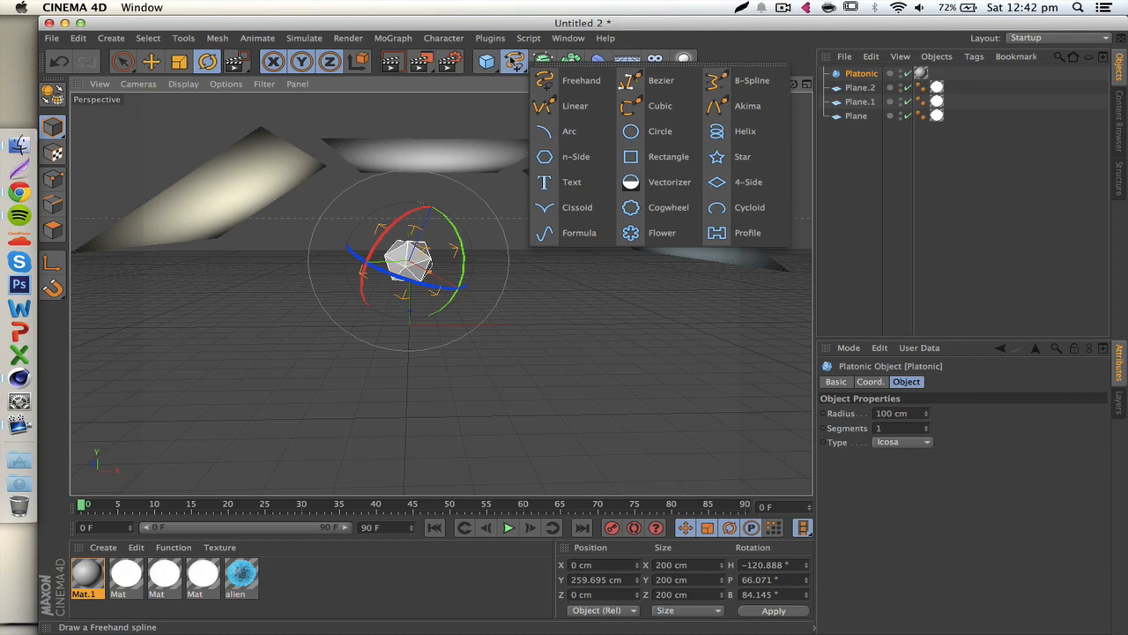
left_click(569, 133)
scroll(504, 294, "up", 4)
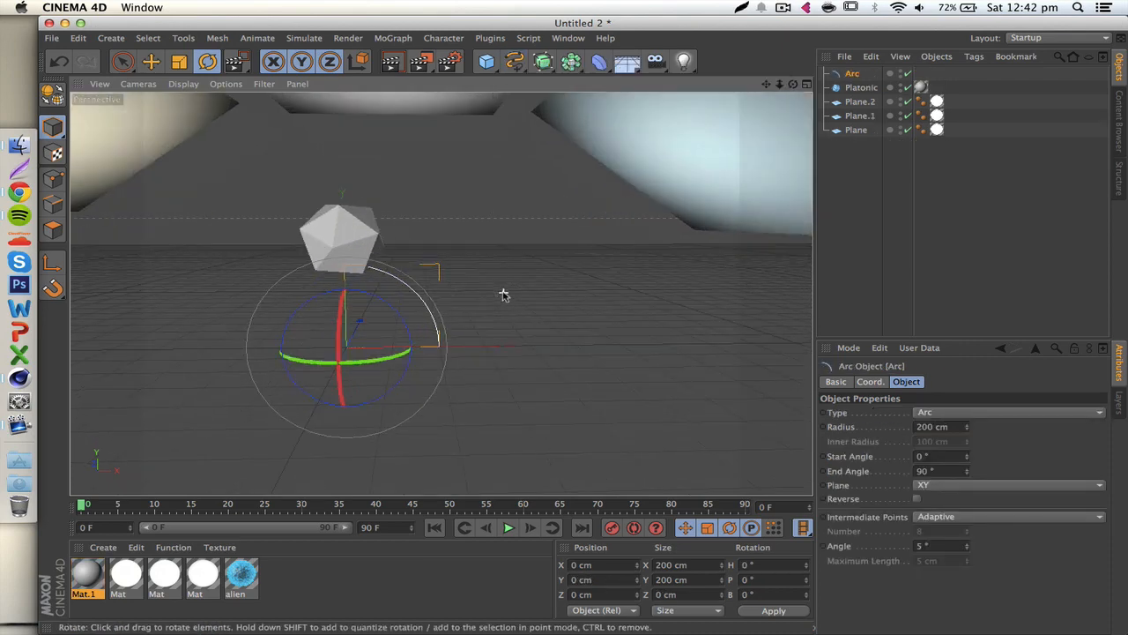
left_click(207, 62)
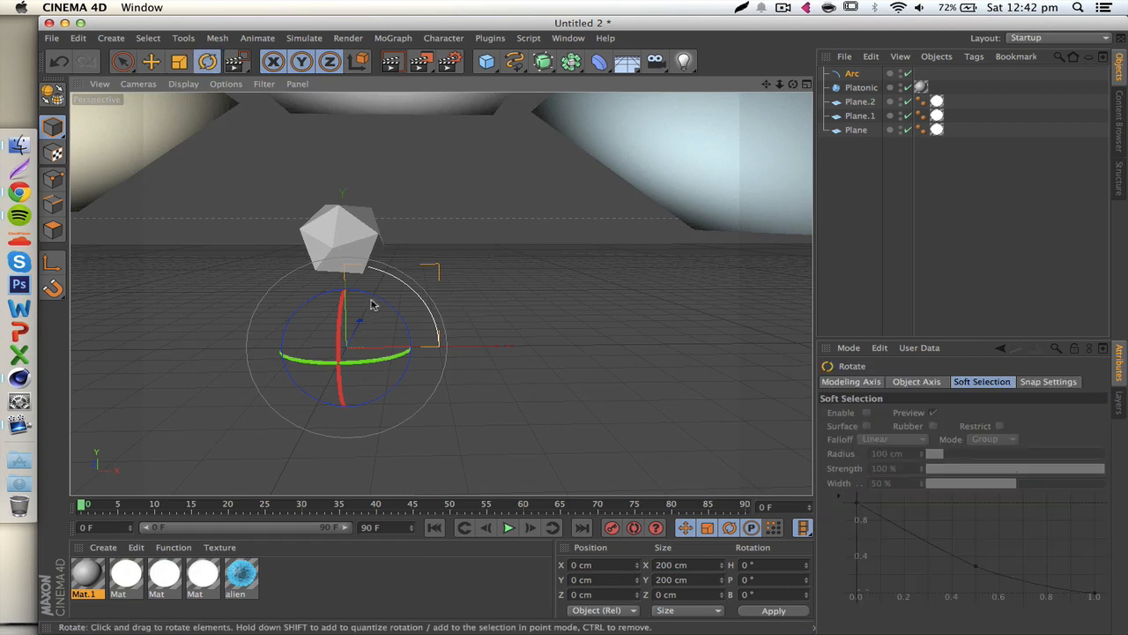
left_click_drag(378, 297, 383, 421)
Step: Set the arc's start angle to -18° and its radius to 619 cm
left_click(852, 73)
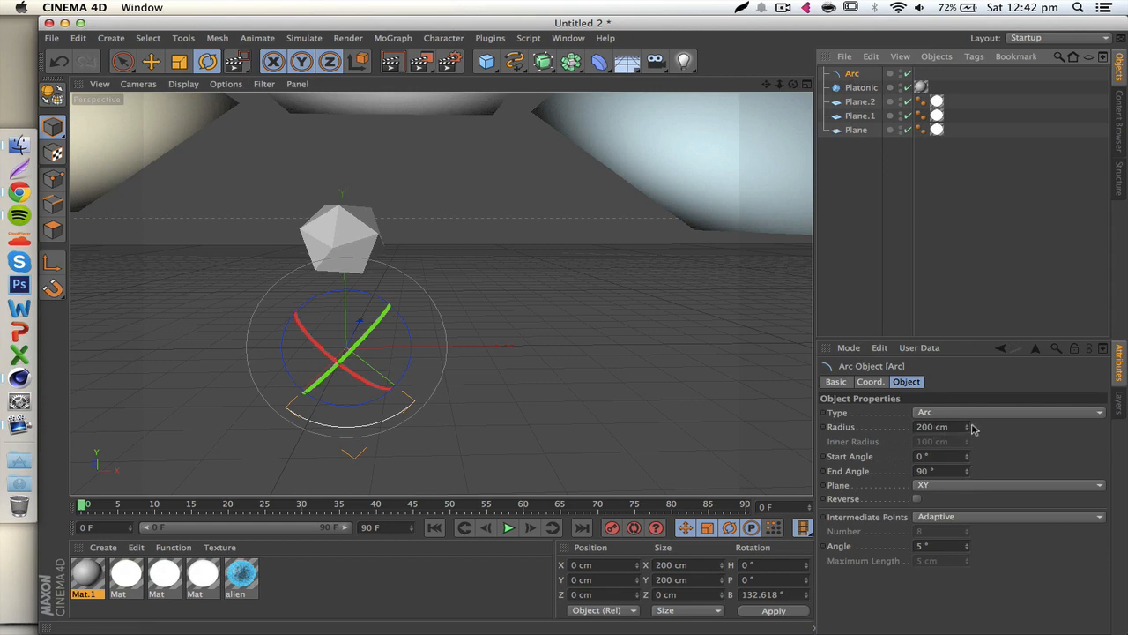
left_click_drag(968, 459, 968, 512)
left_click_drag(968, 427, 967, 460)
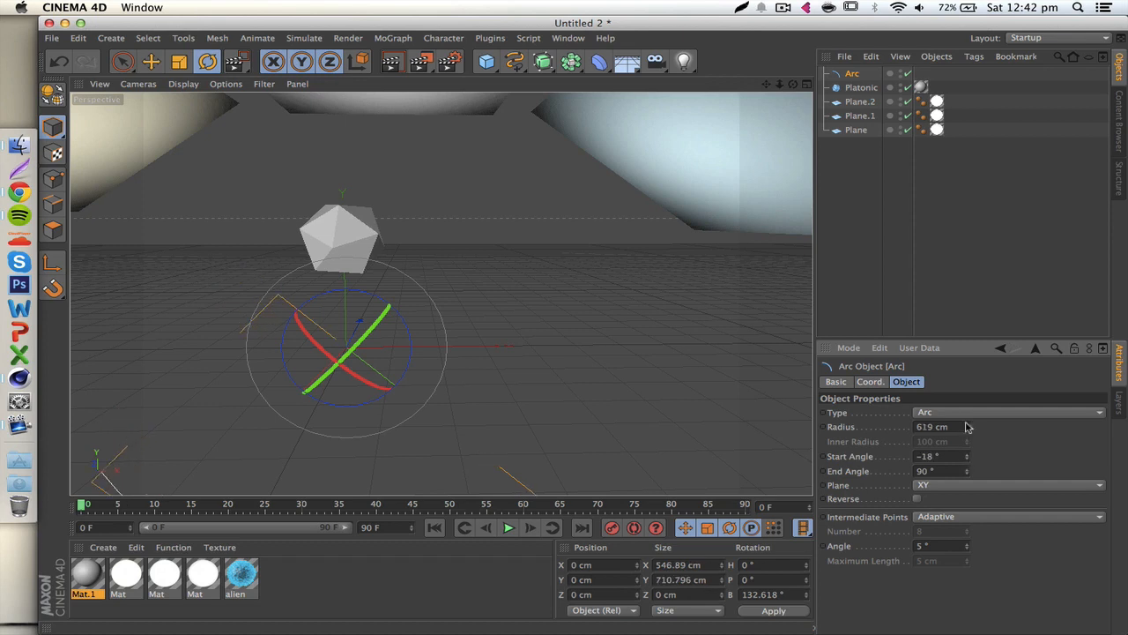
Step: Move the arc to about X 63, Y 358, Z 48 cm and level it with a bank rotation of about 124°
left_click(151, 61)
left_click_drag(467, 315, 487, 155)
left_click(207, 61)
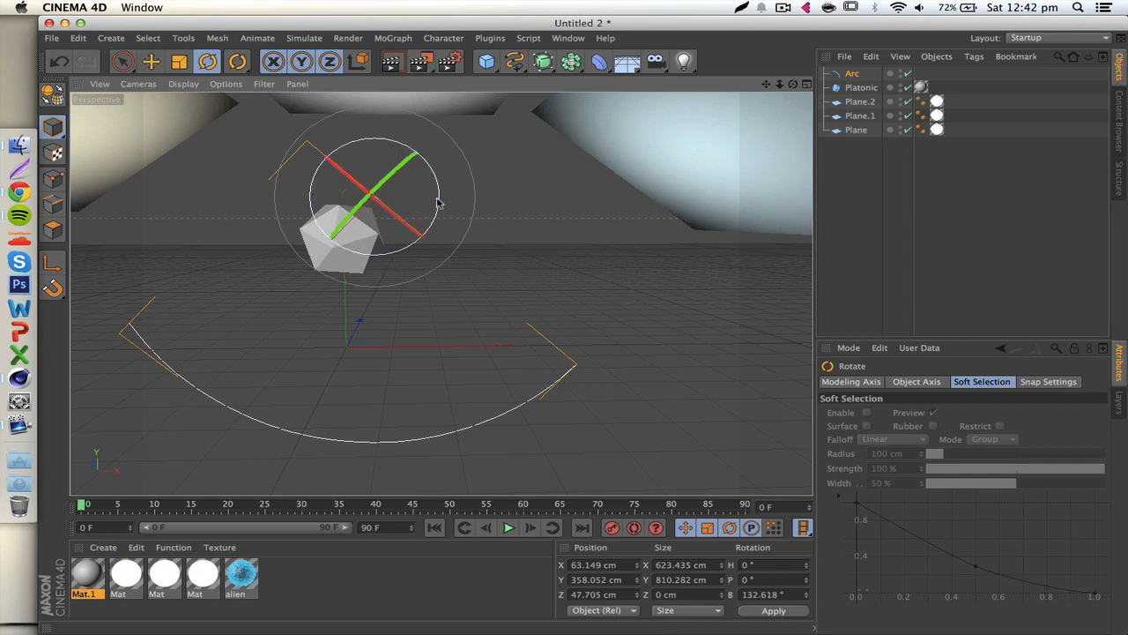
left_click_drag(441, 206, 439, 194)
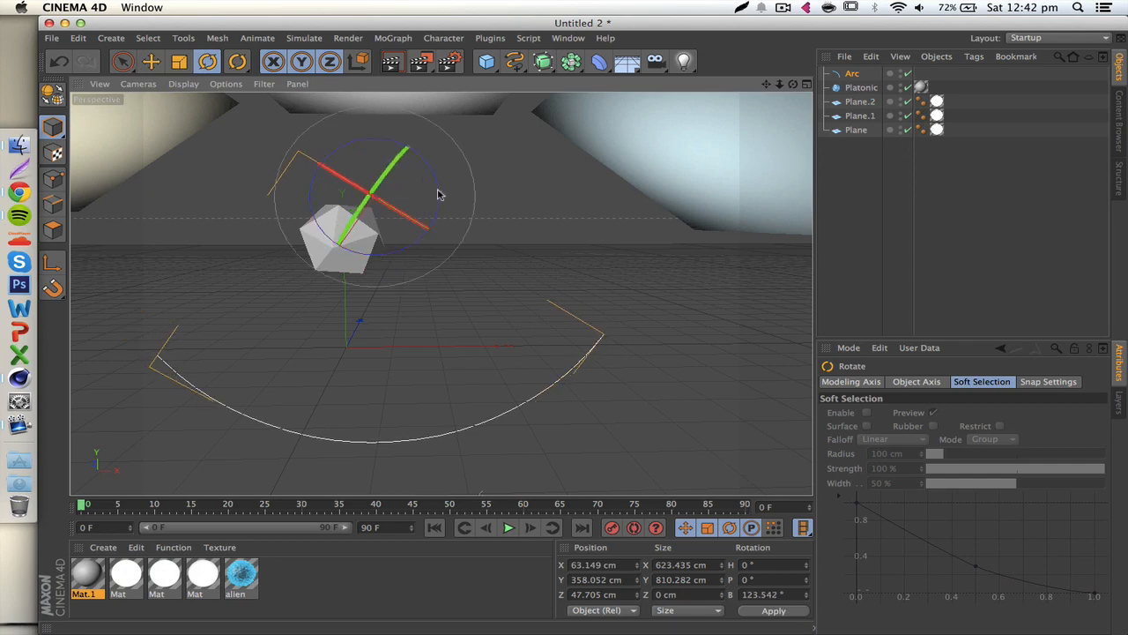
Step: Extrude the arc 1353 cm along Z with an Extrude NURBS and shift the surface to about Z -460 cm
left_click(151, 60)
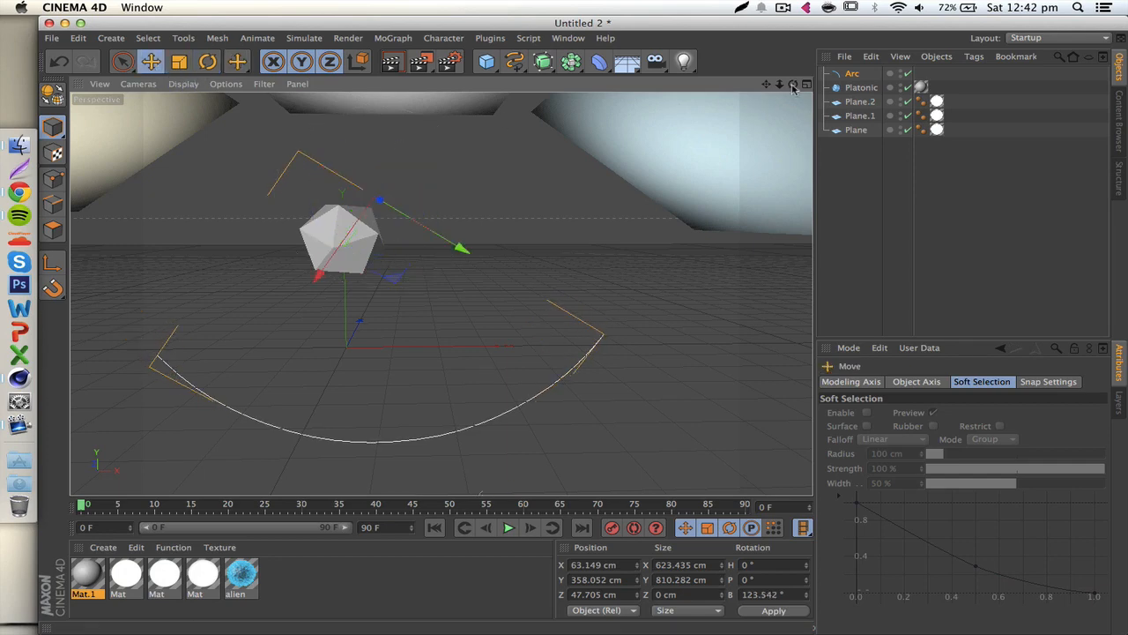
left_click_drag(793, 84, 758, 62)
left_click(857, 70)
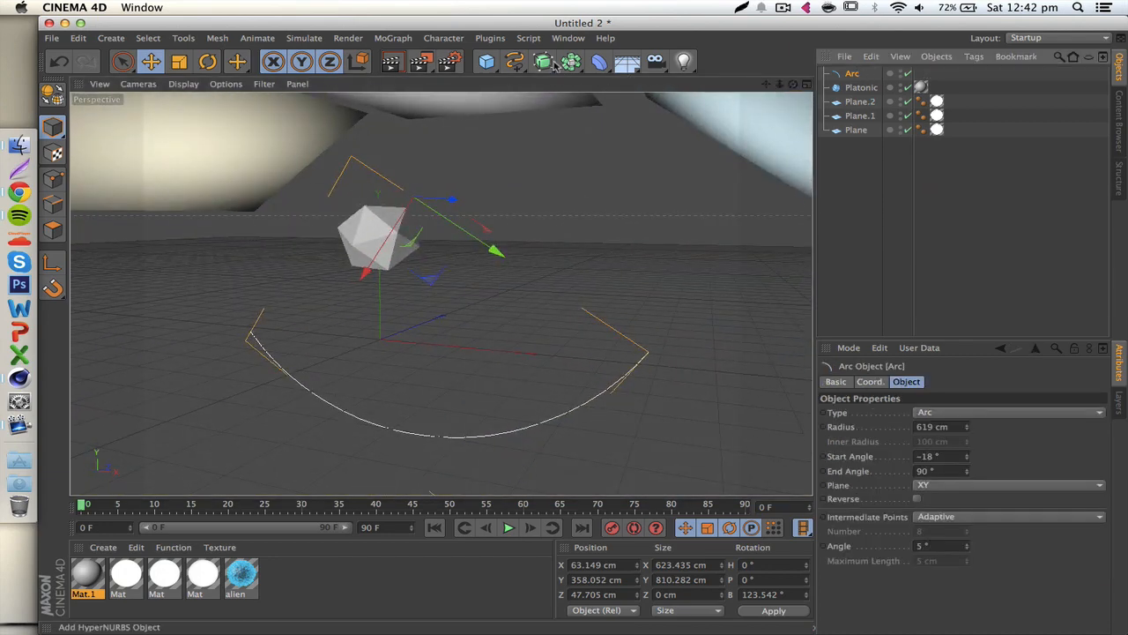
left_click_drag(543, 61, 710, 86)
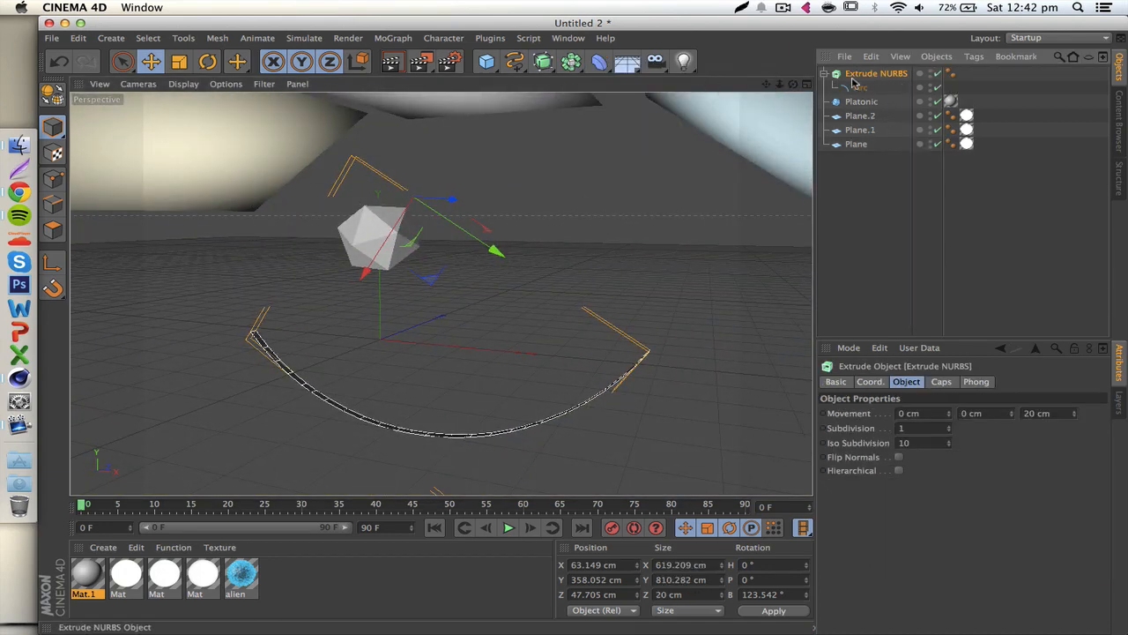
left_click_drag(1072, 415, 819, 214)
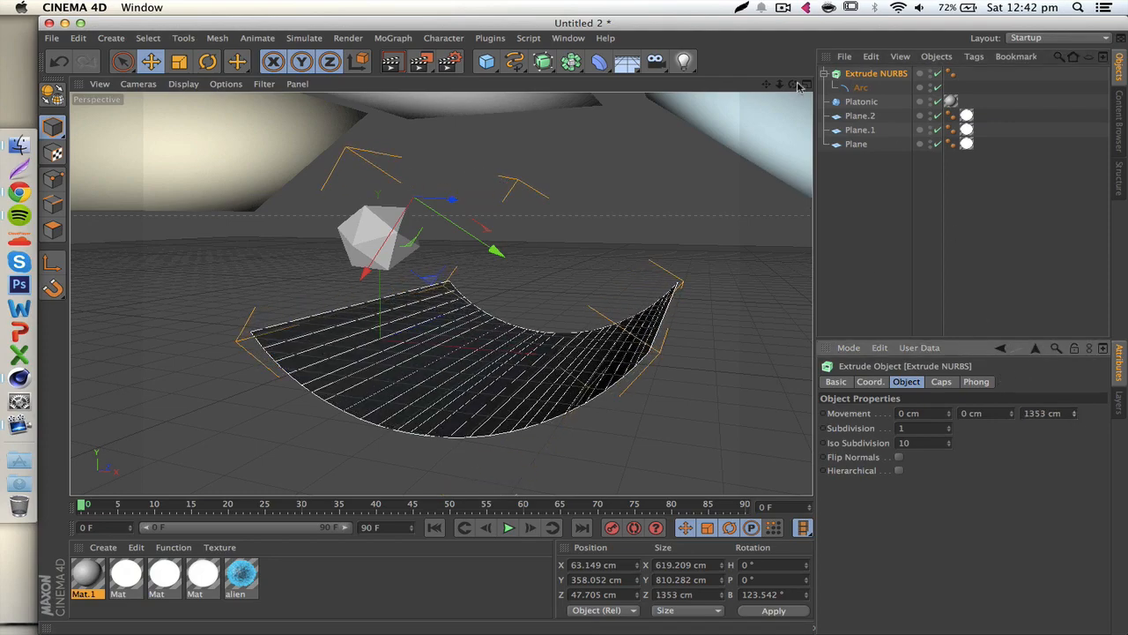
left_click_drag(450, 291, 442, 264, "alt")
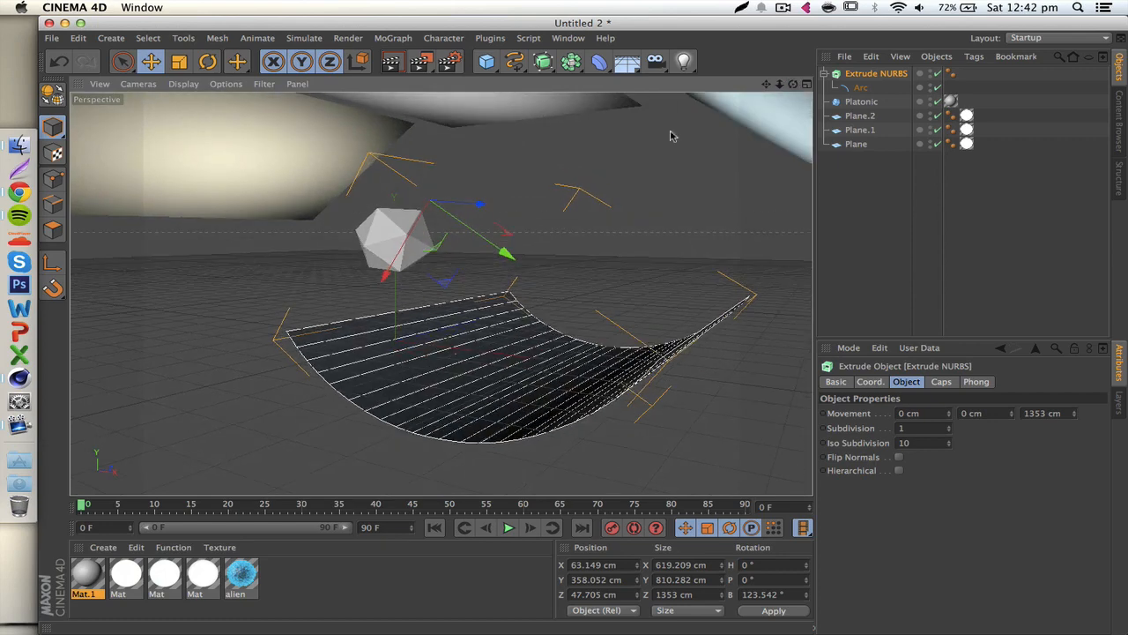
left_click_drag(481, 202, 275, 284)
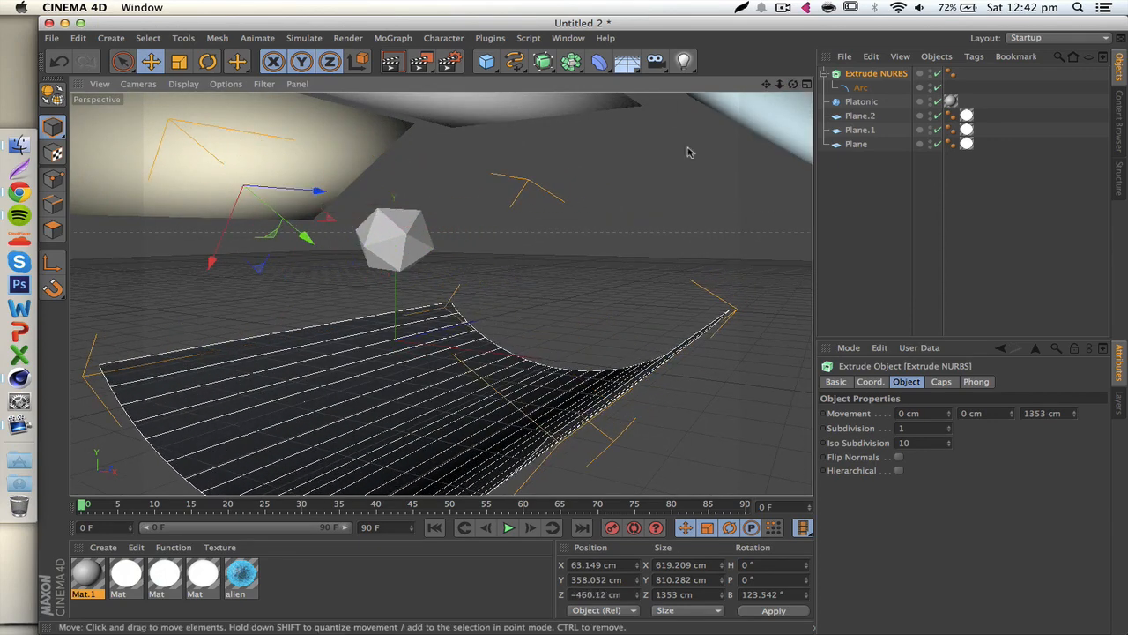
Step: Apply the third white Mat material to the extruded arc and reposition it to about X 24, Y 566, Z -492 cm
left_click_drag(793, 83, 793, 85)
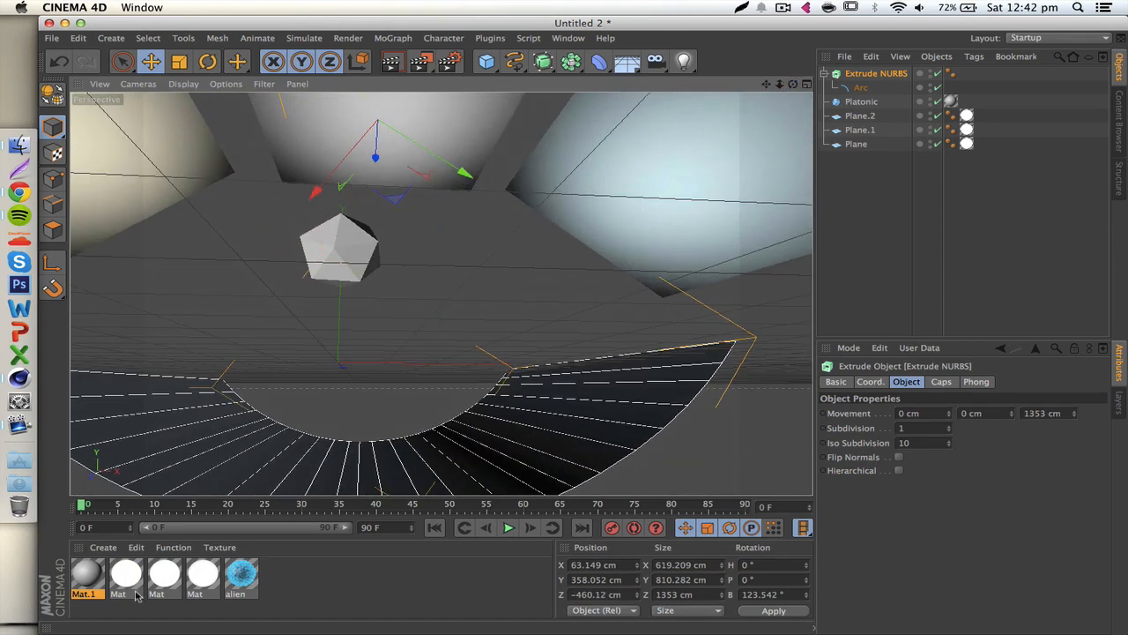
left_click_drag(204, 574, 418, 381)
left_click_drag(321, 455, 297, 312)
left_click_drag(793, 85, 441, 292)
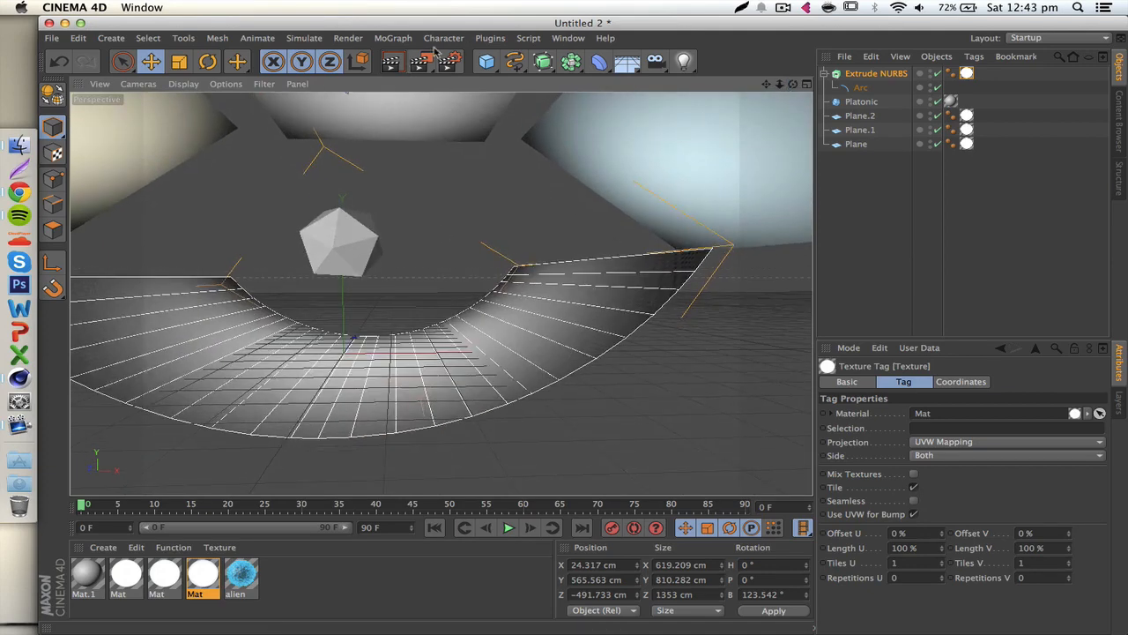
Step: Render a tall region covering the Platonic object and the curved surface to check the lighting
left_click_drag(420, 61, 459, 79)
left_click_drag(269, 113, 491, 446)
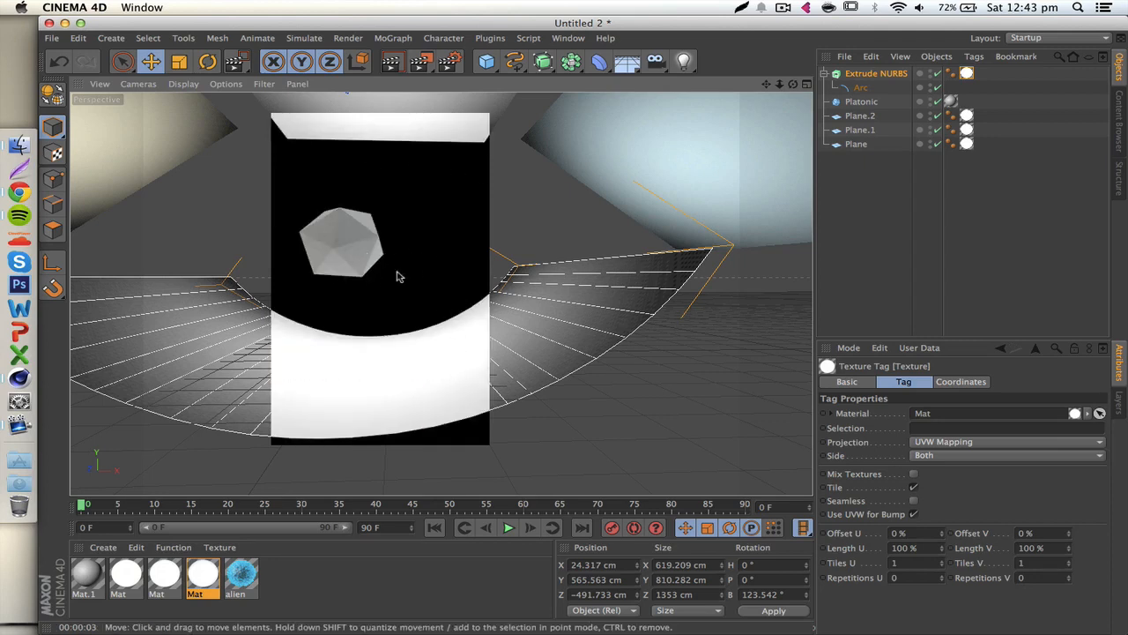
left_click(388, 391)
left_click(854, 197)
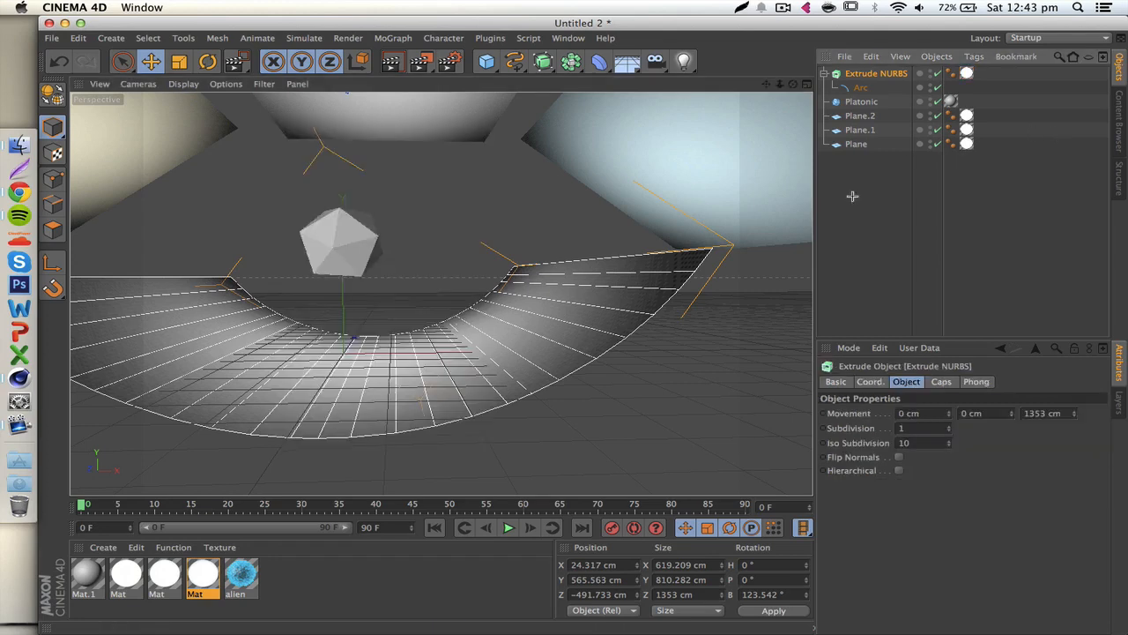
Step: Collapse the Extrude NURBS hierarchy and add a Compositing tag to the Extrude NURBS
left_click(825, 73)
left_click(855, 74)
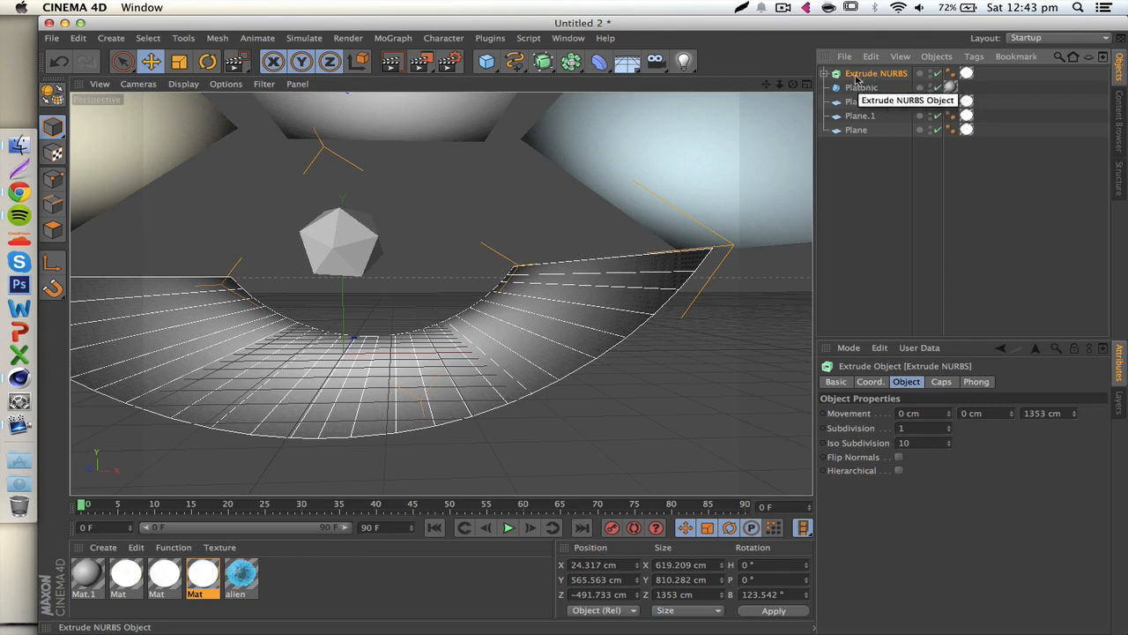
right_click(850, 74)
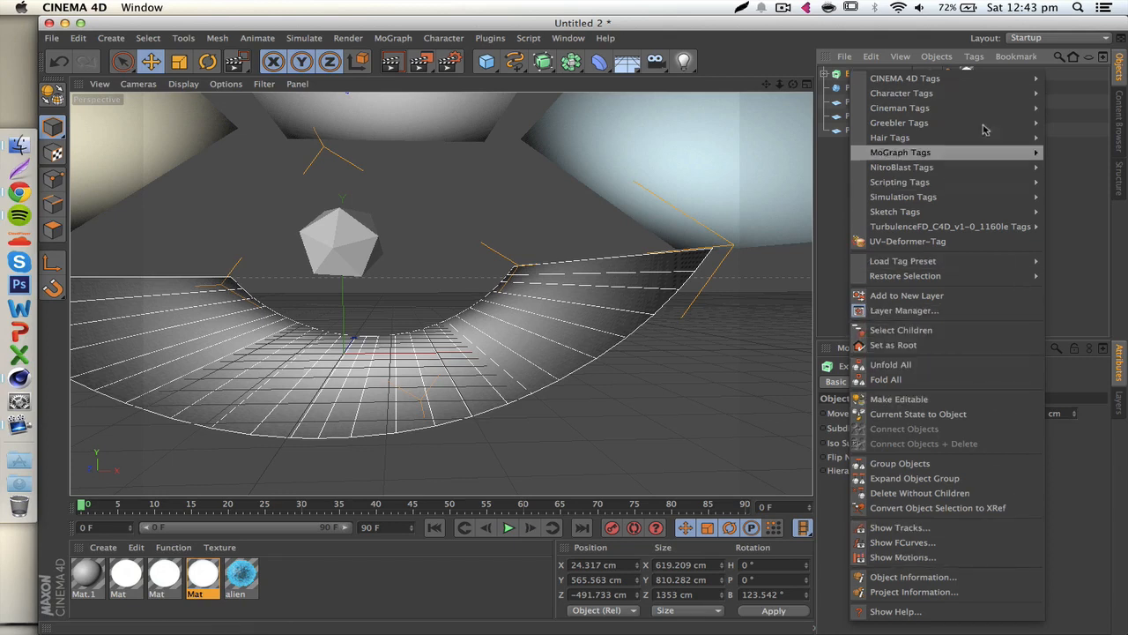
mouse_move(965, 80)
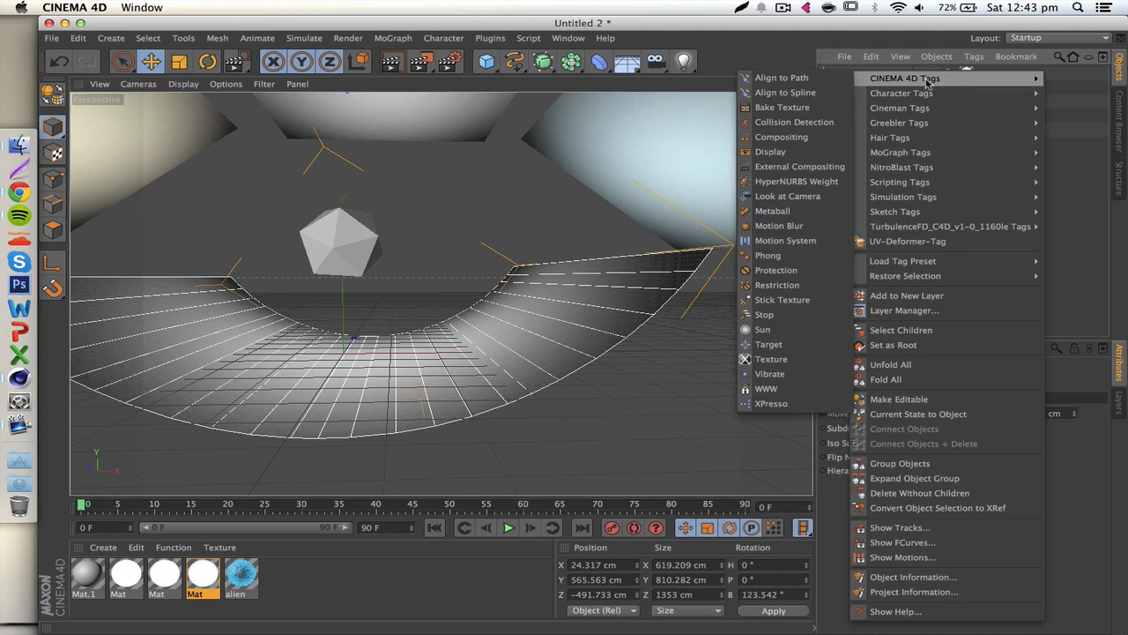
left_click(781, 138)
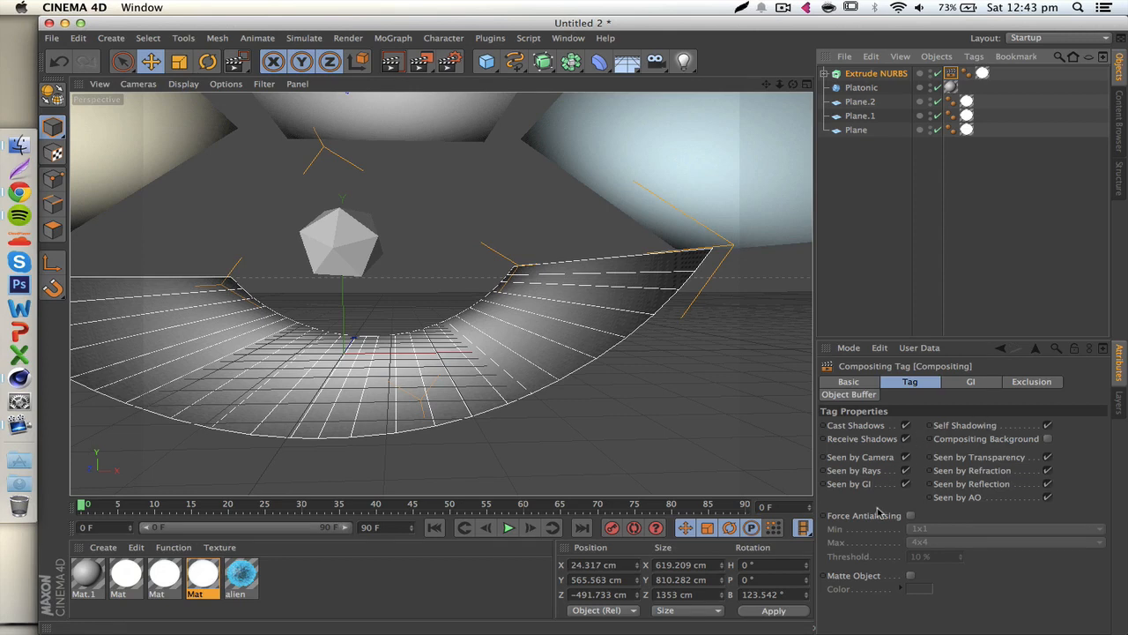
Step: Turn off Seen by Camera and Receive Shadows in the Compositing tag of the Extrude NURBS
left_click(906, 457)
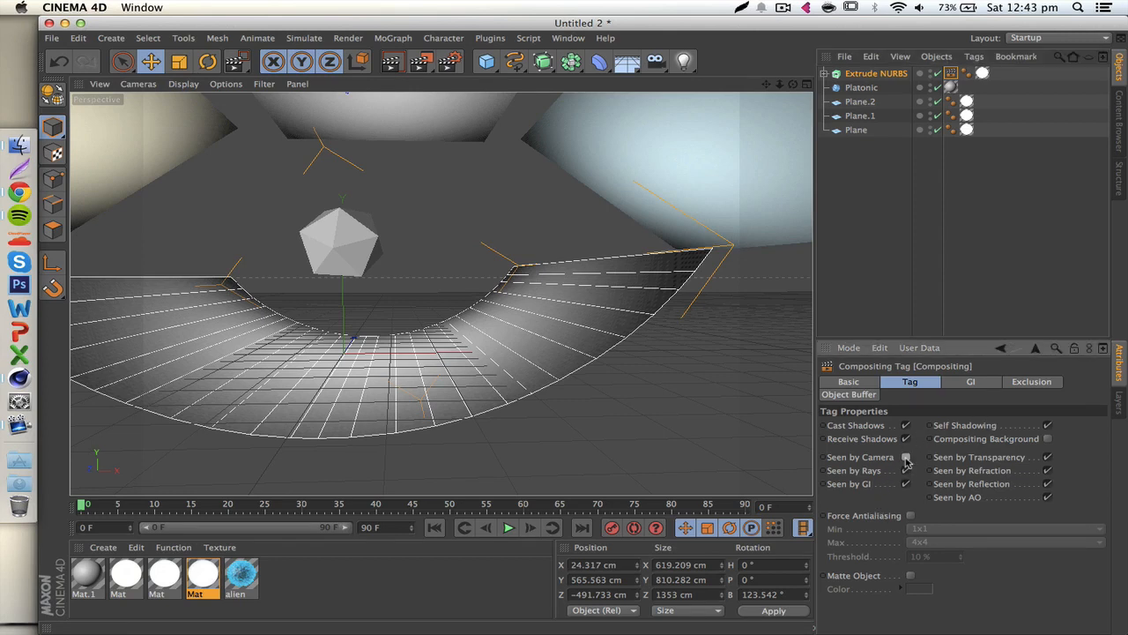
left_click(906, 439)
Step: Create a new default material, and enable Reflection at 60% brightness on Mat.1, leaving its Transparency off
double_click(304, 572)
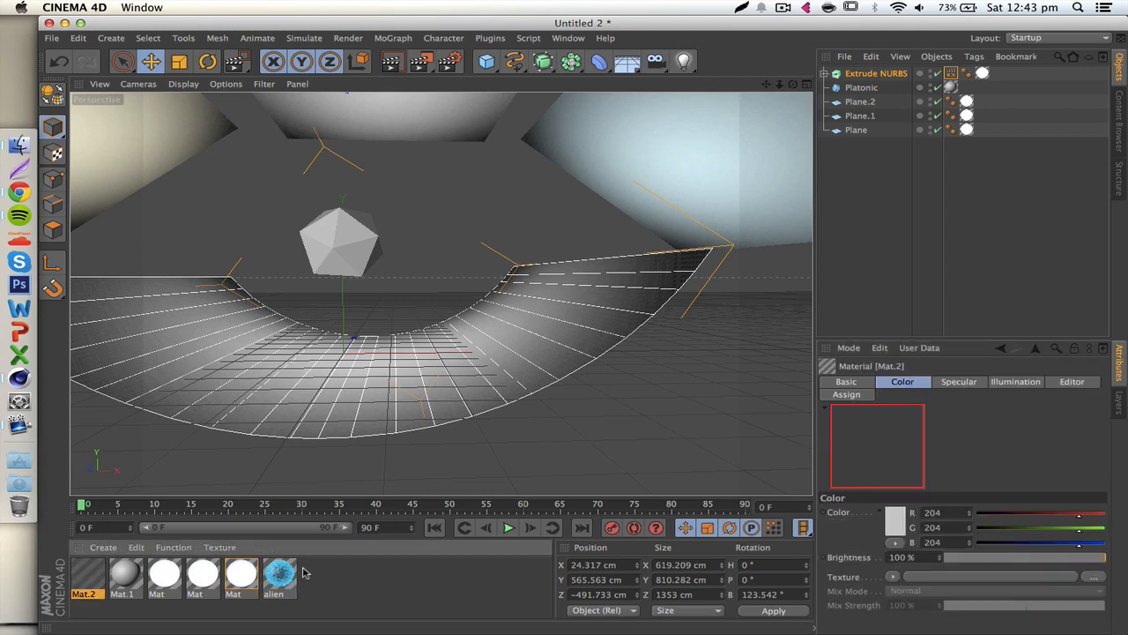
double_click(123, 577)
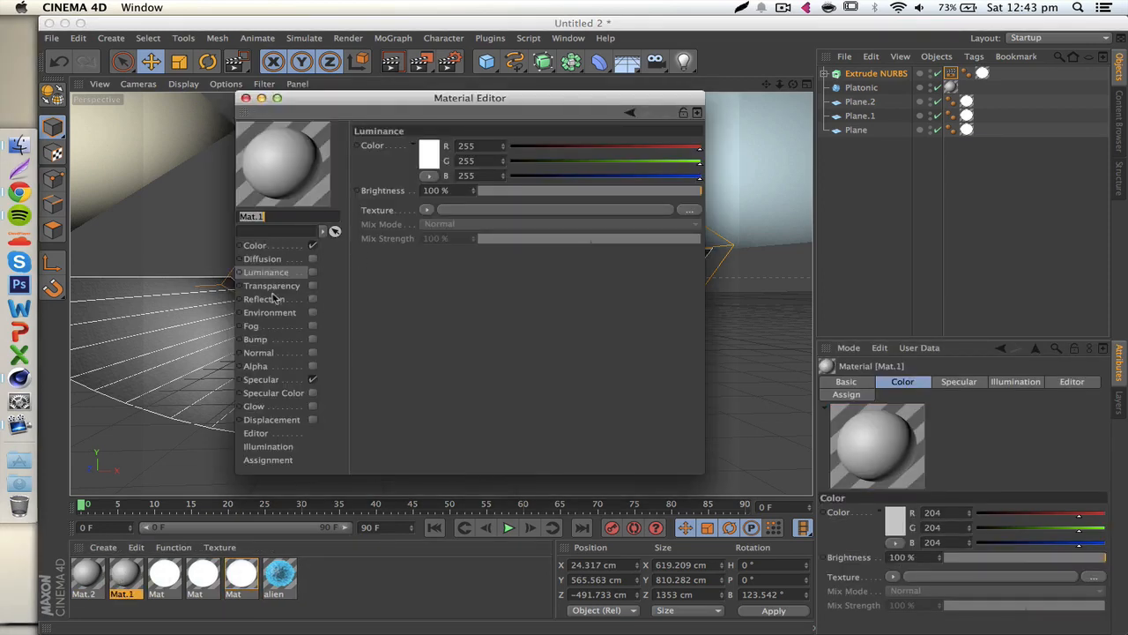
left_click(309, 287)
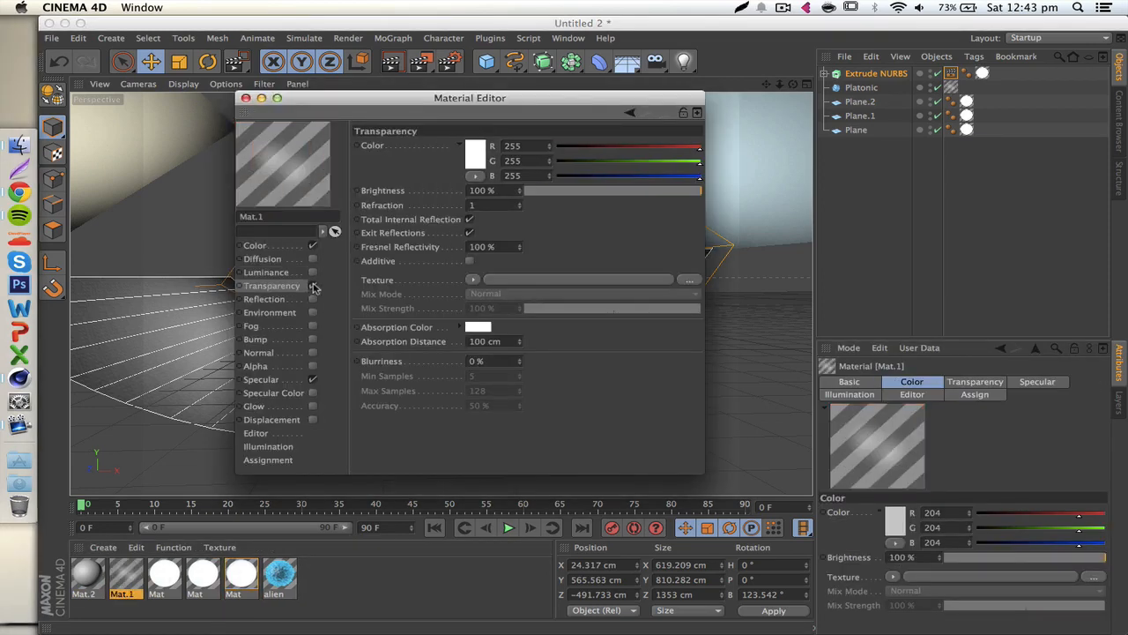
left_click(313, 300)
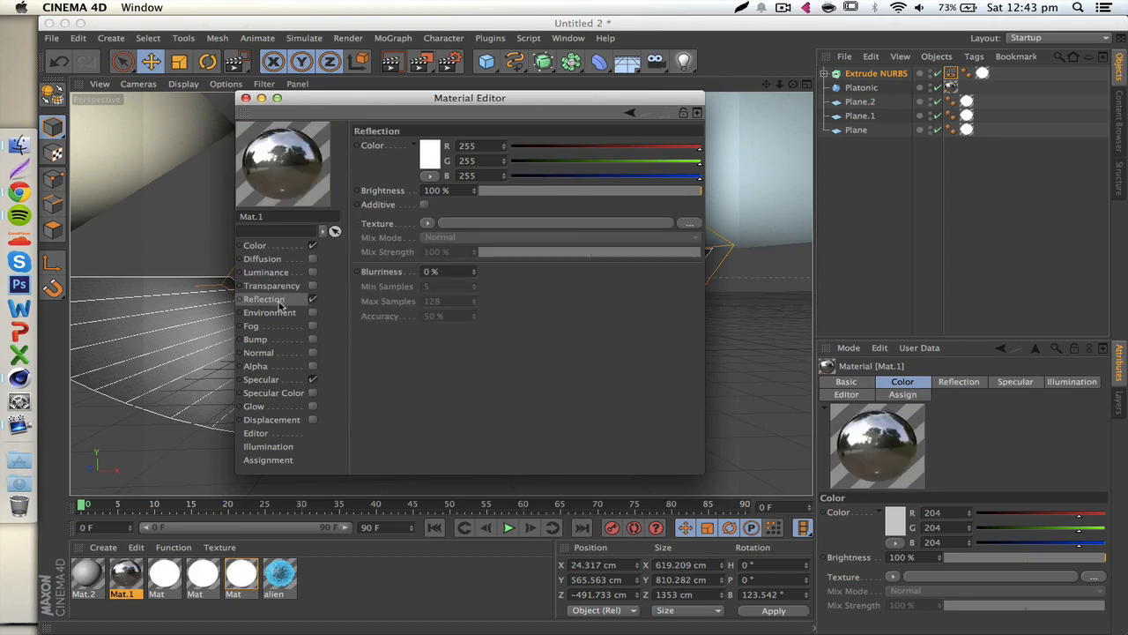
left_click(613, 191)
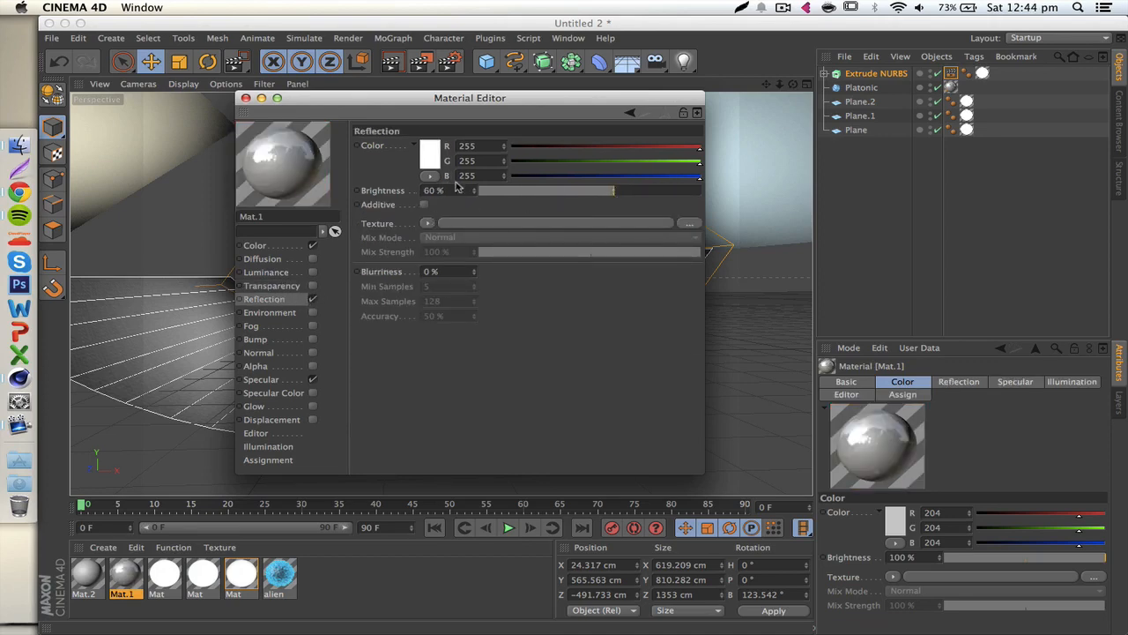
left_click(246, 98)
Step: Apply Mat.1 to the Platonic object and render a region around it to check the reflections
left_click_drag(125, 578, 369, 231)
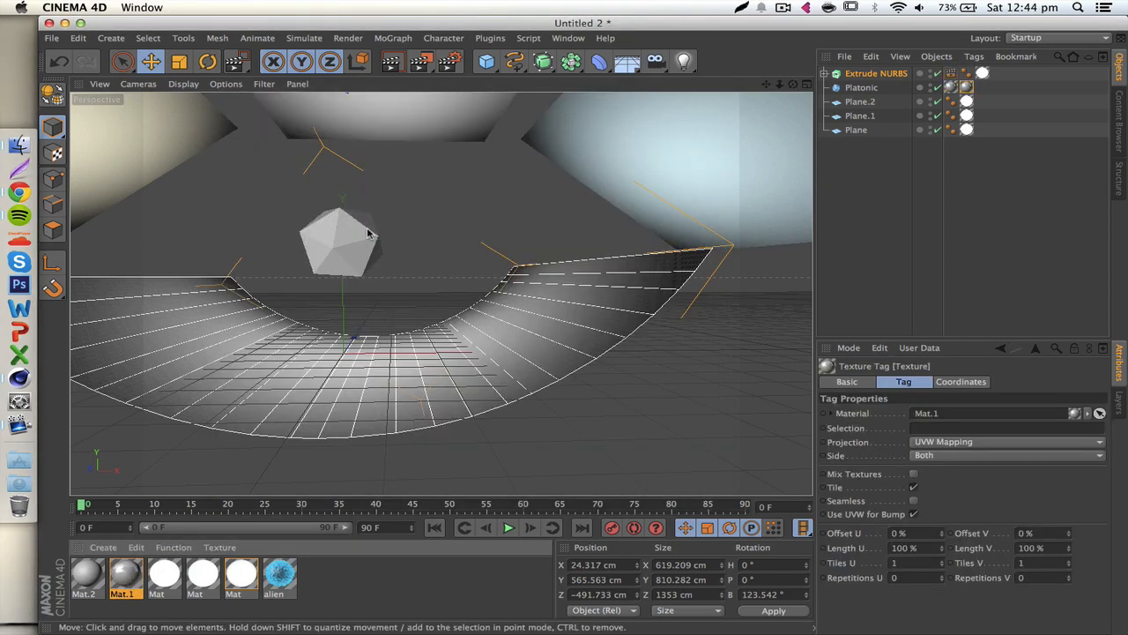
left_click_drag(428, 59, 454, 79)
left_click_drag(278, 170, 429, 307)
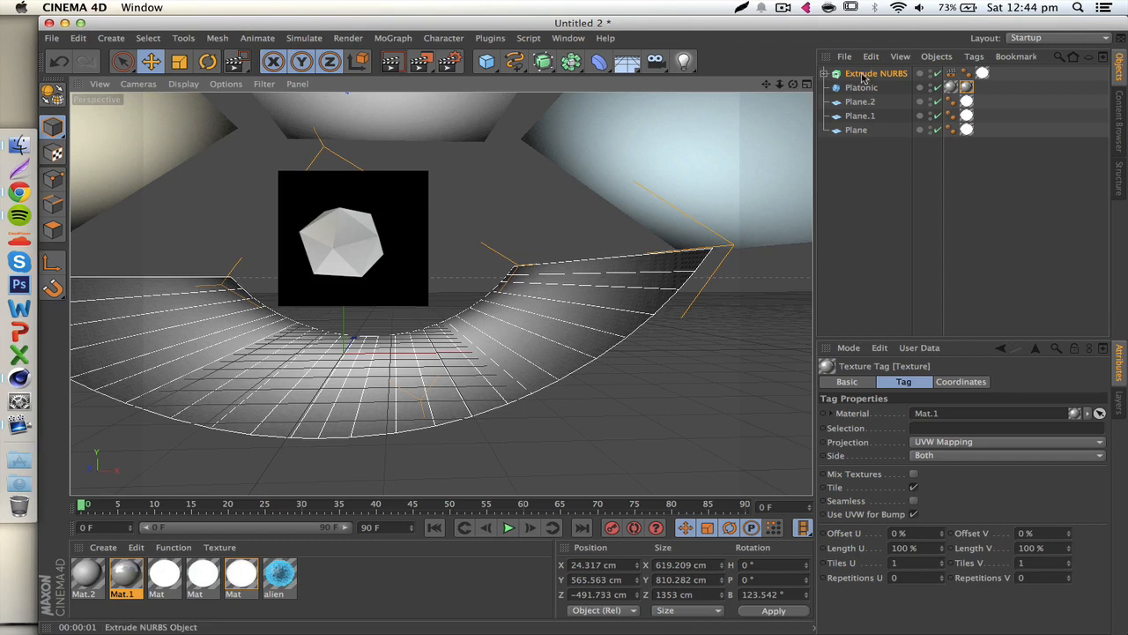
Step: Copy the Compositing tag from the Extrude NURBS to Plane.2, Plane.1 and Plane
left_click(950, 73)
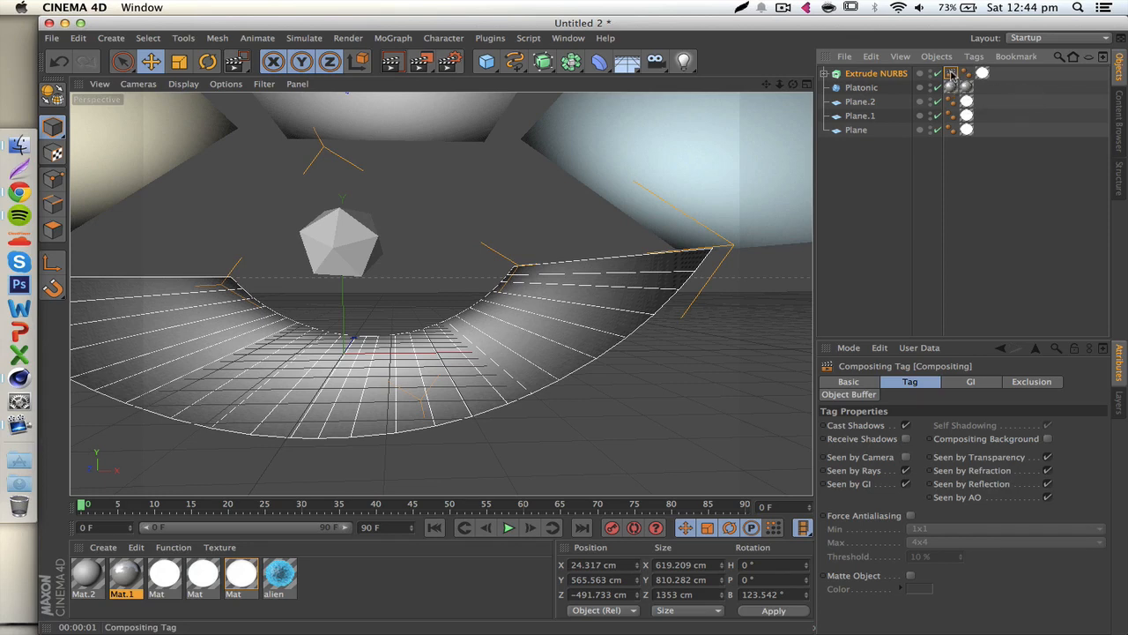
left_click_drag(952, 76, 868, 104, "ctrl")
left_click_drag(952, 102, 950, 132, "ctrl")
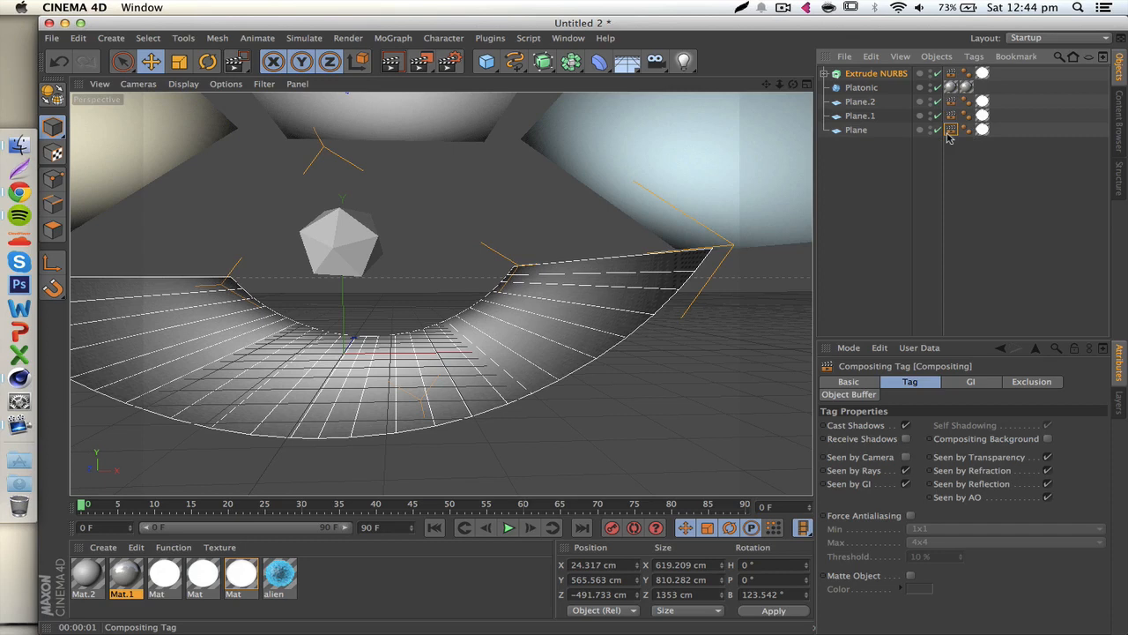
Step: Deselect everything and render the active view to check that only the Platonic object is visible
left_click(968, 183)
left_click(391, 62)
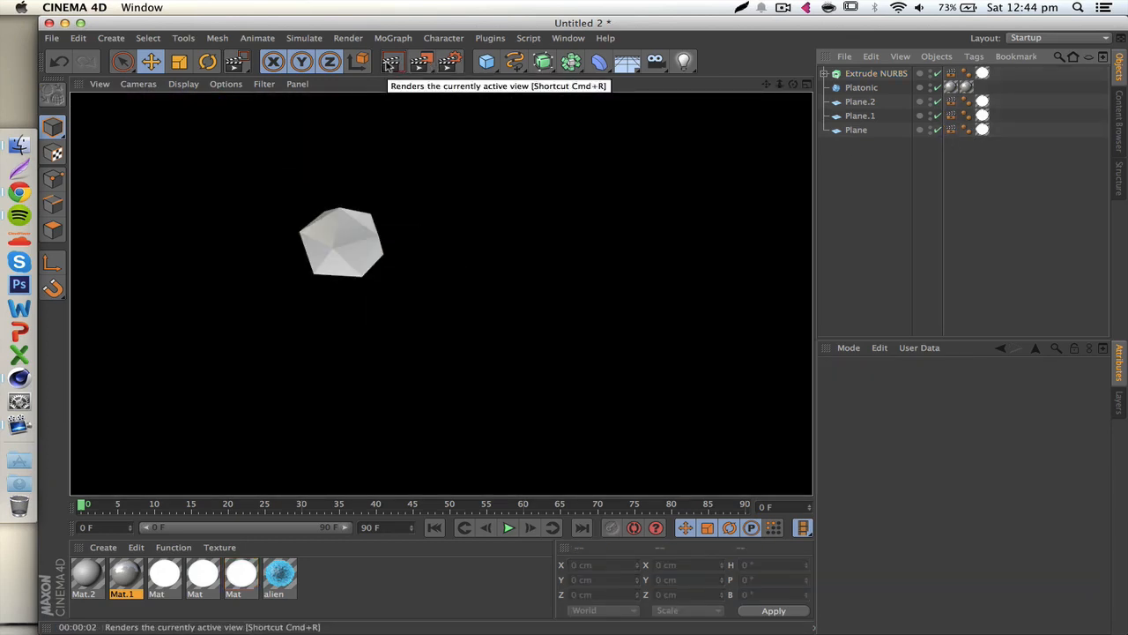
left_click(316, 285)
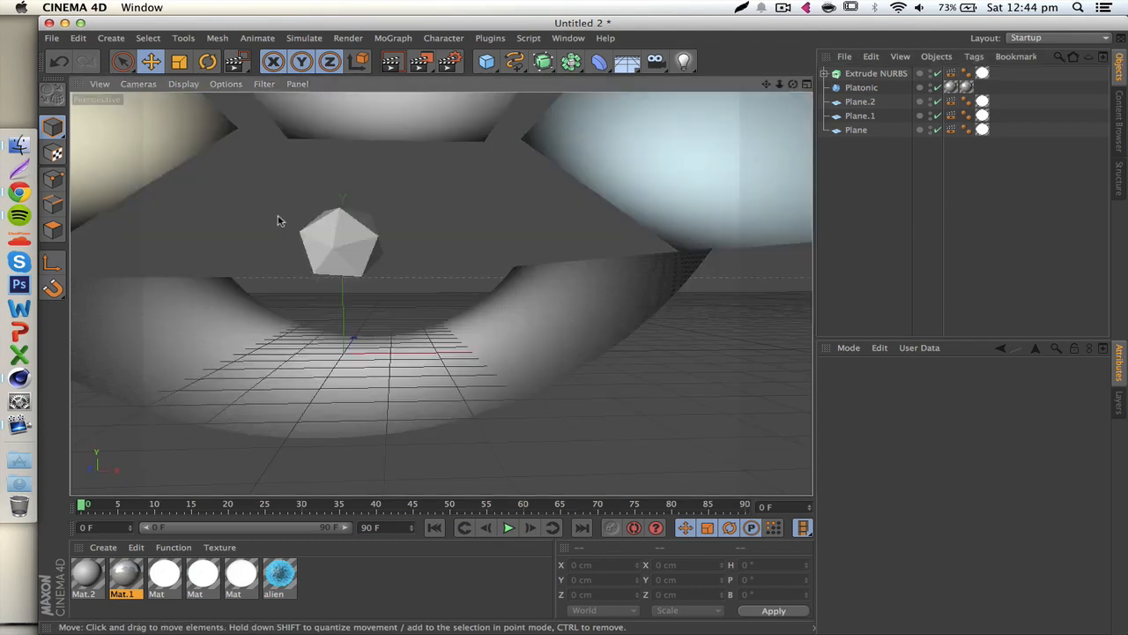
Step: Apply the alien material to the Platonic object with Cubic projection and Seamless tiling
scroll(278, 253, "up", 3)
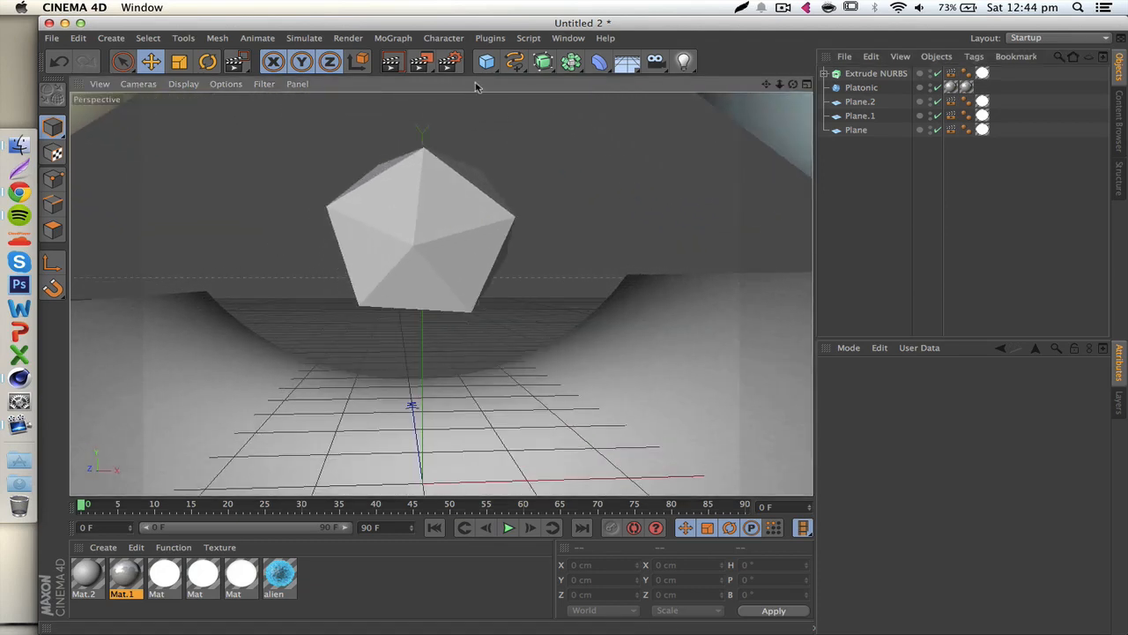
left_click_drag(766, 84, 788, 111)
left_click_drag(441, 293, 363, 399)
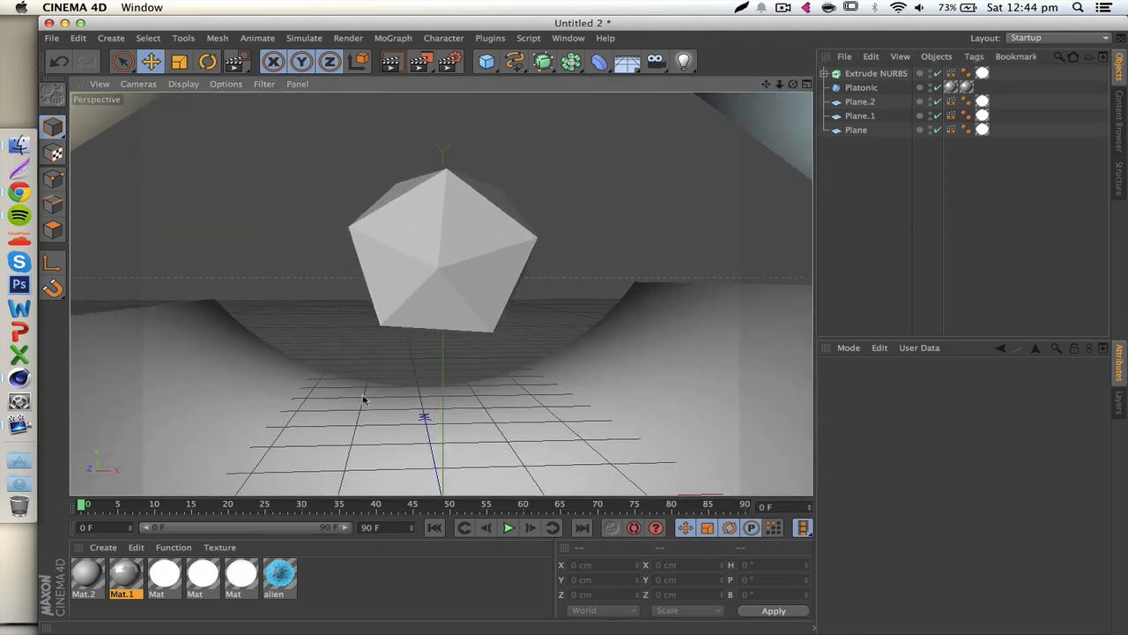
left_click_drag(276, 593, 445, 256)
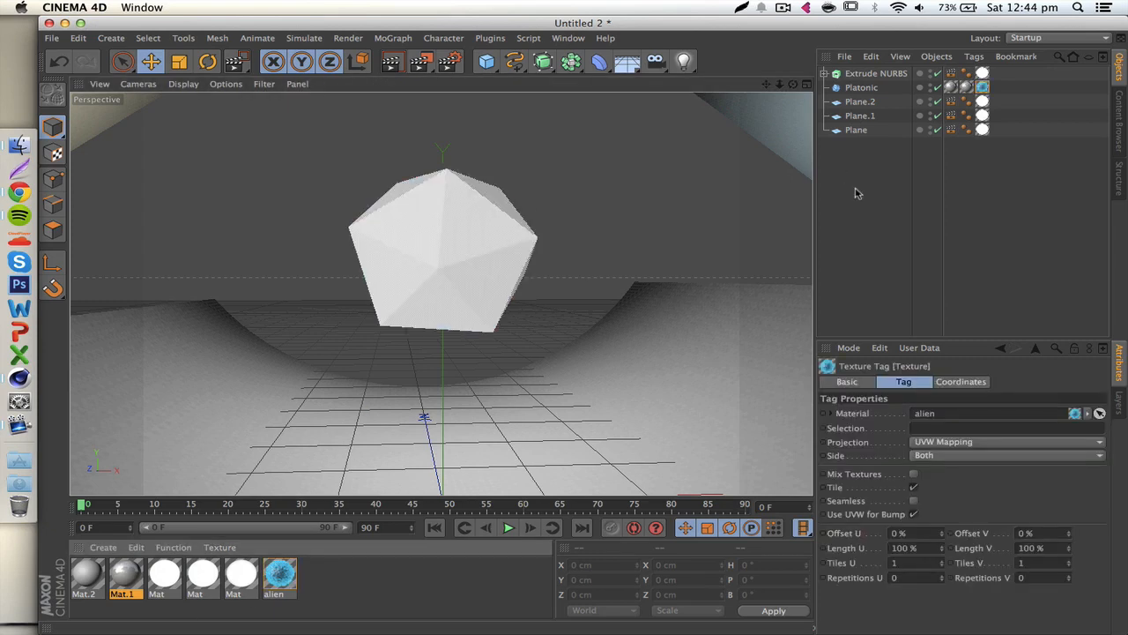
left_click(948, 441)
left_click(914, 500)
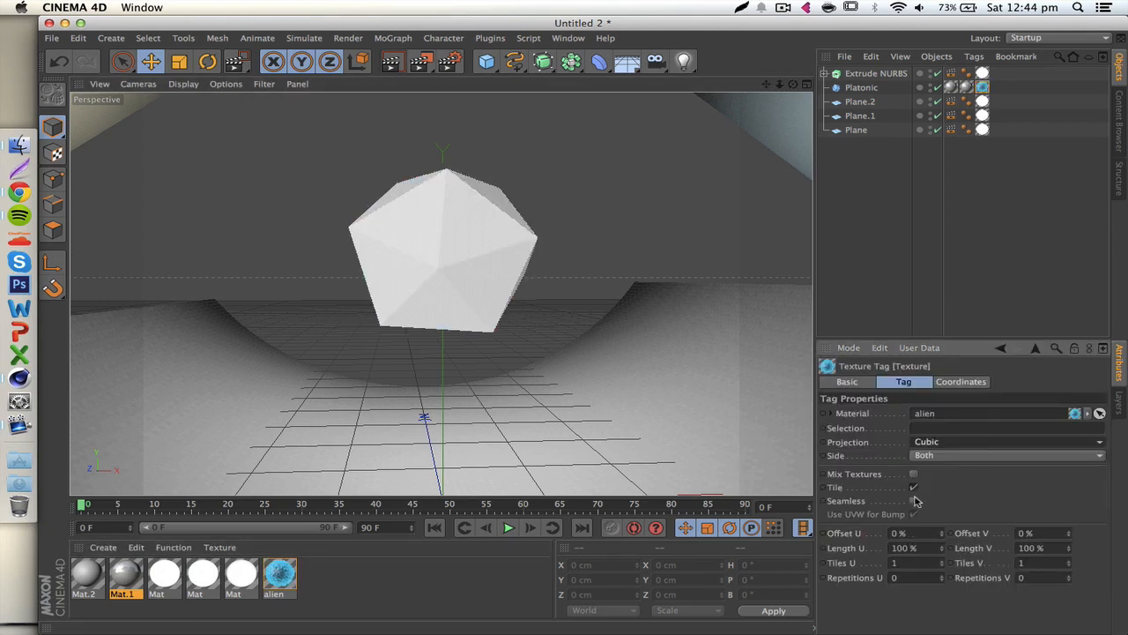
Step: Delete the Mat.1 texture tags from the Platonic object and render a region around it
left_click(967, 88)
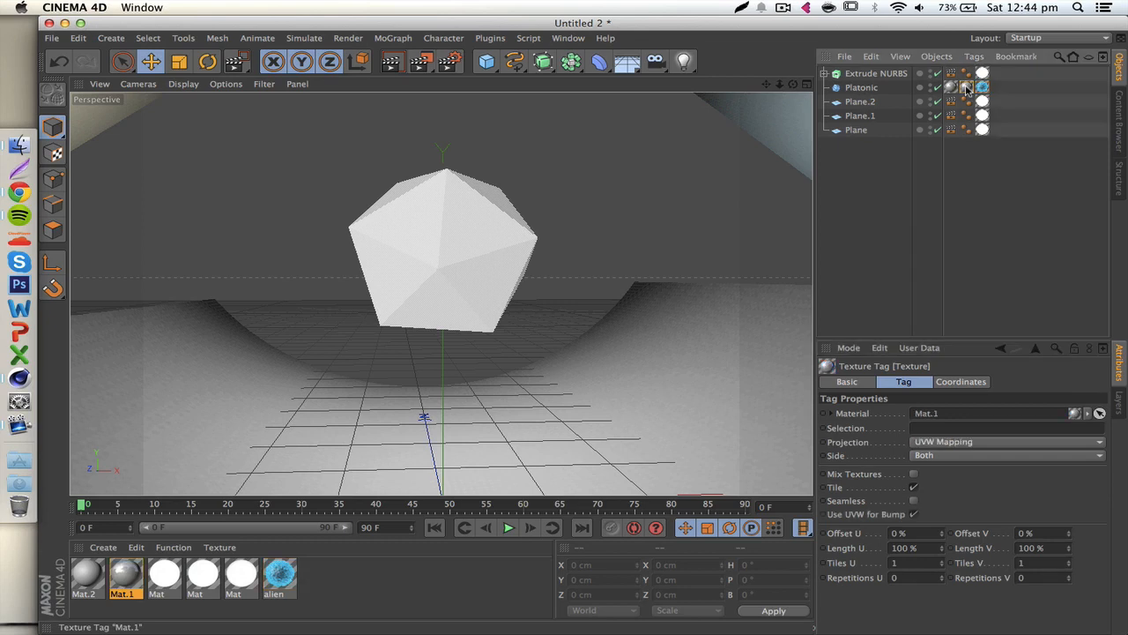
key("Delete")
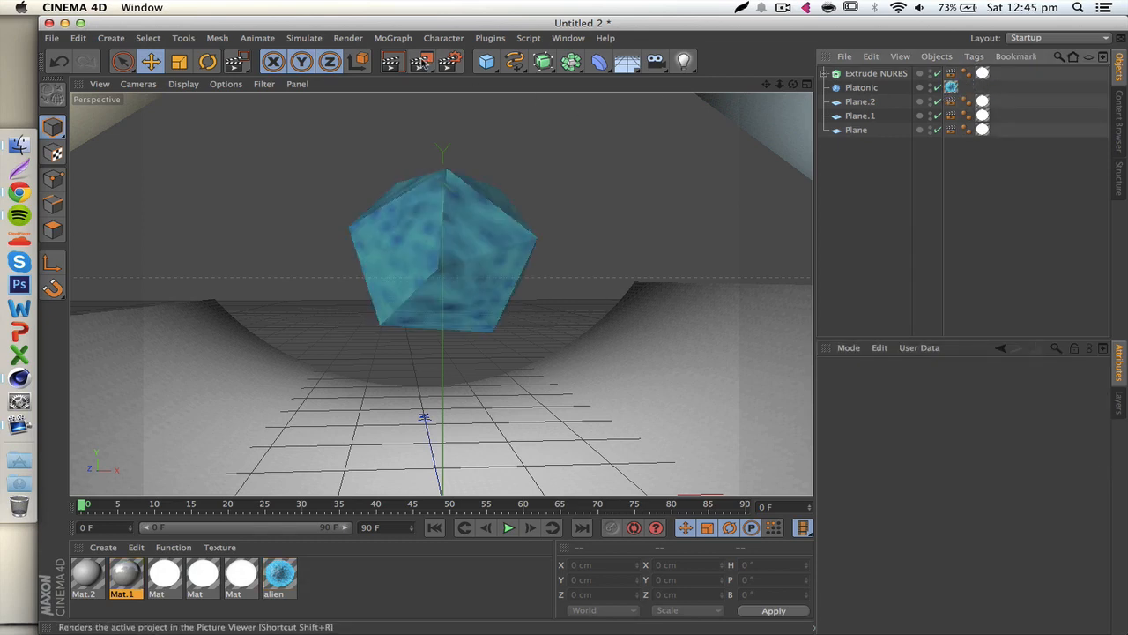
left_click(421, 62)
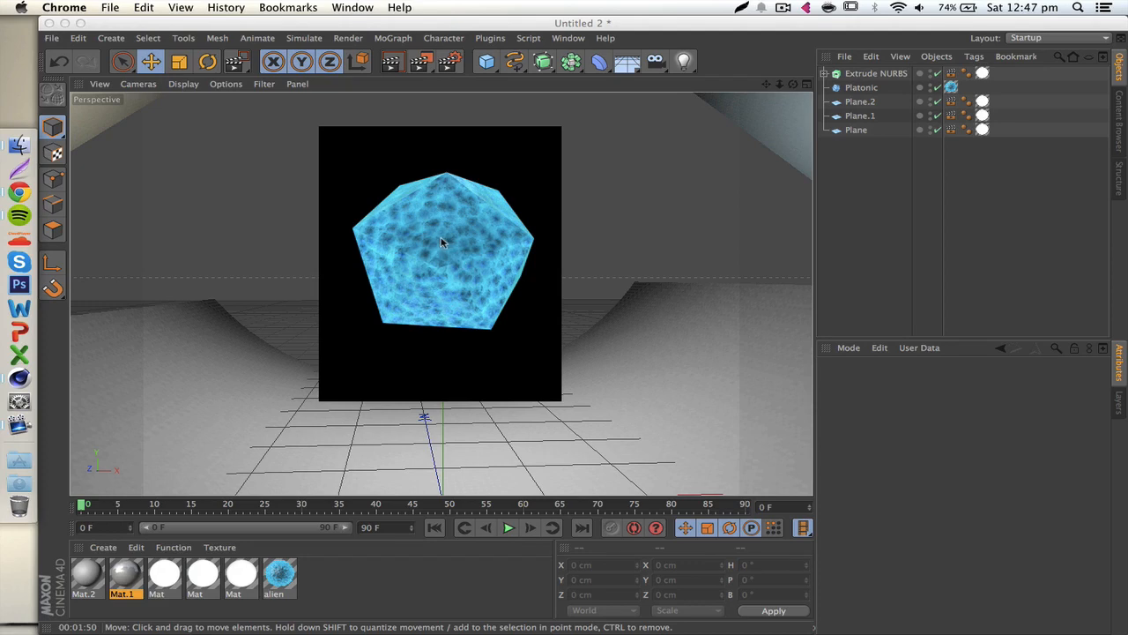
Step: Search the computer for alien and preview the alien.png images in the Renders and BGs folders as reference
key("super+space")
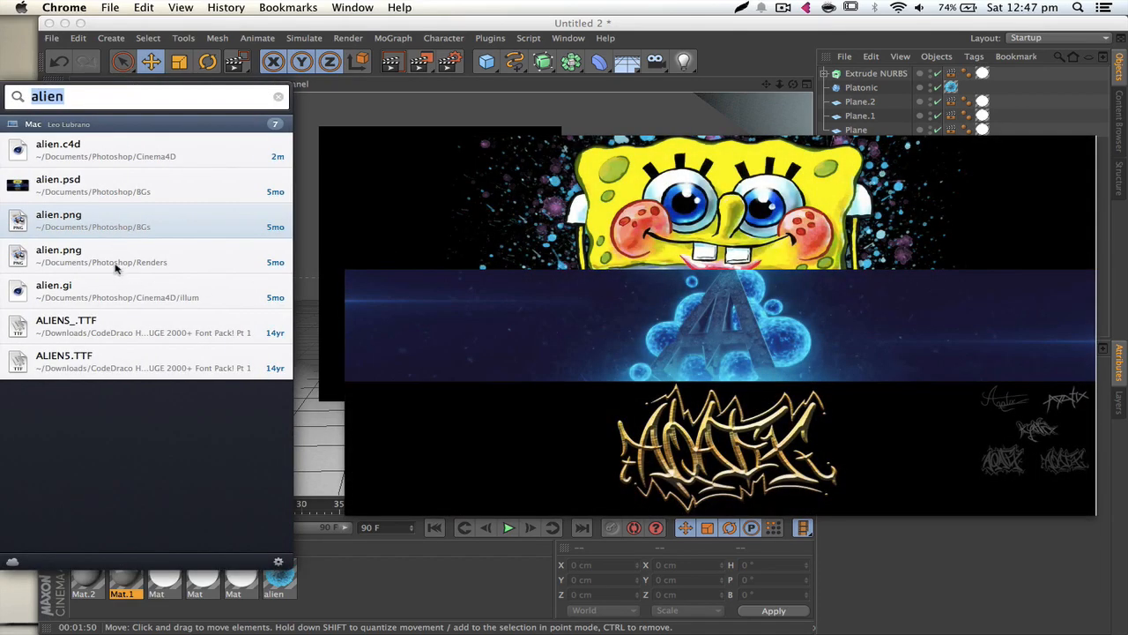
mouse_move(115, 268)
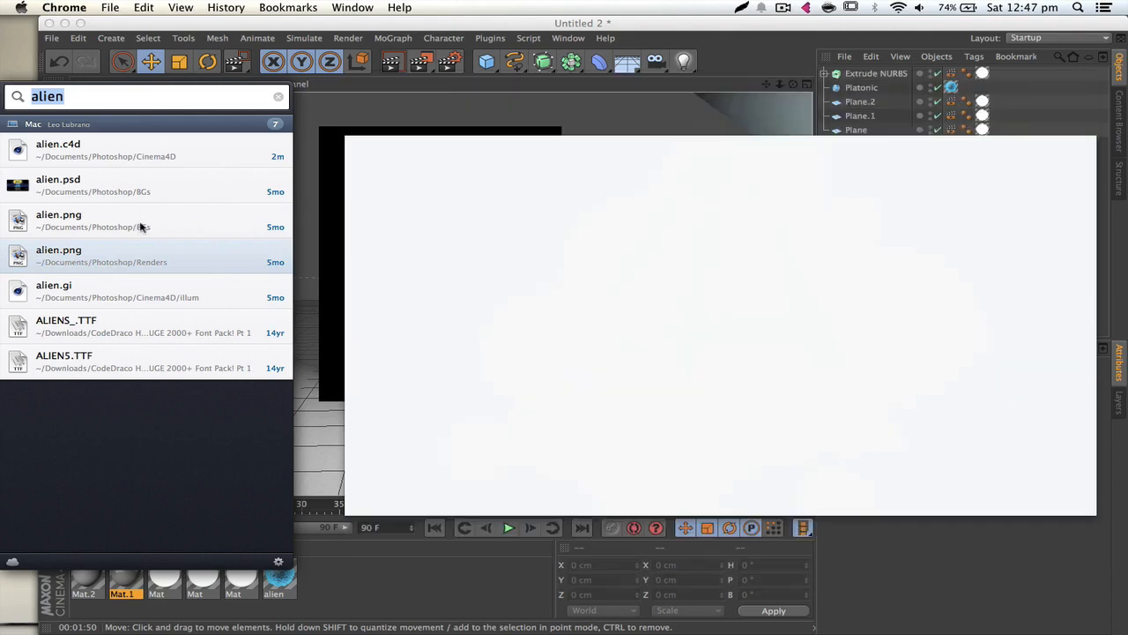
mouse_move(141, 226)
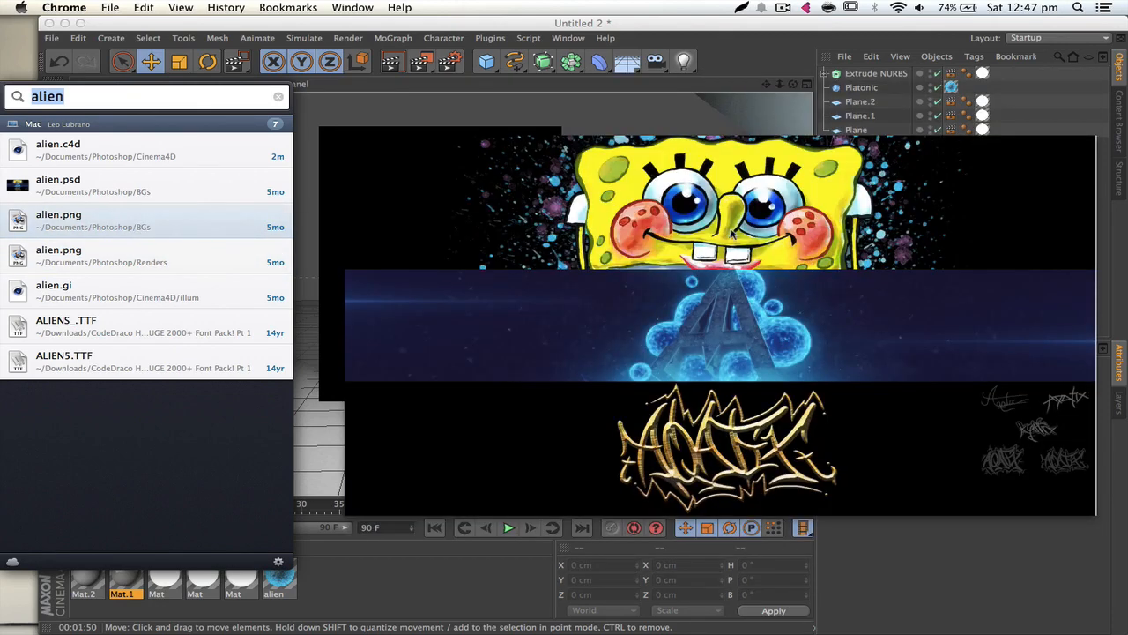
key("Escape")
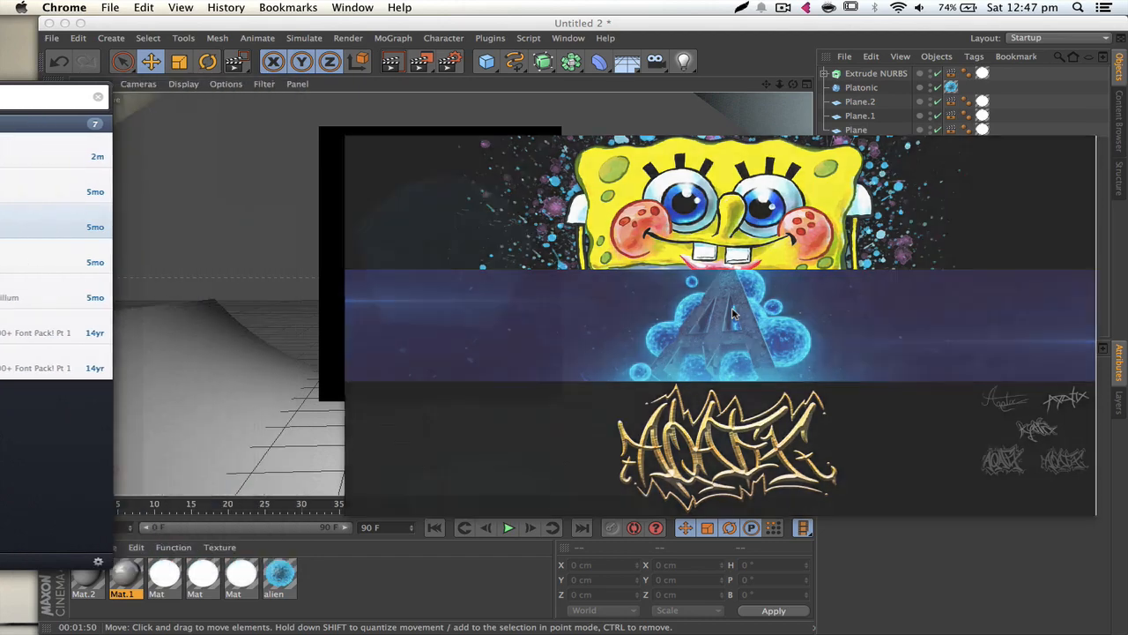